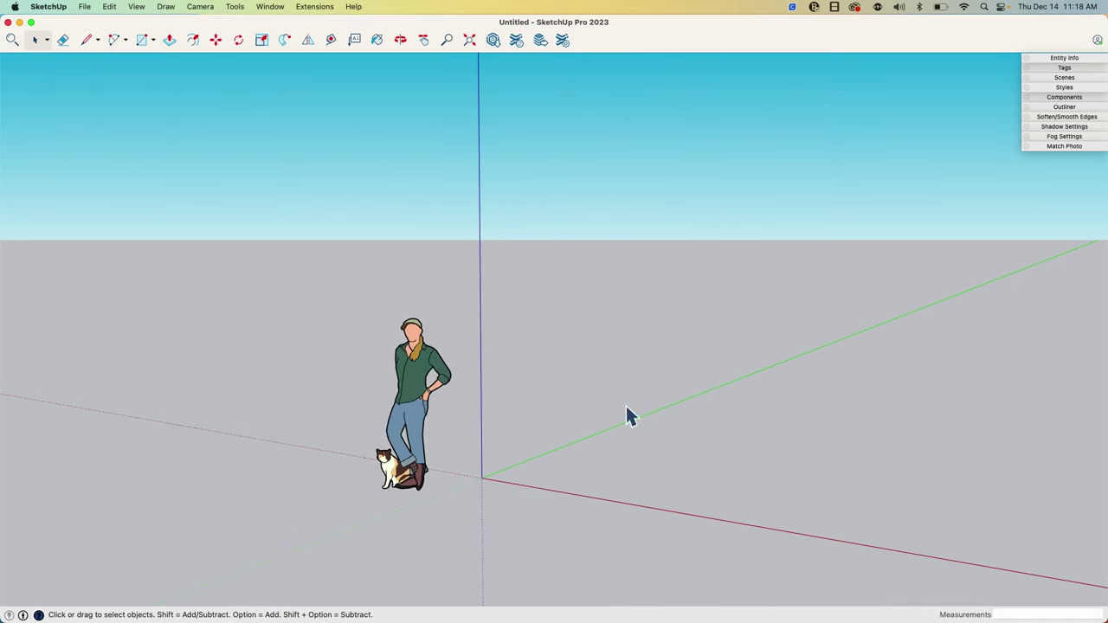
Step: Move the scale figure about 9' 7" away from the origin to clear the modelling area
middle_drag(618, 317, 500, 275)
scroll(500, 275, up, 10)
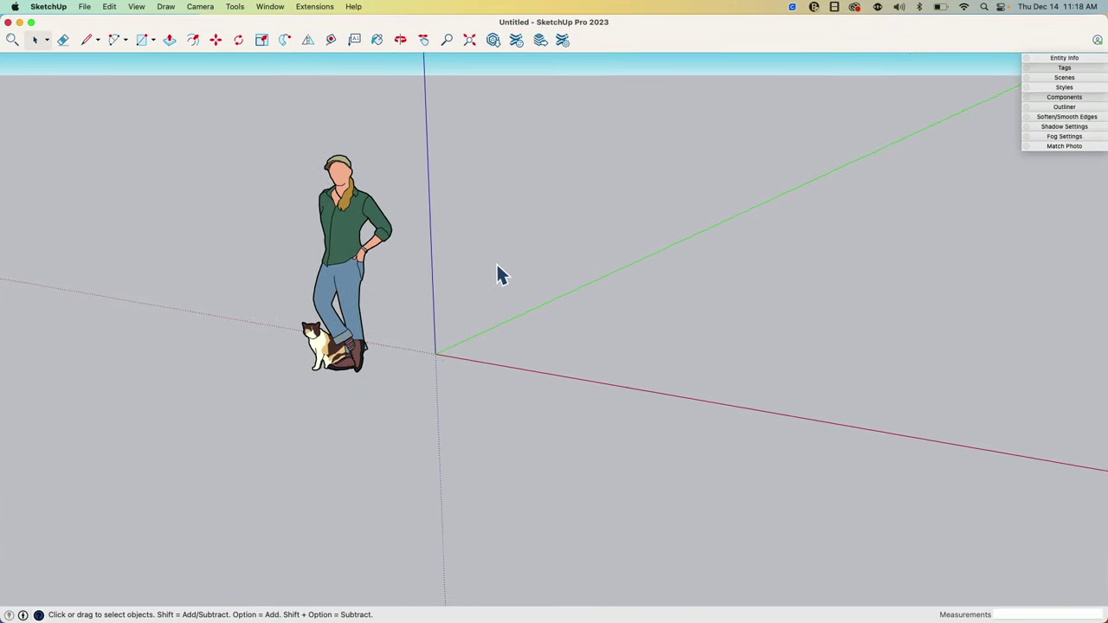
scroll(496, 261, down, 5)
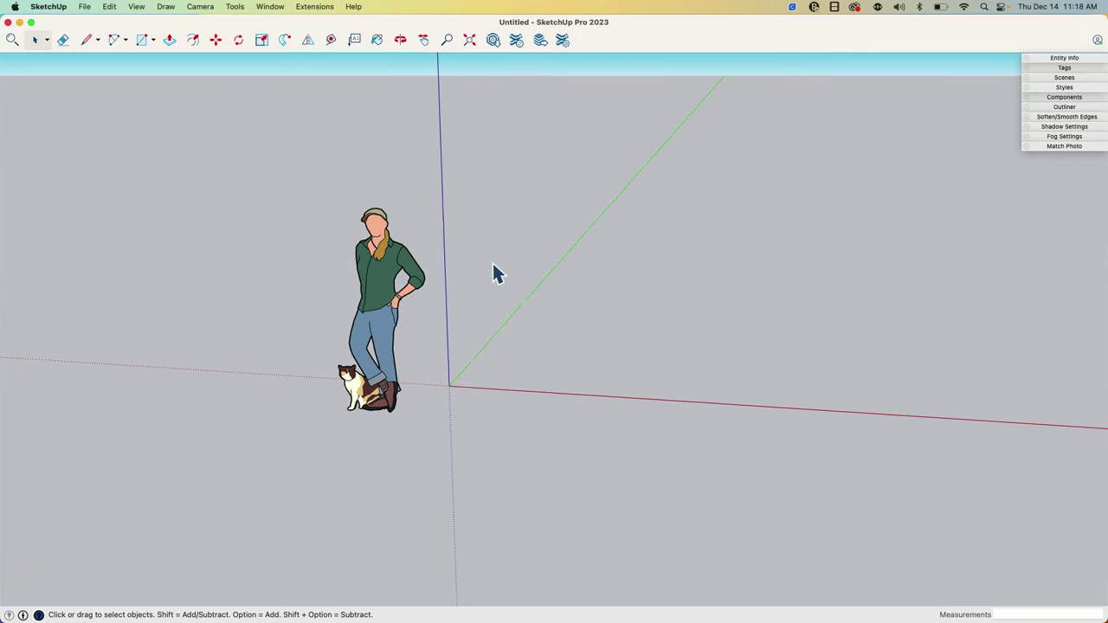
scroll(496, 273, down, 2)
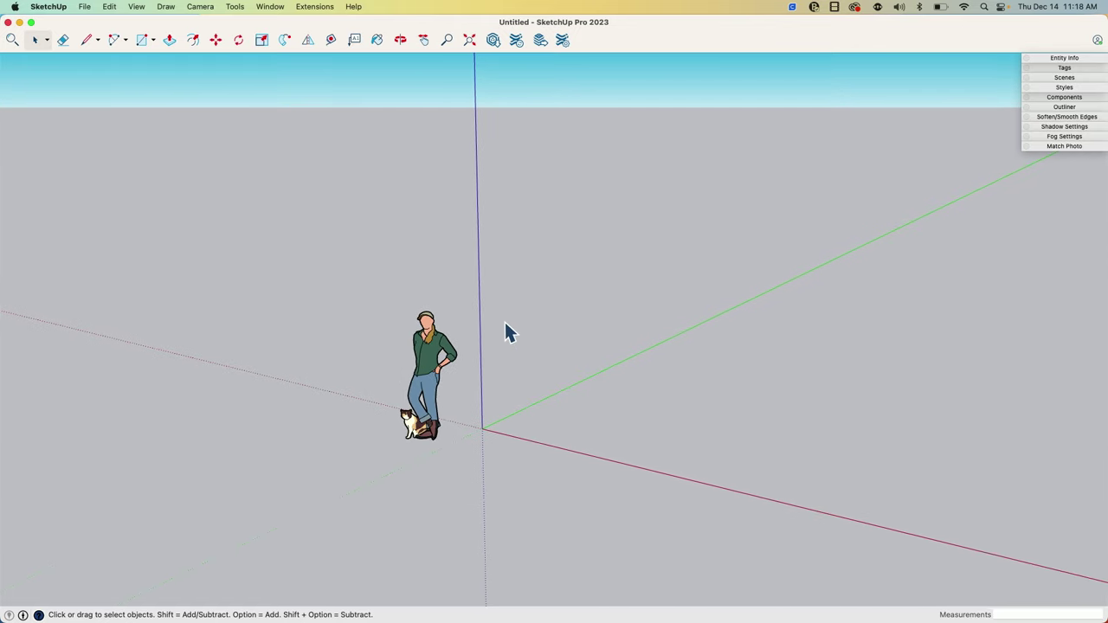
click(441, 398)
key(m)
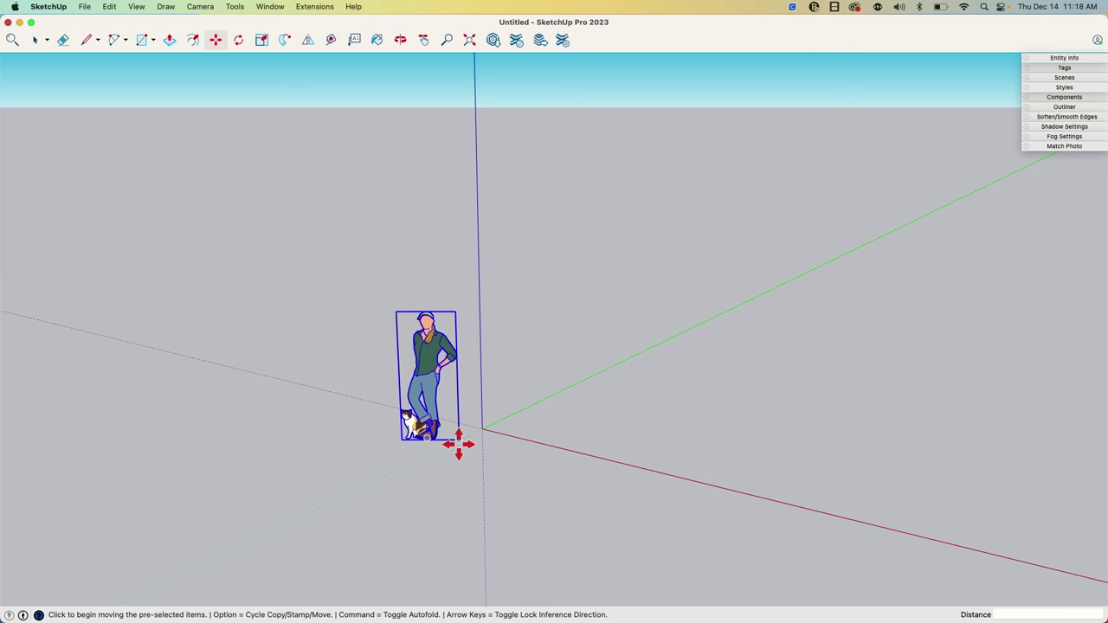
click(505, 440)
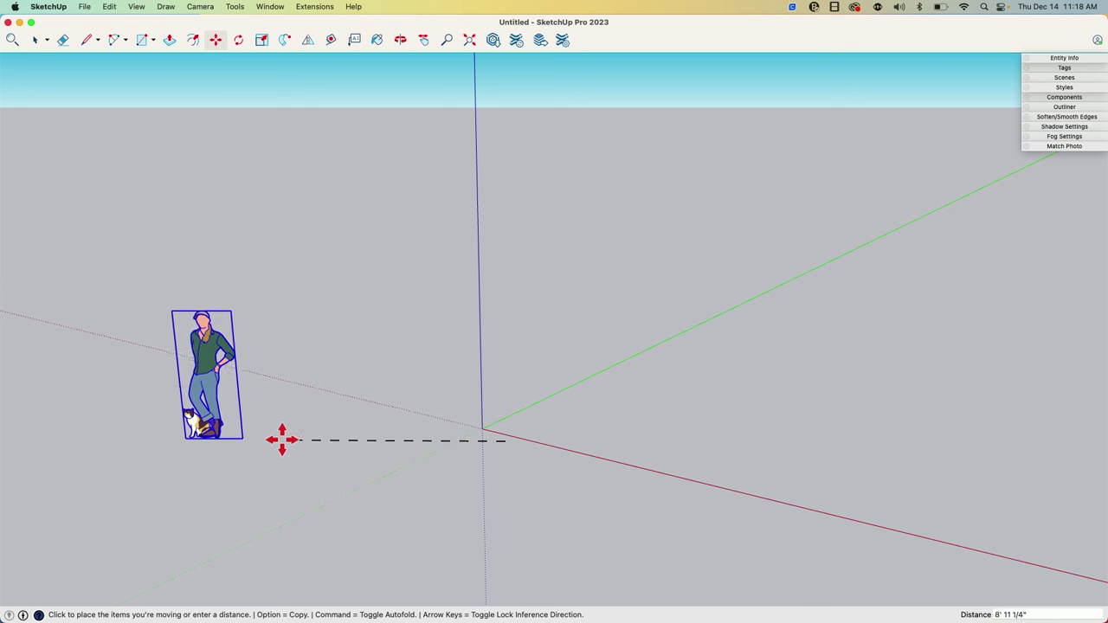
click(268, 439)
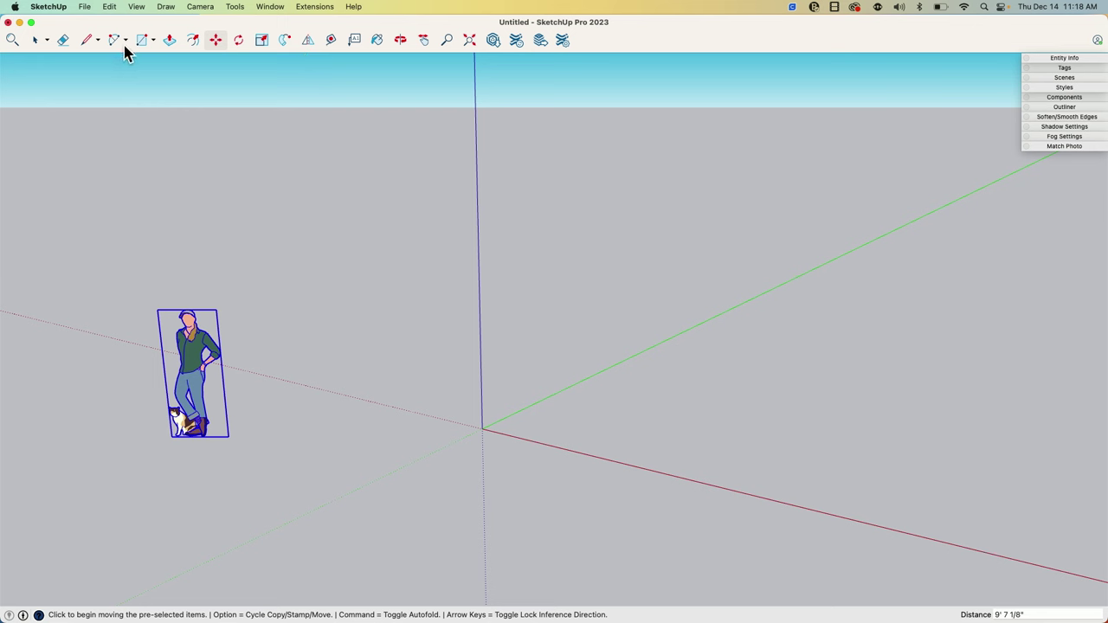
Step: Draw a ground circle of about 3' 1" radius at the origin and an upright circle centred above it on the blue axis
click(154, 43)
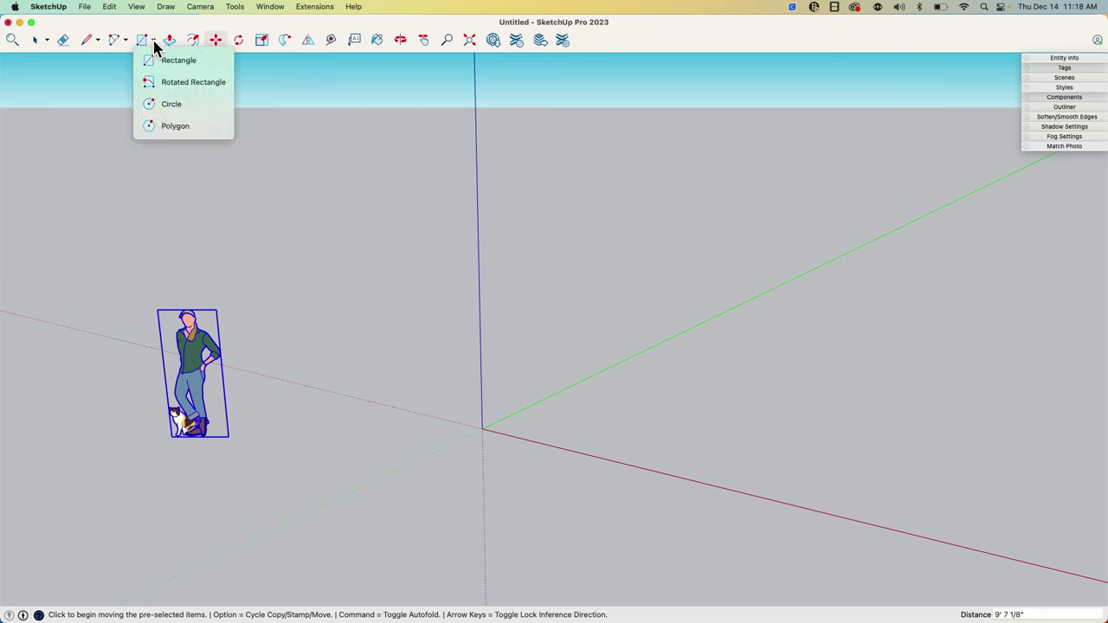
click(163, 107)
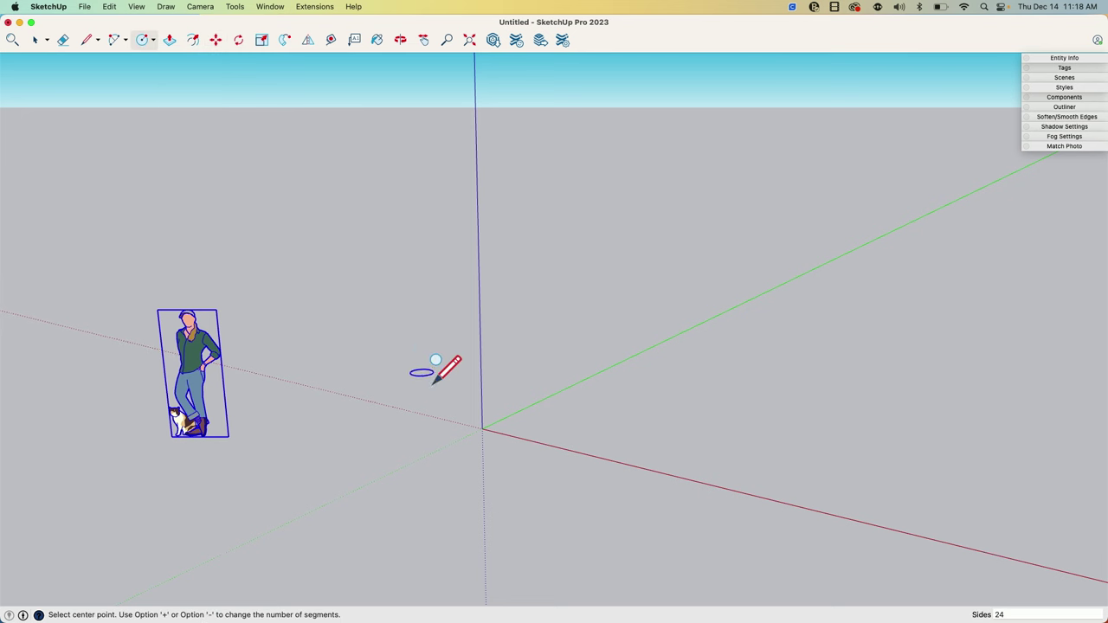
click(482, 428)
click(552, 443)
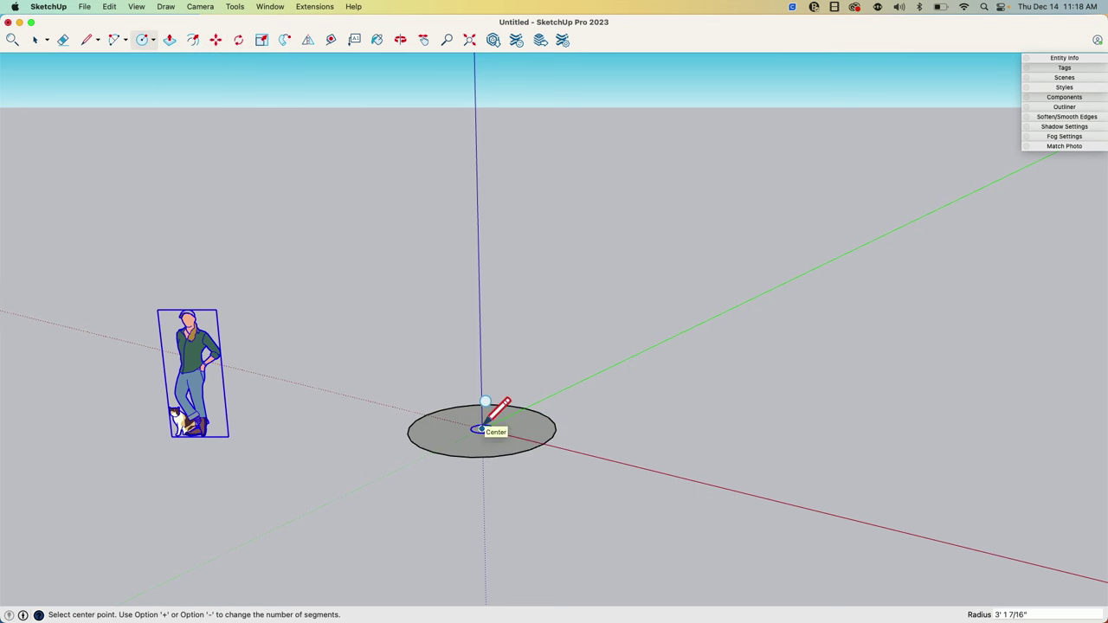
click(477, 296)
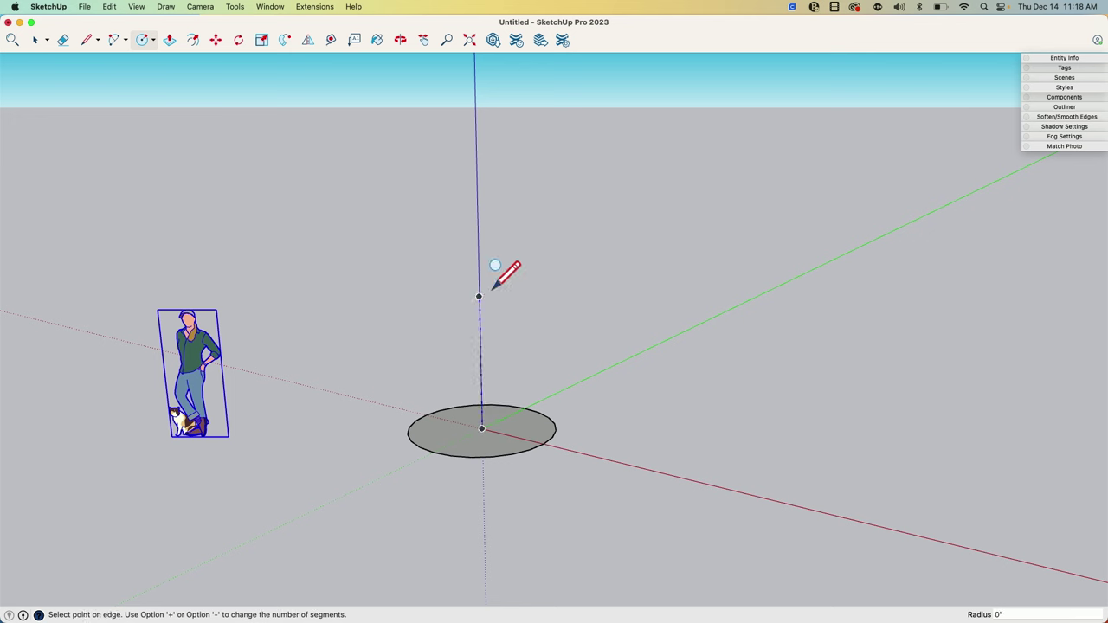
click(519, 273)
key(space)
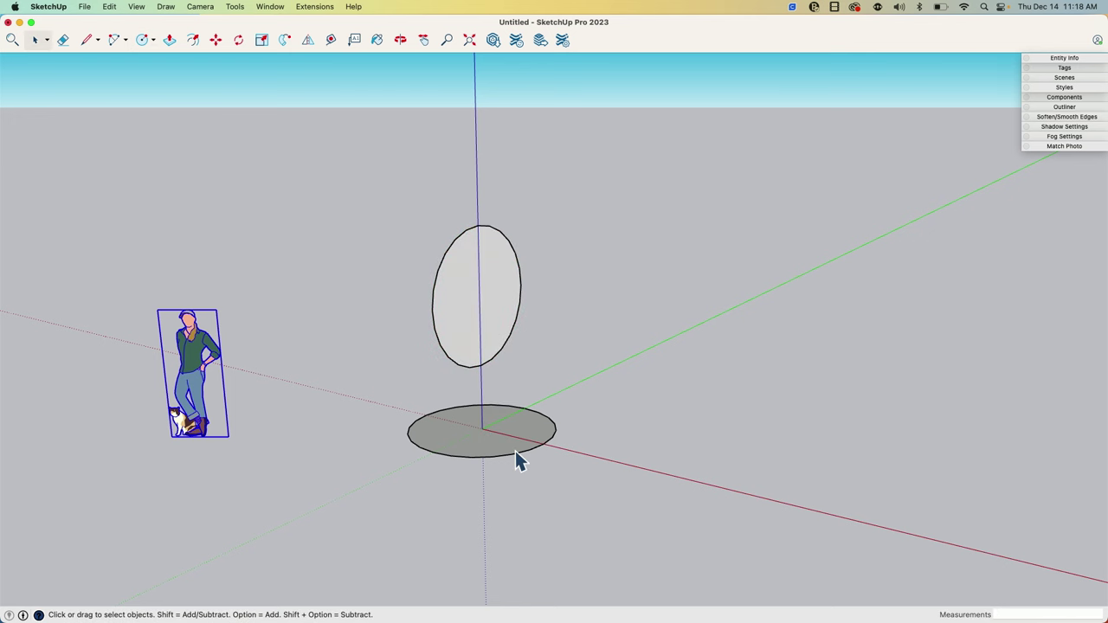
Step: Sweep the upright circle around the ground circle with Follow Me to form a sphere, and erase the ground circle
click(515, 452)
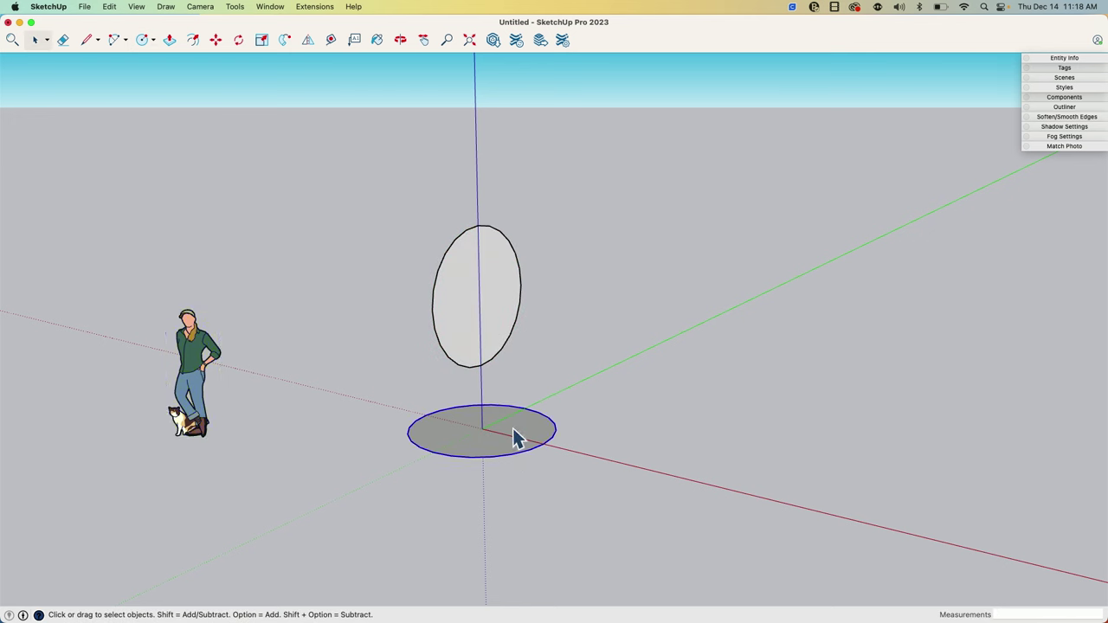
click(286, 41)
click(482, 264)
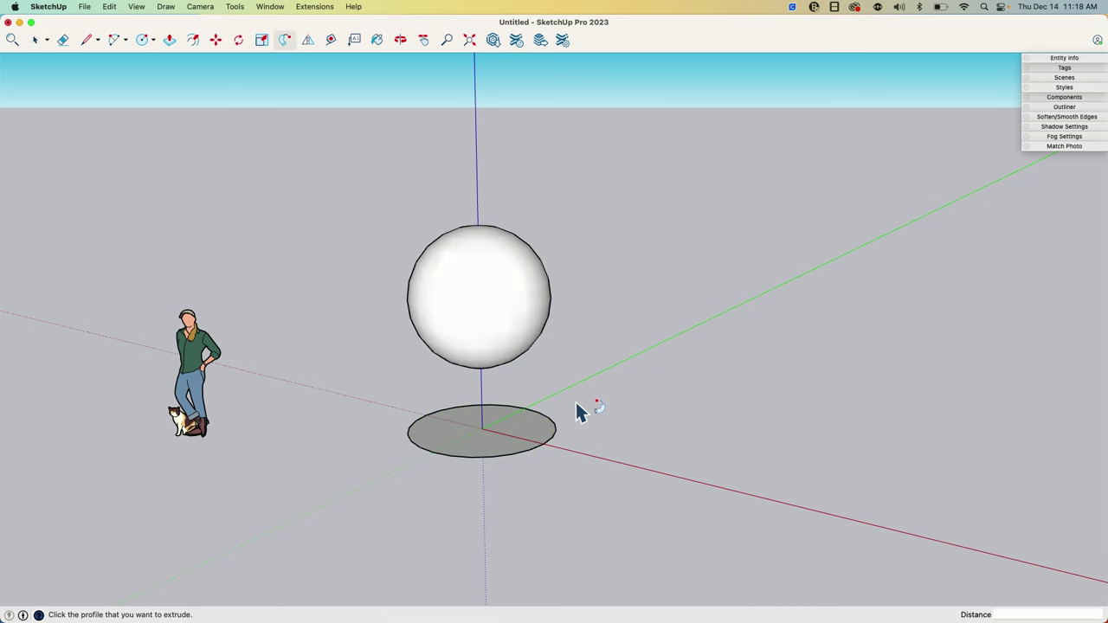
key(e)
click(519, 446)
middle_drag(519, 446, 511, 542)
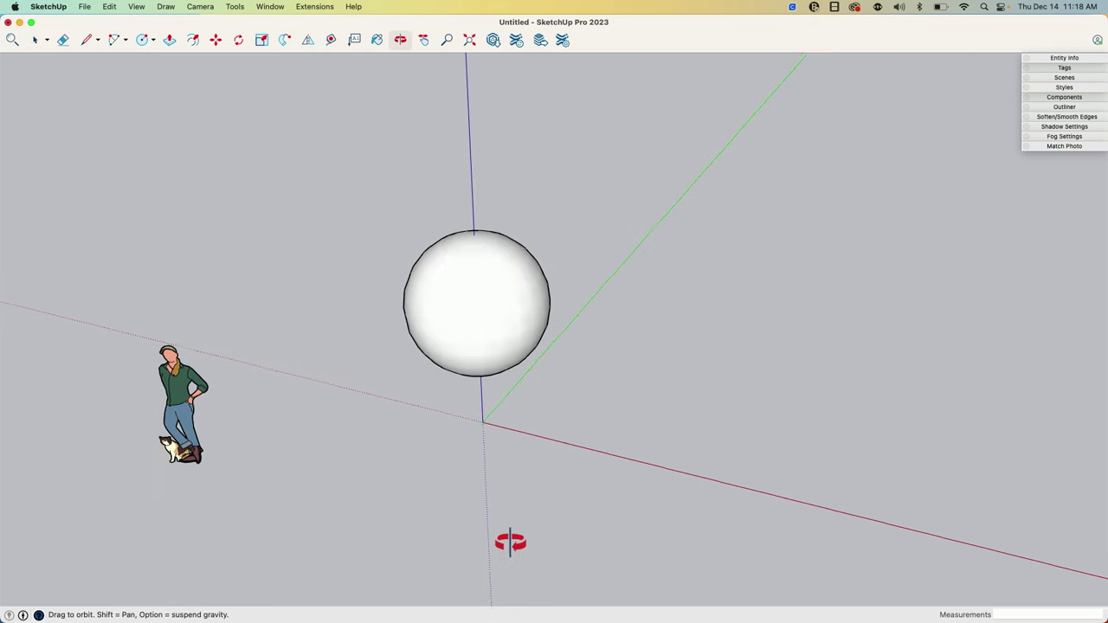
Step: Copy the sphere along the red axis and array it 2x to make a row of three spheres
key(space)
click(493, 368)
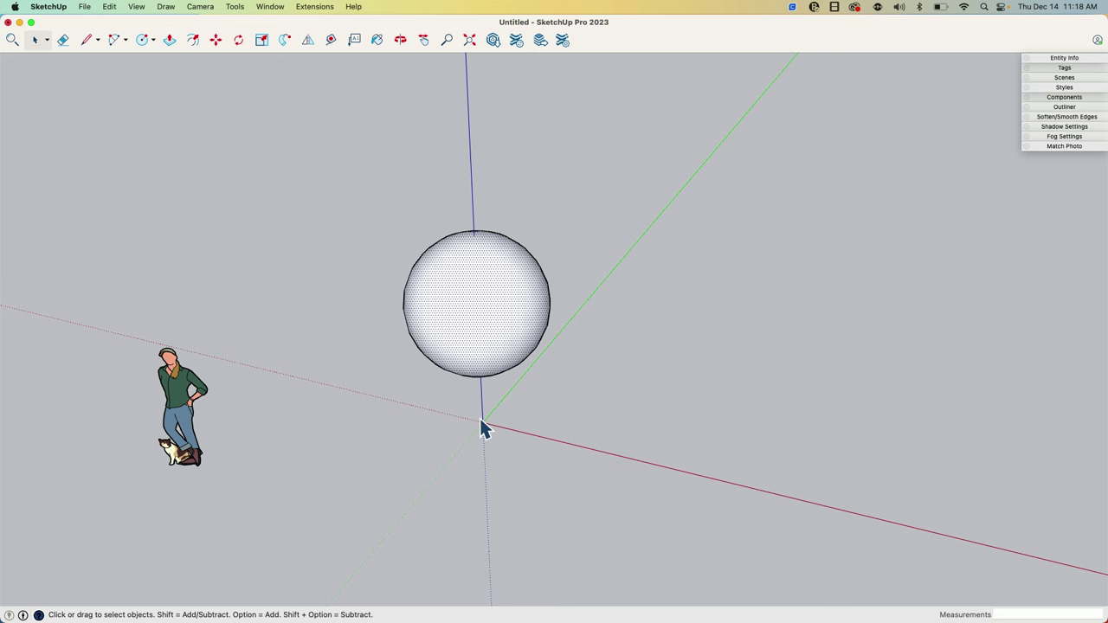
key(m)
click(485, 424)
key(alt)
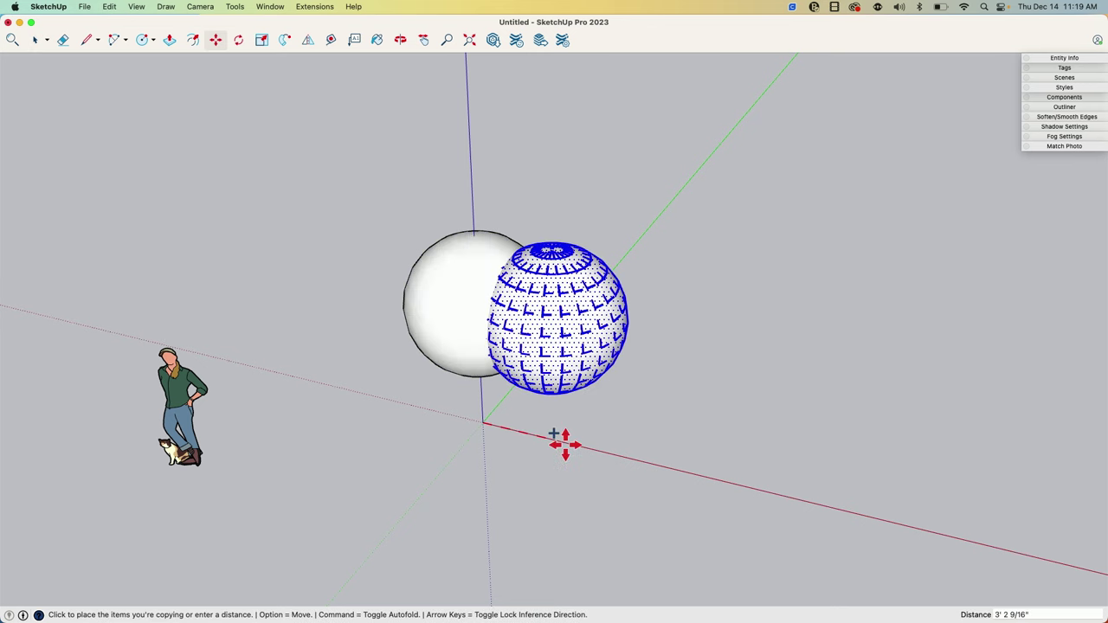
click(690, 474)
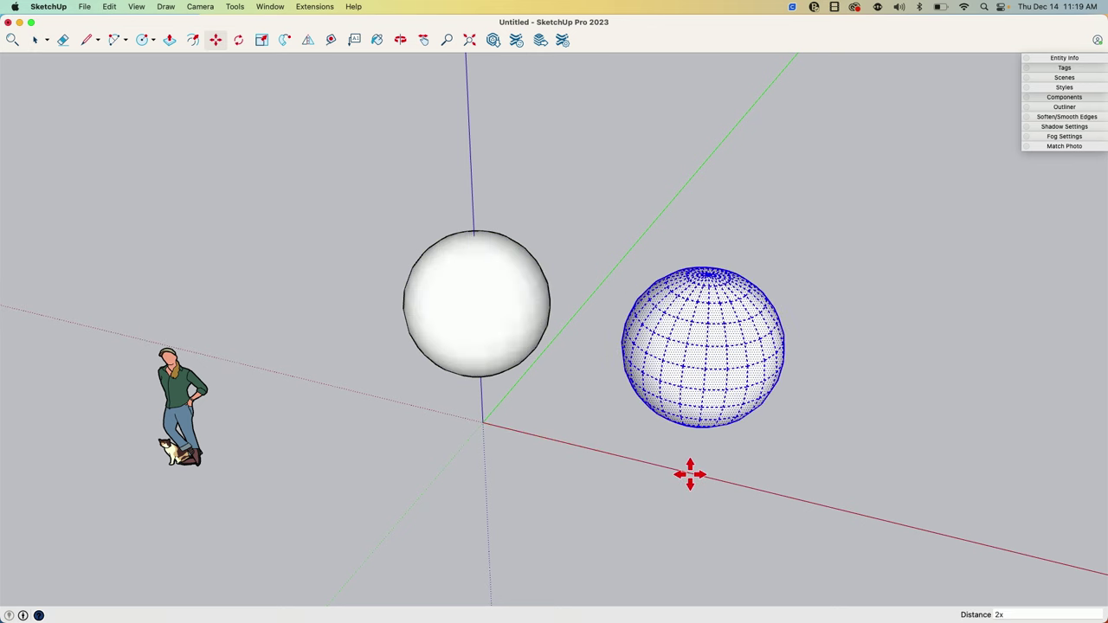
key(Return)
scroll(704, 477, up, 5)
key(space)
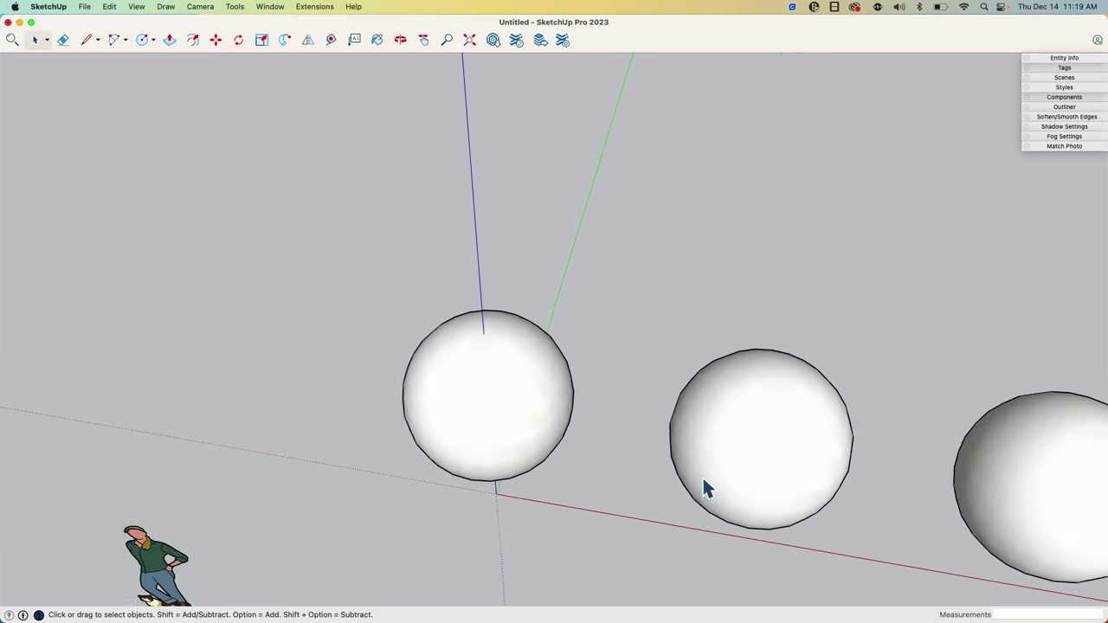
Step: Inspect the row of three spheres from several angles and distances
scroll(610, 404, down, 5)
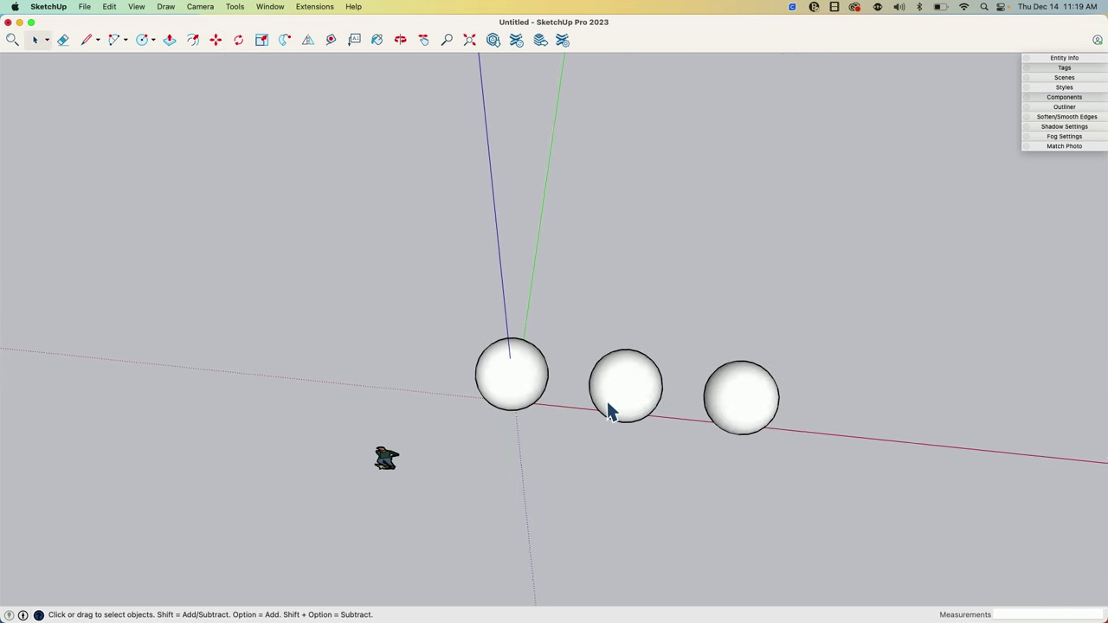
middle_drag(610, 411, 532, 199)
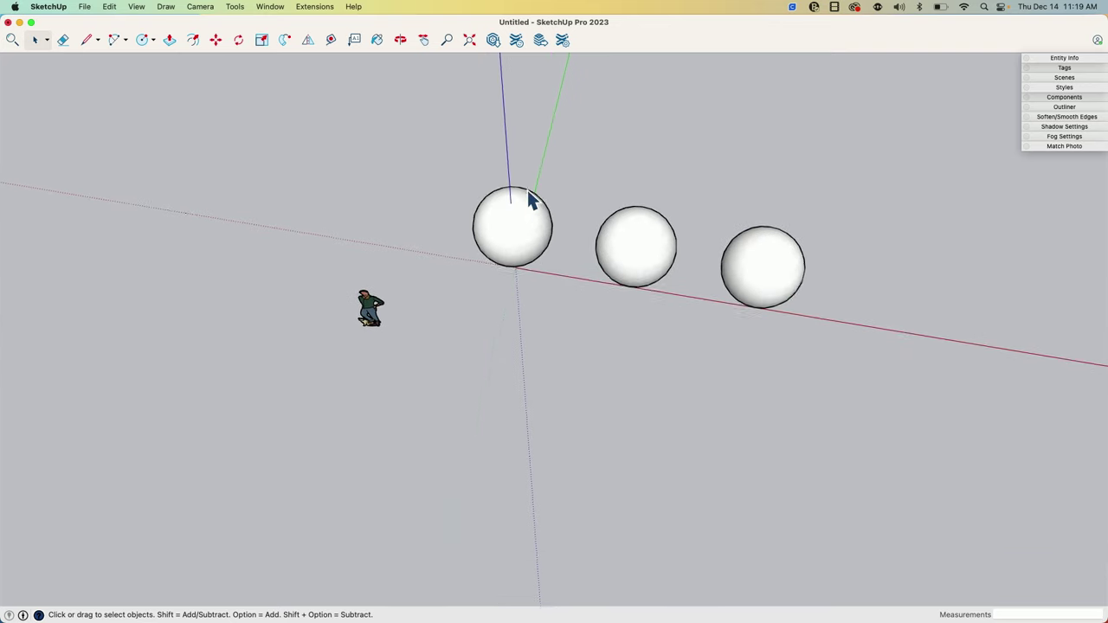
scroll(519, 201, up, 8)
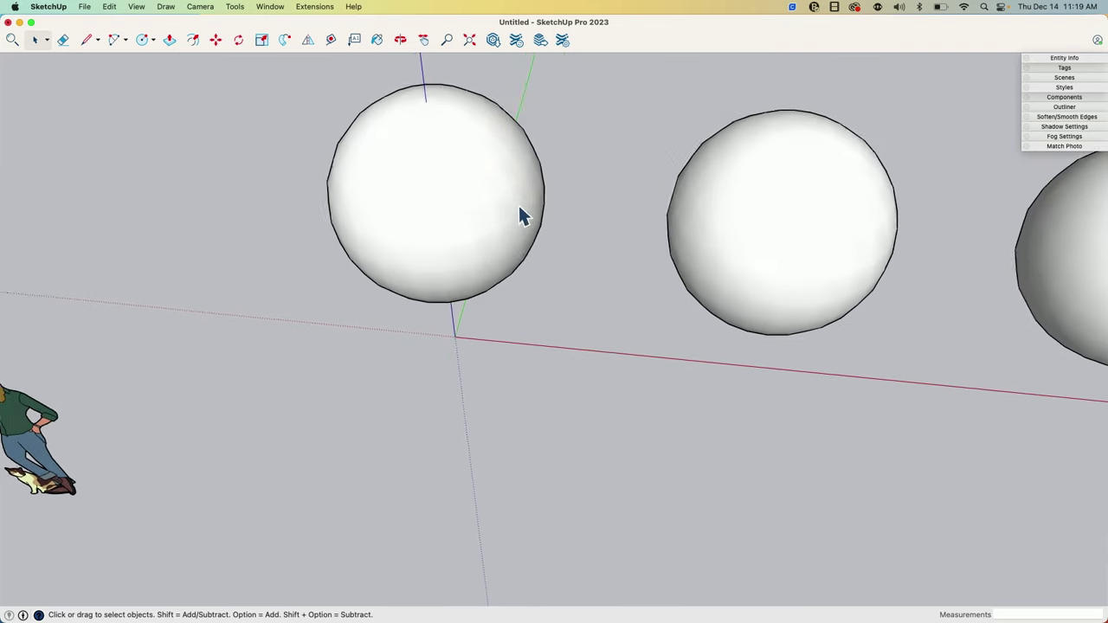
scroll(519, 217, down, 10)
middle_drag(534, 329, 430, 474)
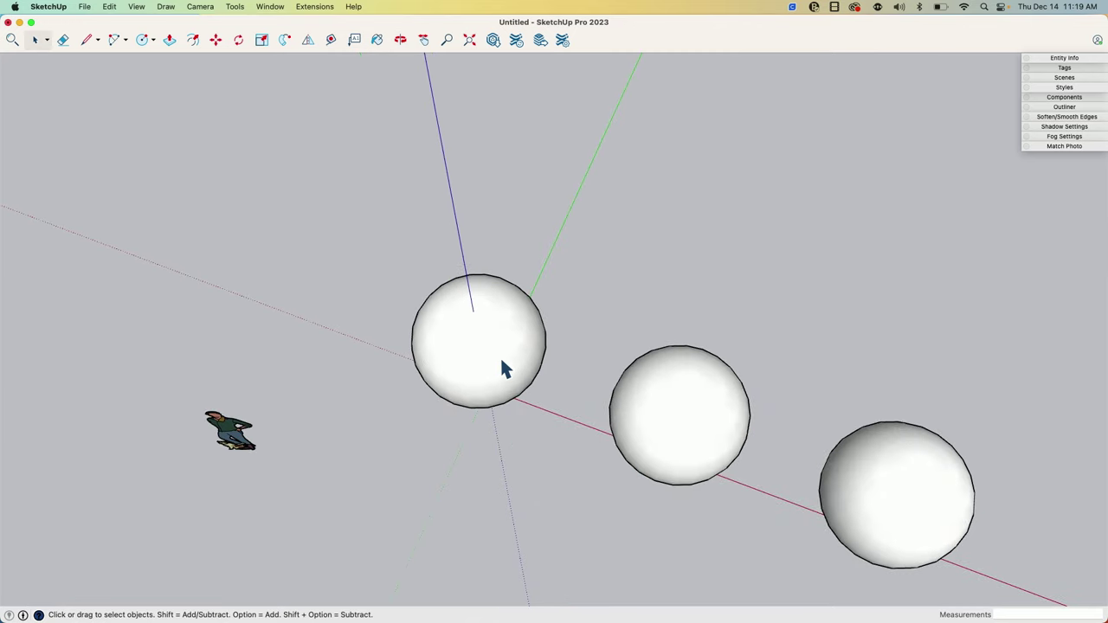
middle_drag(438, 366, 554, 372)
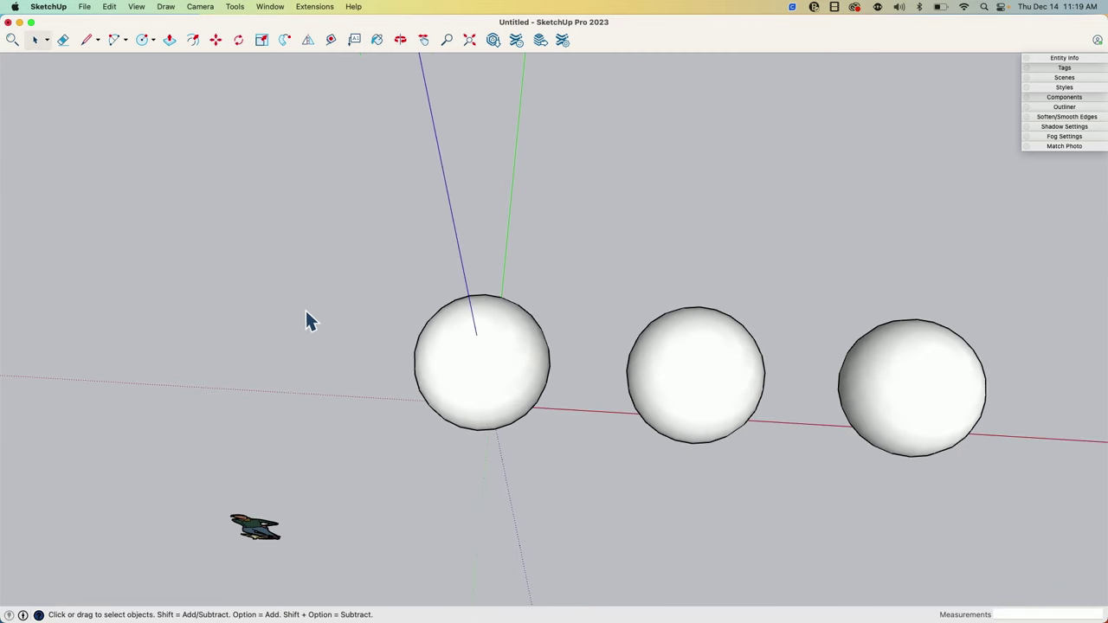
scroll(315, 325, down, 2)
middle_drag(421, 366, 569, 274)
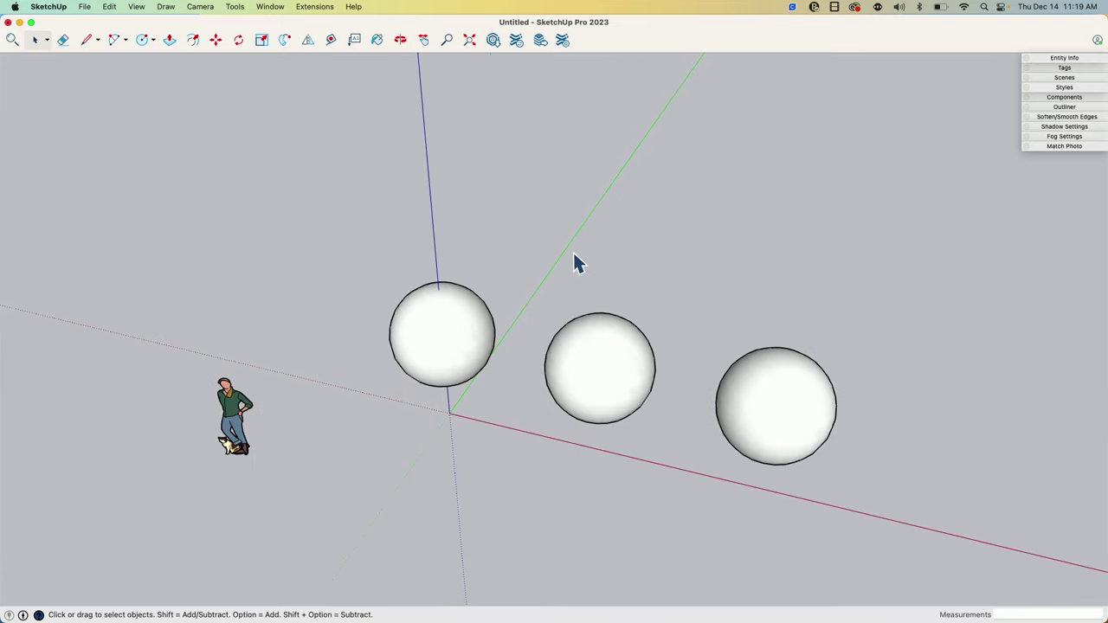
middle_drag(371, 291, 554, 282)
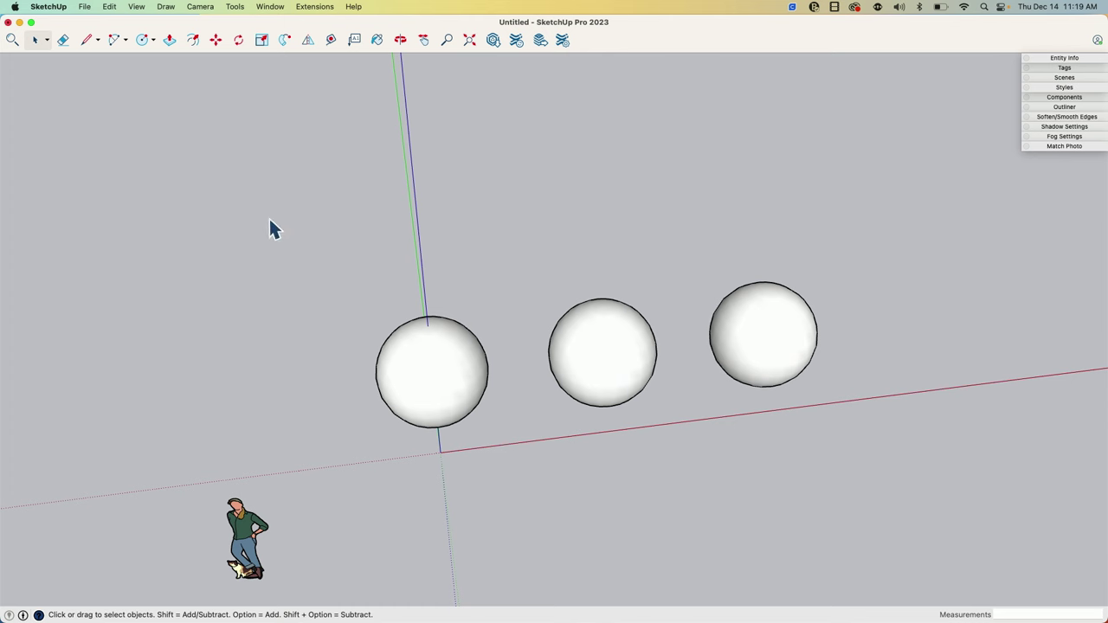
Step: Import "4 pool ball.jpeg" from the Desktop as an image and place it flat beyond the third sphere near the red axis
click(48, 7)
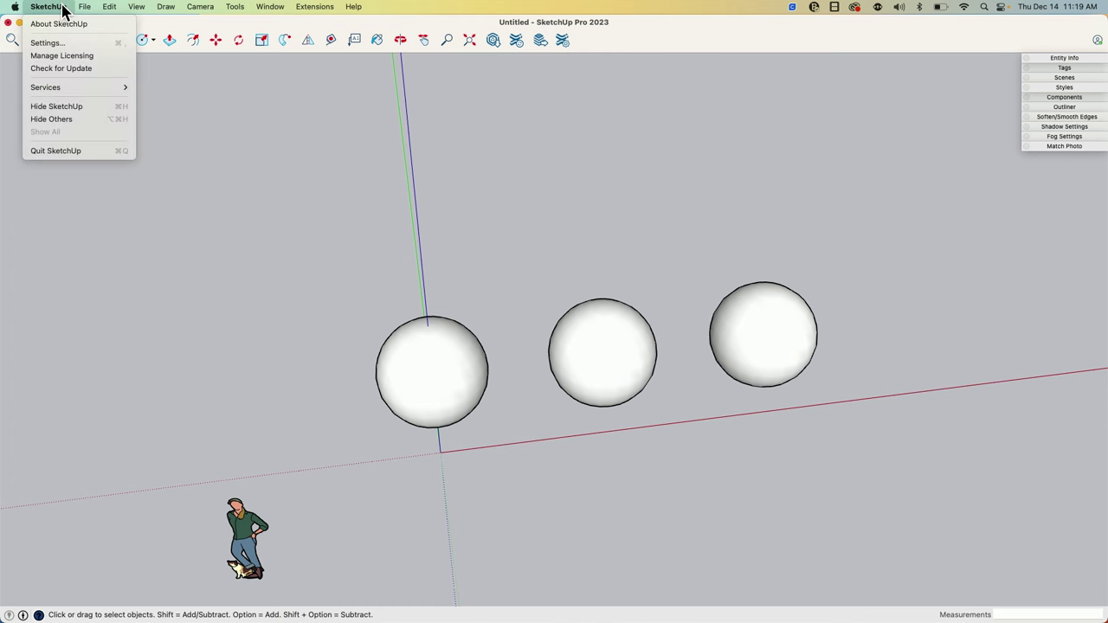
mouse_move(83, 6)
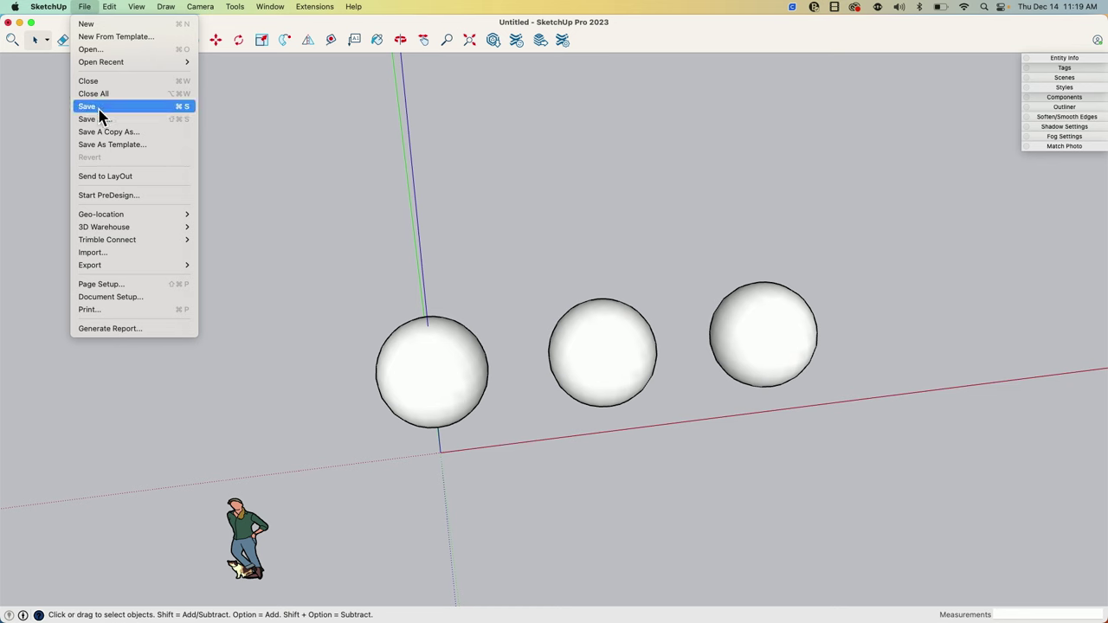
click(110, 253)
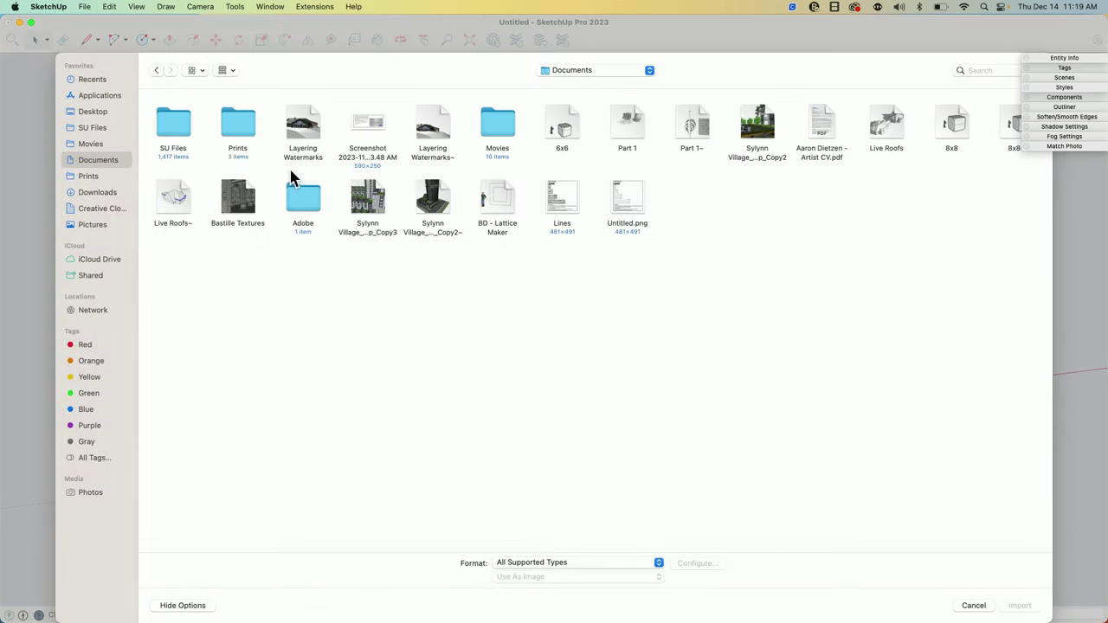
click(93, 111)
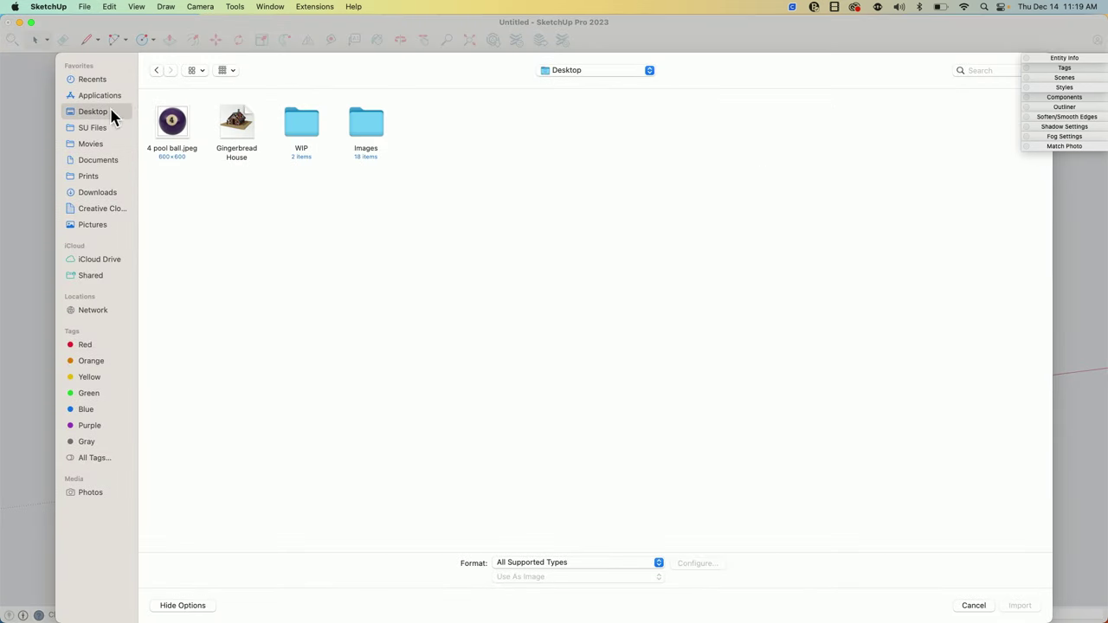
click(173, 124)
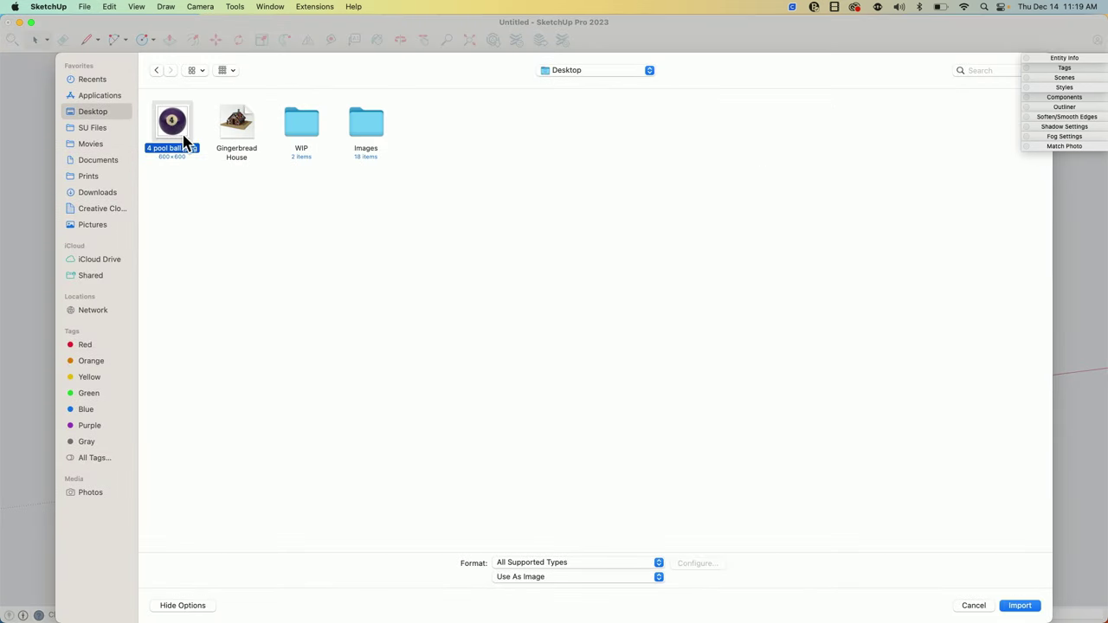
click(1020, 606)
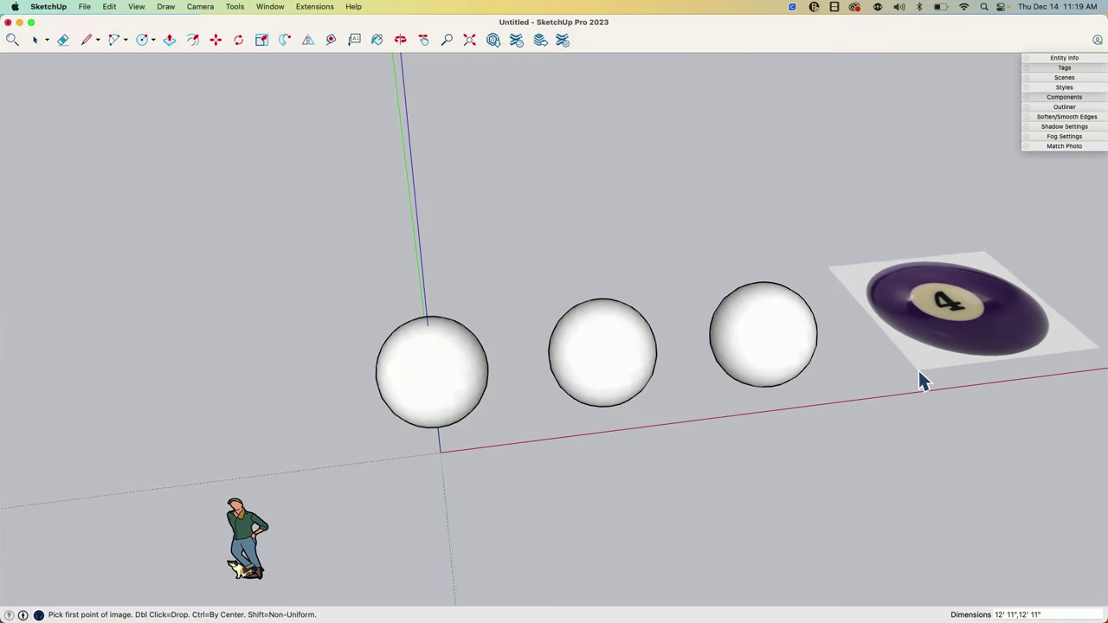
double_click(920, 381)
Step: Examine the imported pool ball image alongside the row of spheres
middle_drag(922, 448, 280, 396)
scroll(279, 395, down, 3)
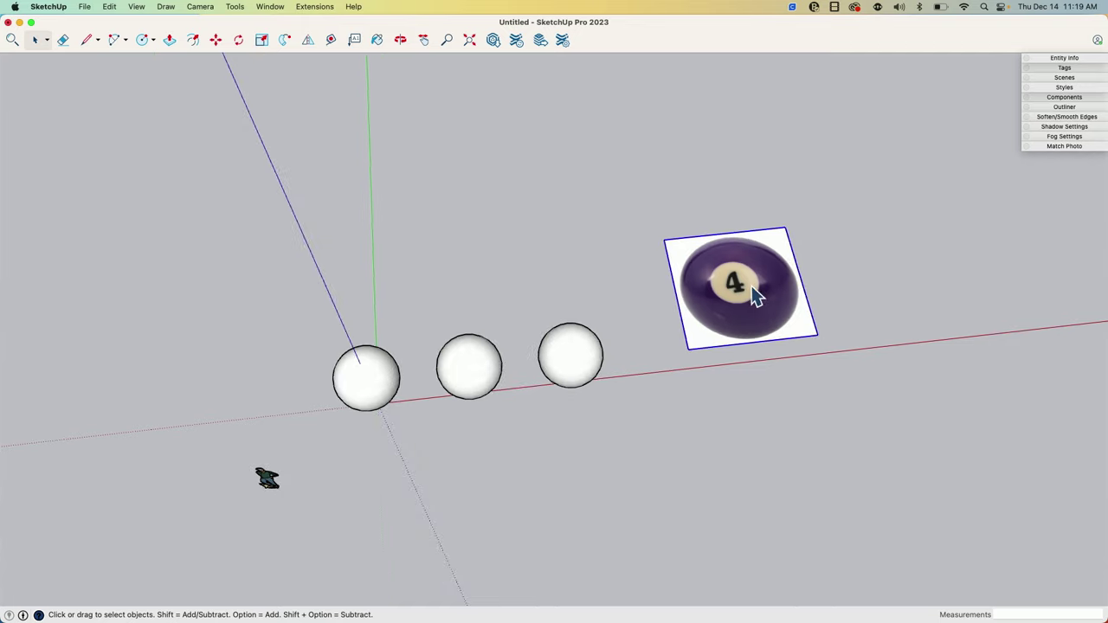
scroll(744, 298, up, 3)
middle_drag(765, 277, 700, 336)
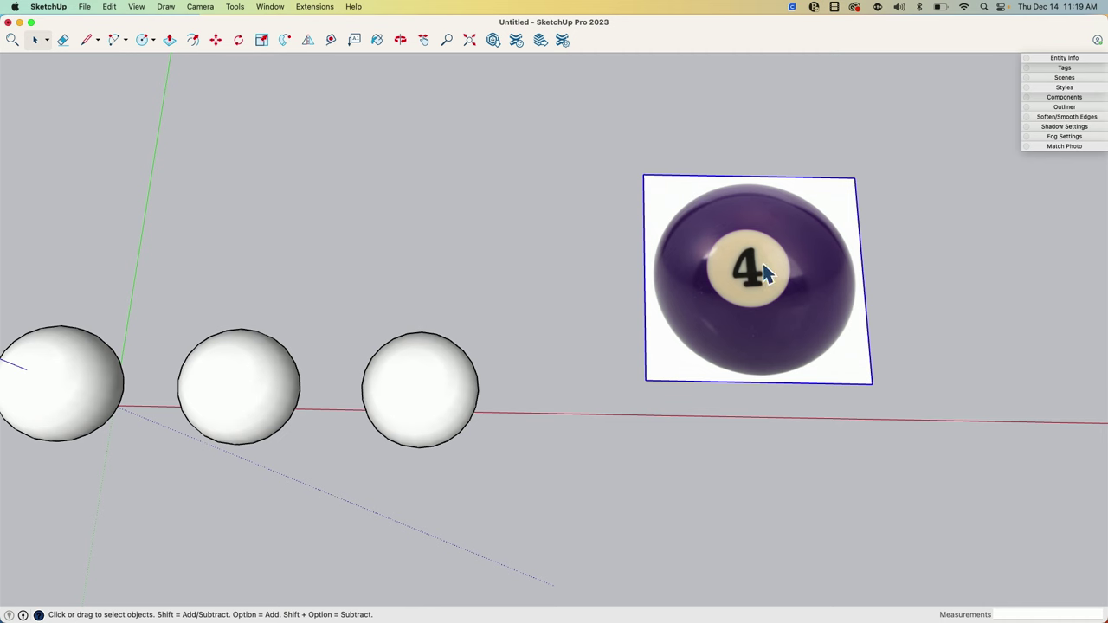
middle_drag(746, 275, 387, 339)
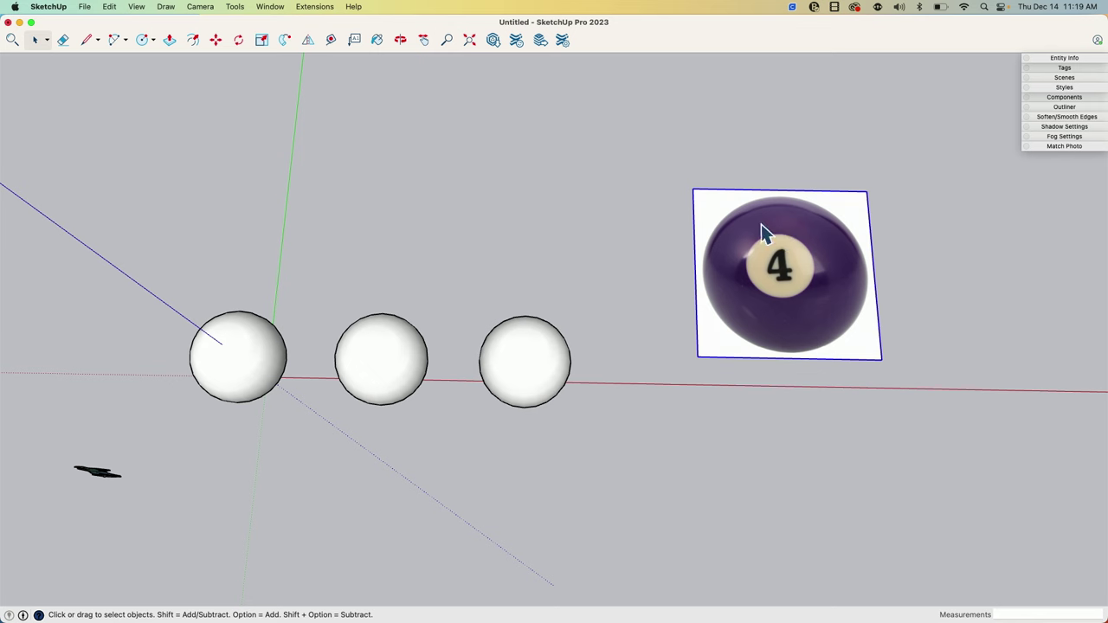
middle_drag(1017, 334, 929, 306)
scroll(272, 367, up, 4)
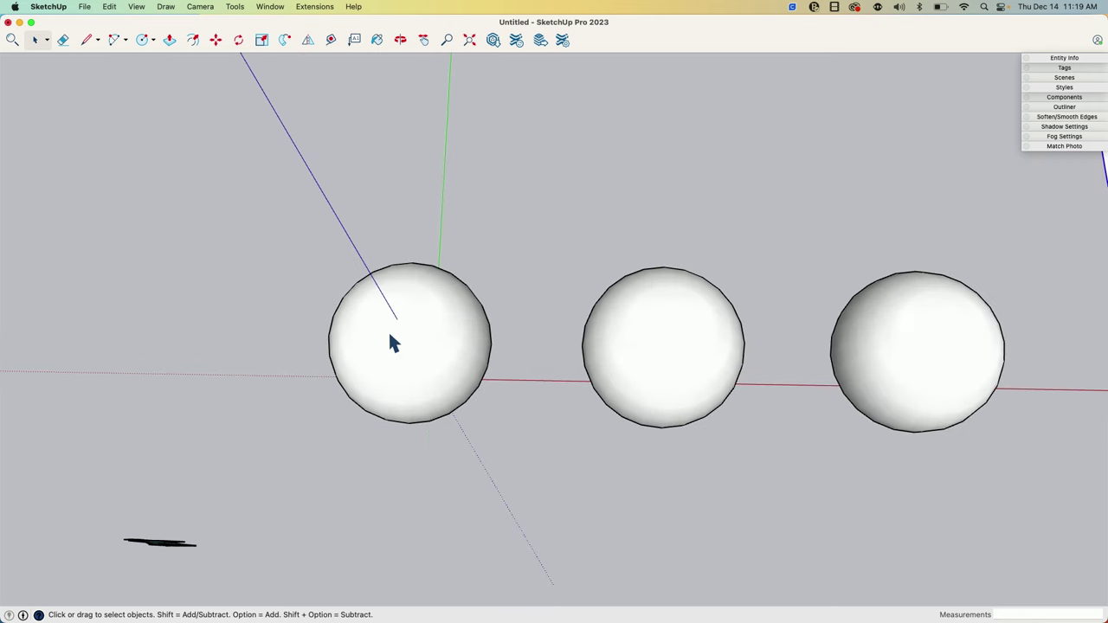
Step: Turn on the display of hidden geometry so the spheres show their individual faces
middle_drag(391, 343, 147, 31)
click(136, 7)
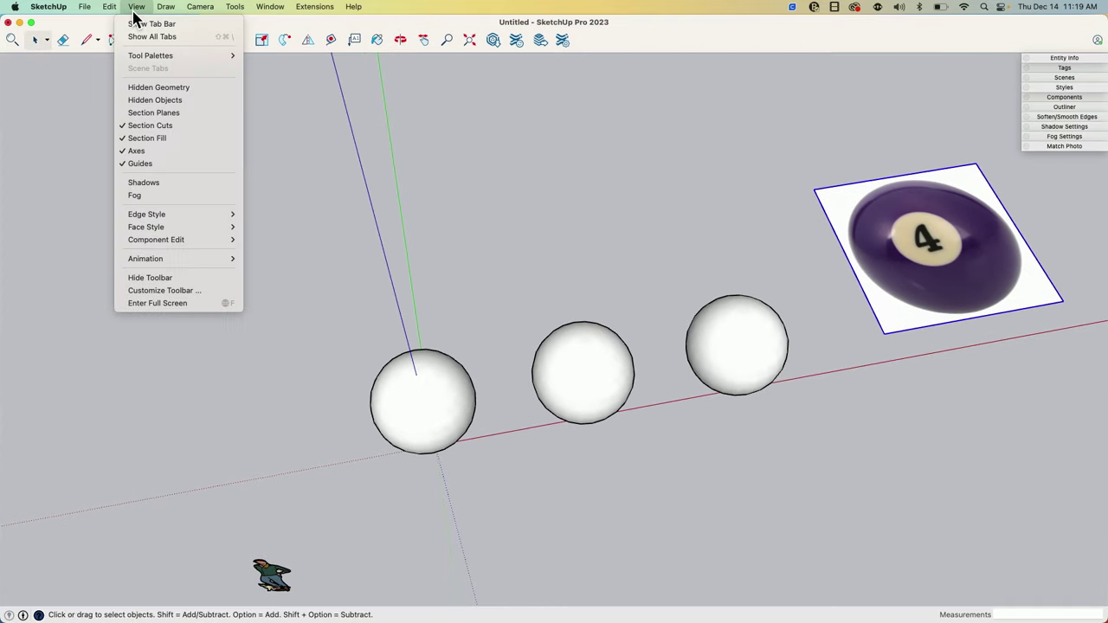
click(154, 88)
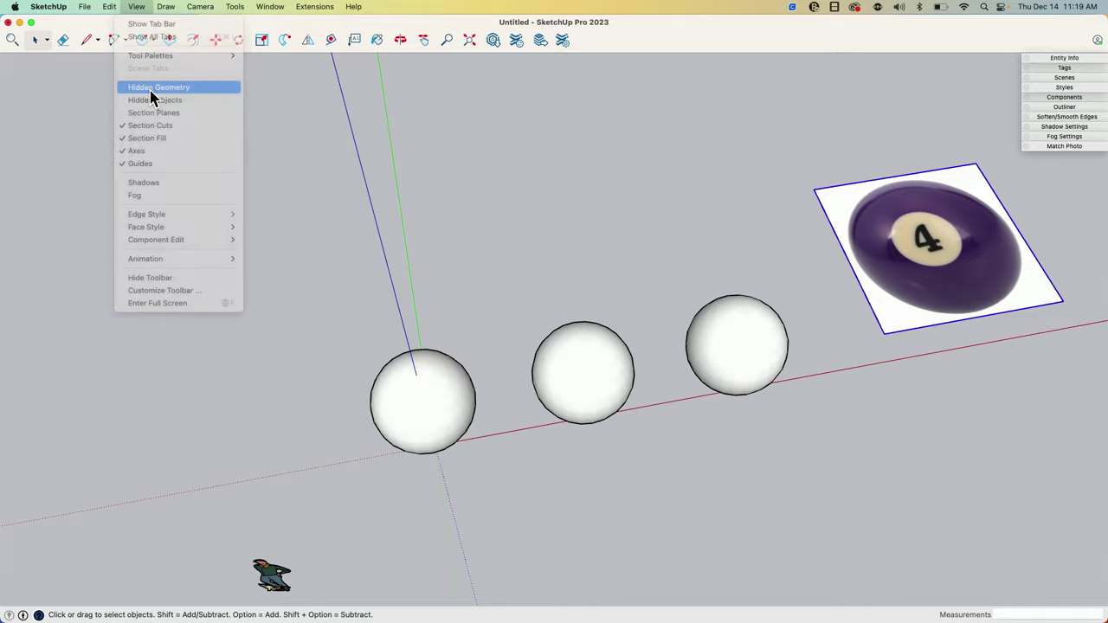
scroll(415, 399, up, 2)
scroll(419, 393, down, 2)
scroll(327, 359, down, 2)
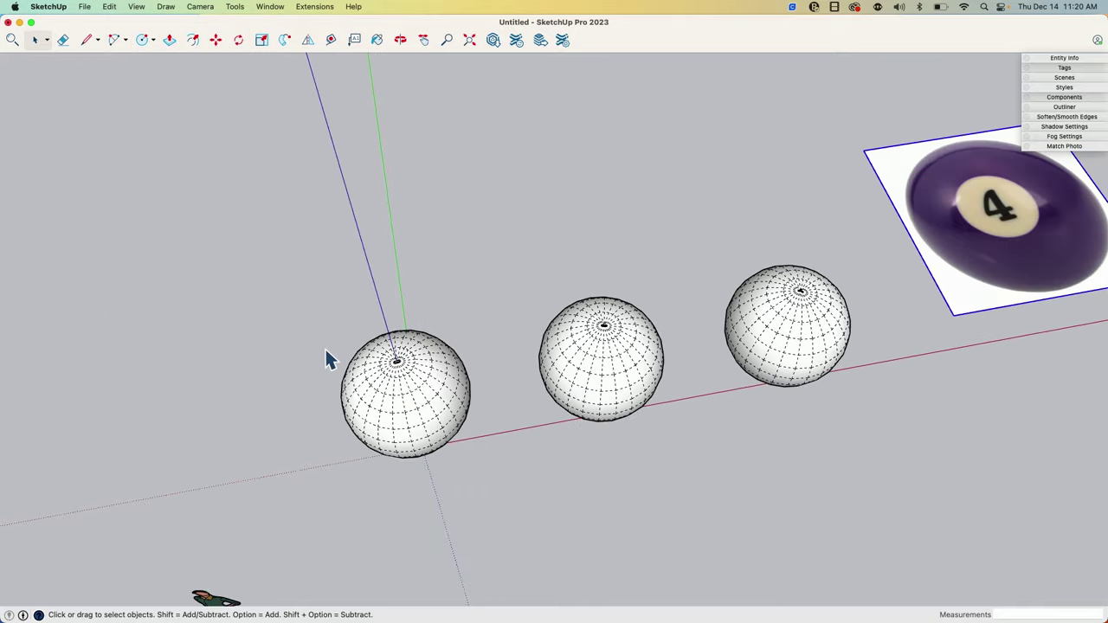
Step: Choose the Grape pencil colour at 100% opacity for the Paint Bucket
middle_drag(326, 358, 364, 413)
scroll(384, 361, up, 4)
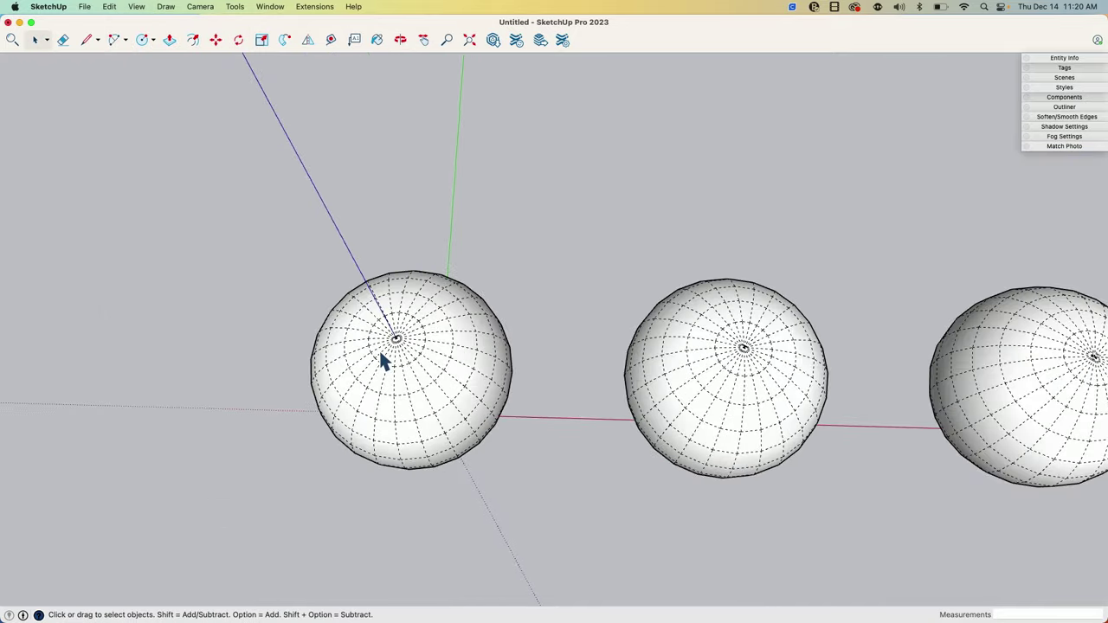
middle_drag(347, 335, 385, 147)
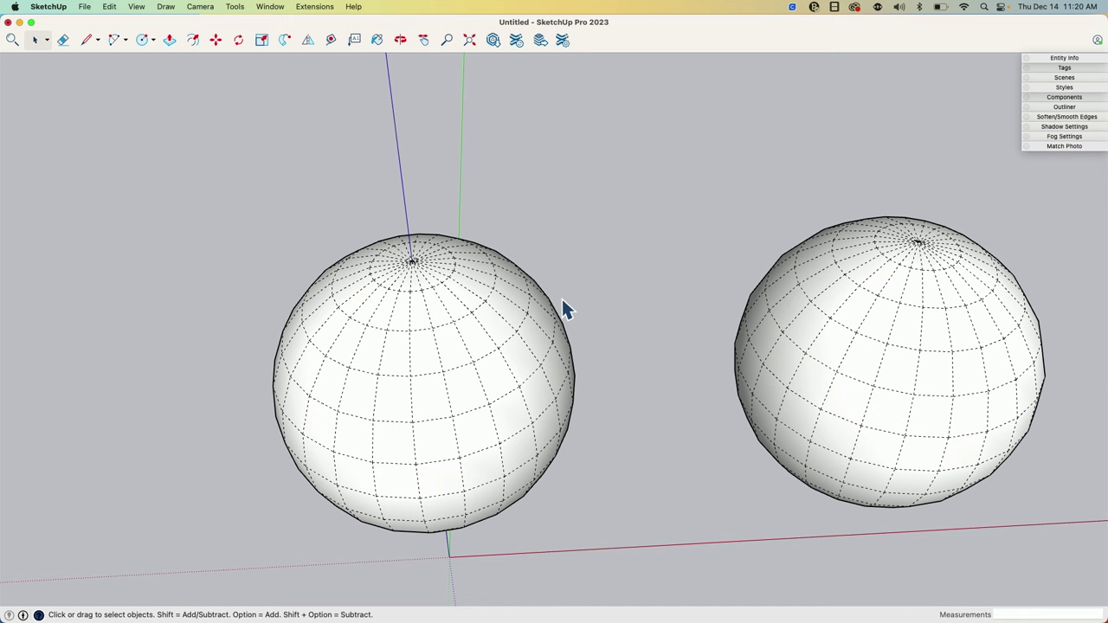
key(b)
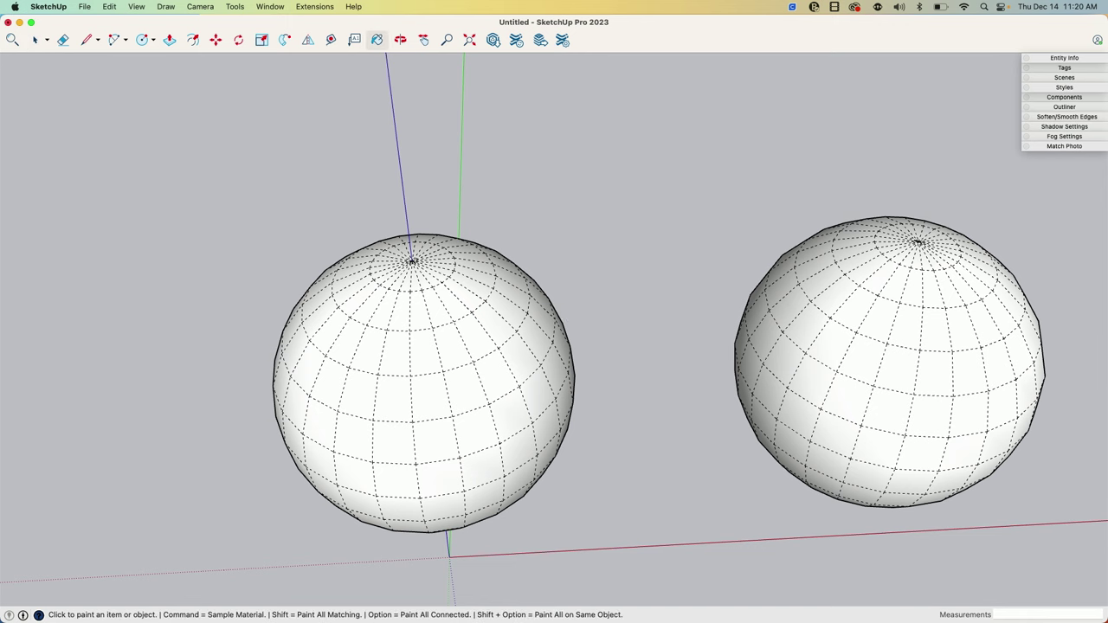
mouse_move(17, 19)
mouse_down()
mouse_move(699, 55)
mouse_move(829, 85)
mouse_up()
click(931, 260)
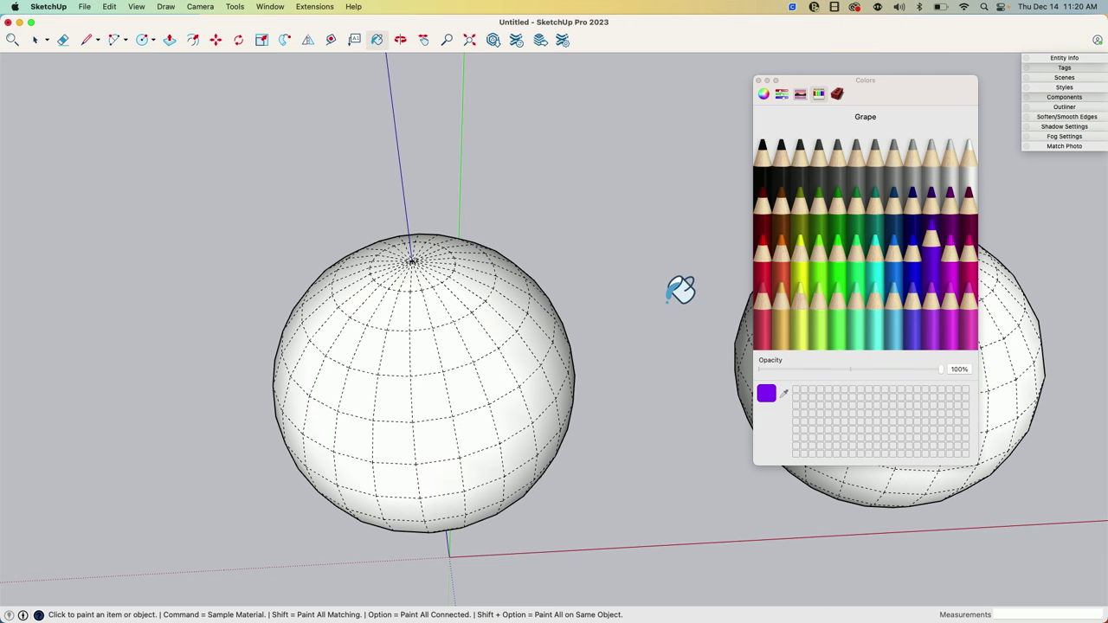
Step: Paint four neighbouring faces in a row near the top of the first sphere with Grape
mouse_move(633, 376)
middle_down()
mouse_move(586, 302)
mouse_move(549, 336)
middle_up()
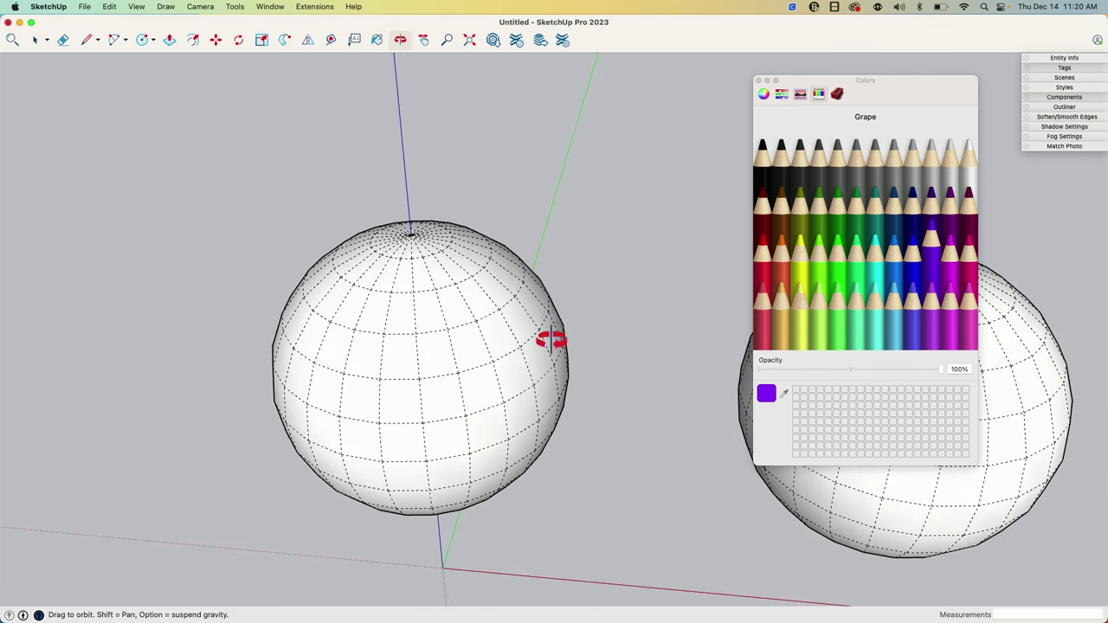
click(403, 305)
click(437, 304)
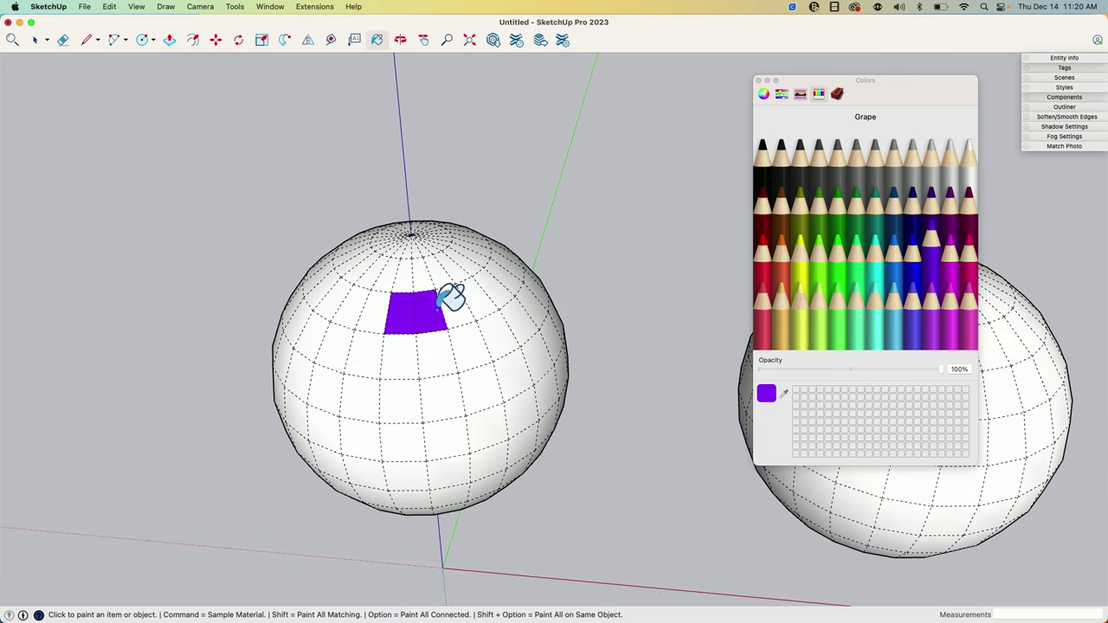
click(457, 302)
click(485, 298)
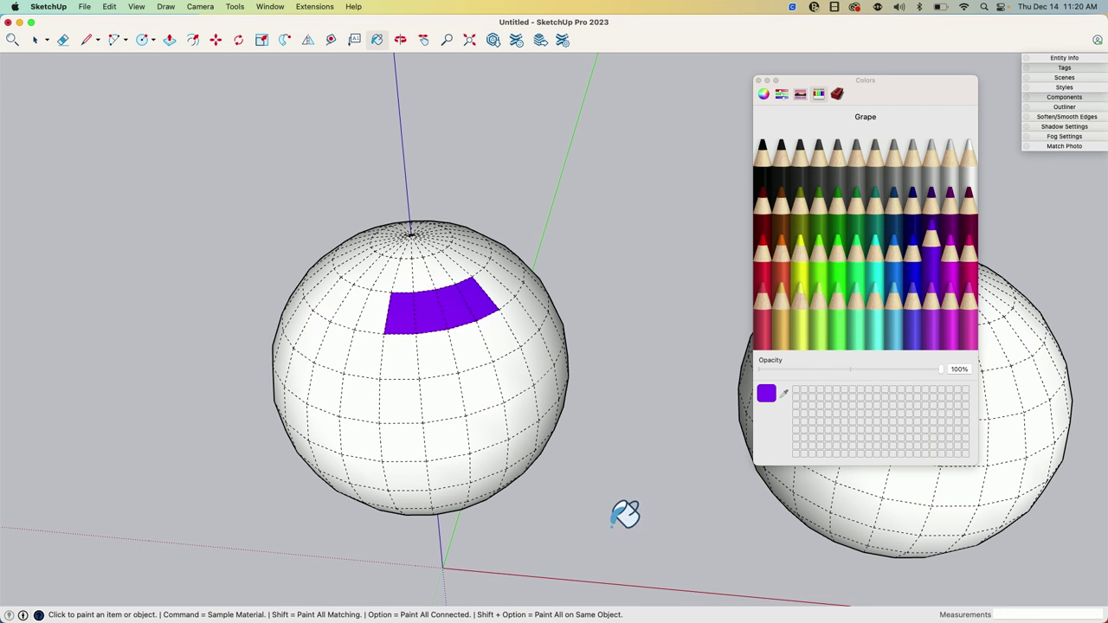
Step: Try to select all faces of the first sphere below its top cap, checking the selection from underneath, and clear it
mouse_move(620, 514)
middle_down()
mouse_move(620, 467)
mouse_move(672, 314)
middle_up()
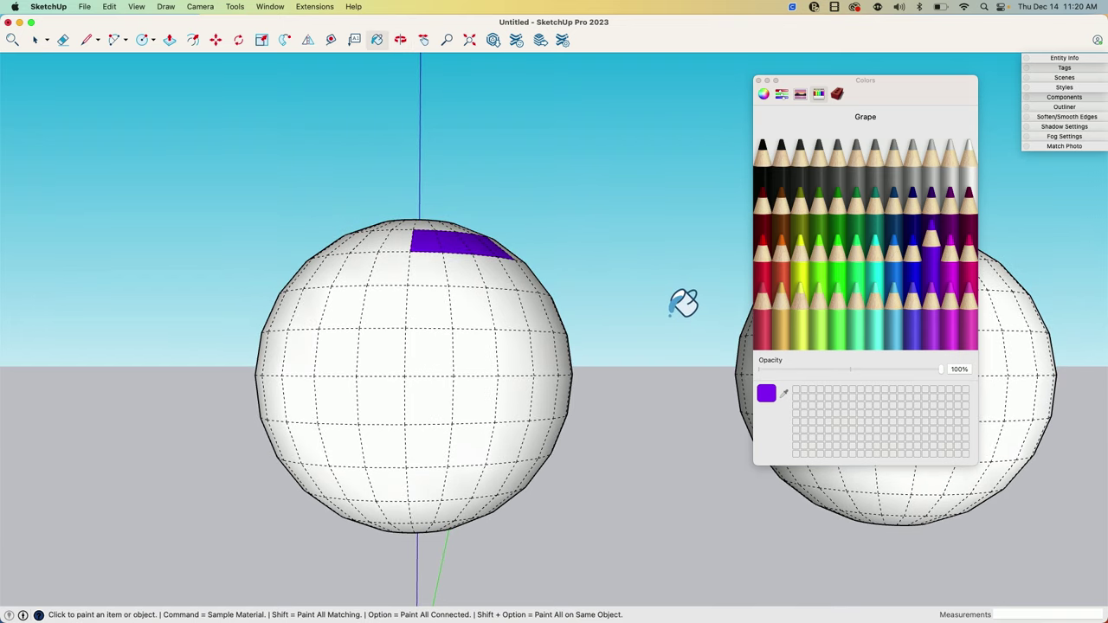
scroll(682, 303, down, 3)
scroll(427, 366, down, 4)
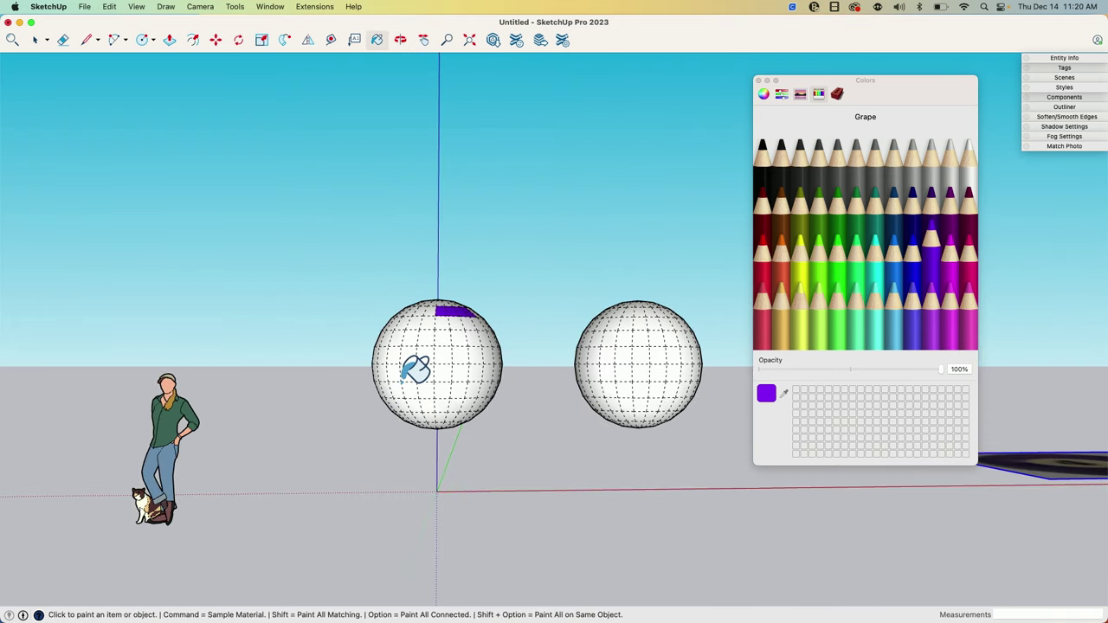
scroll(416, 368, down, 2)
middle_drag(485, 402, 485, 403)
key(space)
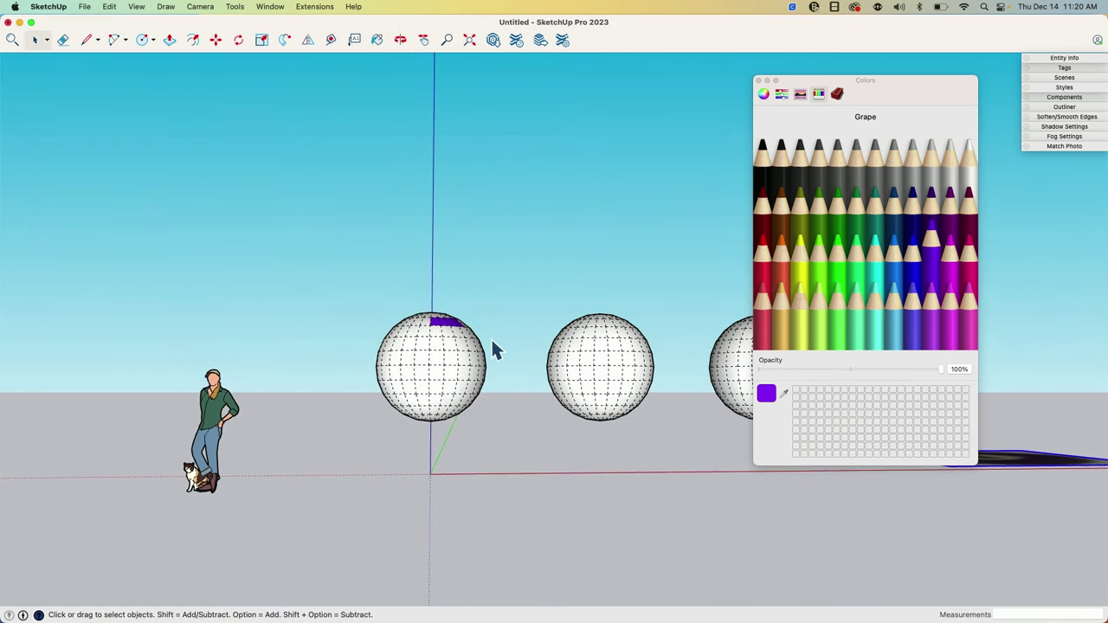
drag(498, 324, 367, 391)
drag(358, 405, 356, 406)
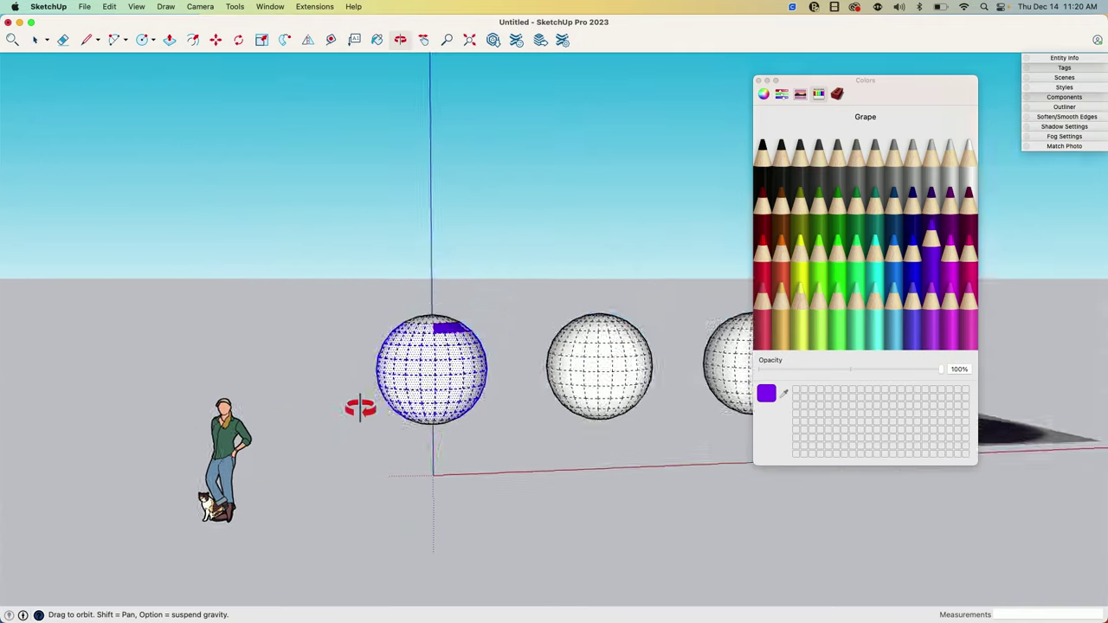
middle_drag(356, 408, 412, 512)
mouse_move(437, 411)
middle_down()
mouse_move(482, 468)
mouse_move(460, 200)
mouse_move(437, 405)
middle_up()
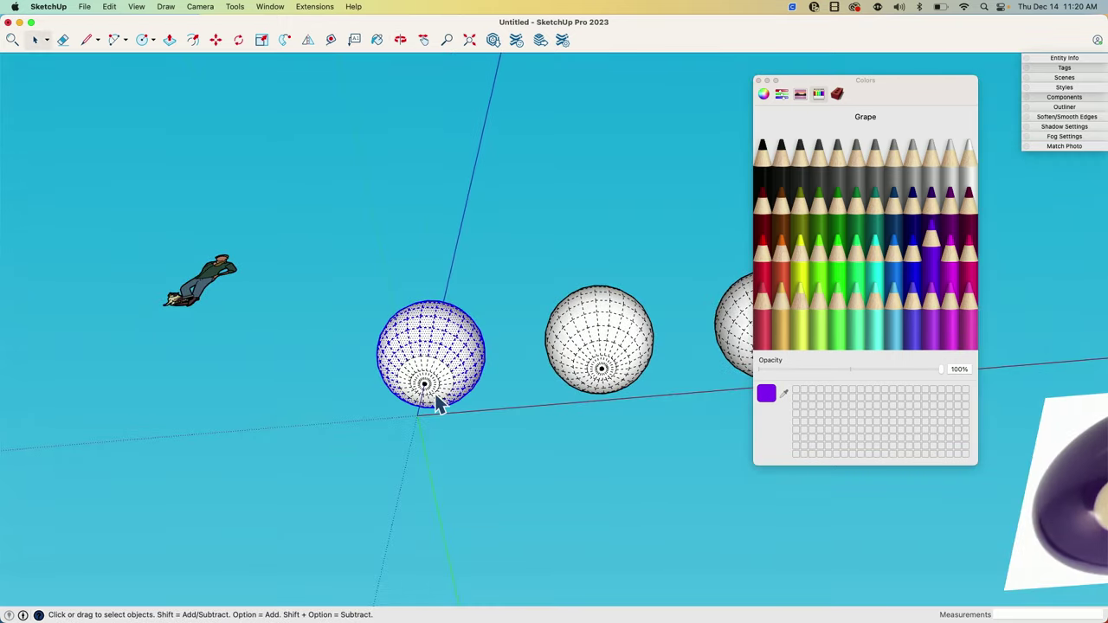
middle_drag(447, 290, 463, 562)
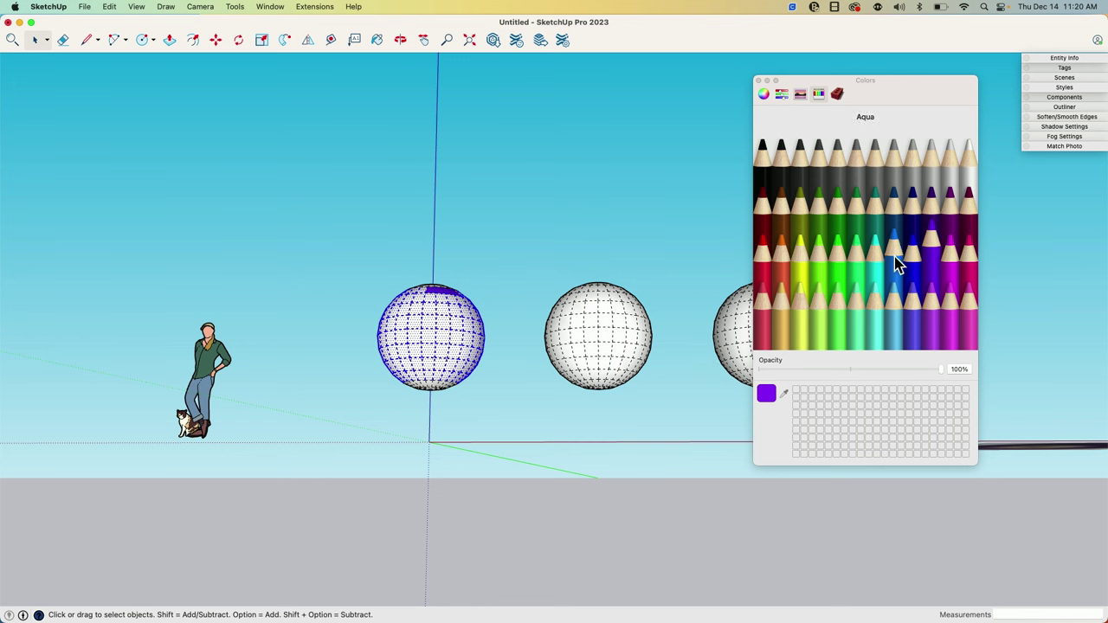
click(439, 327)
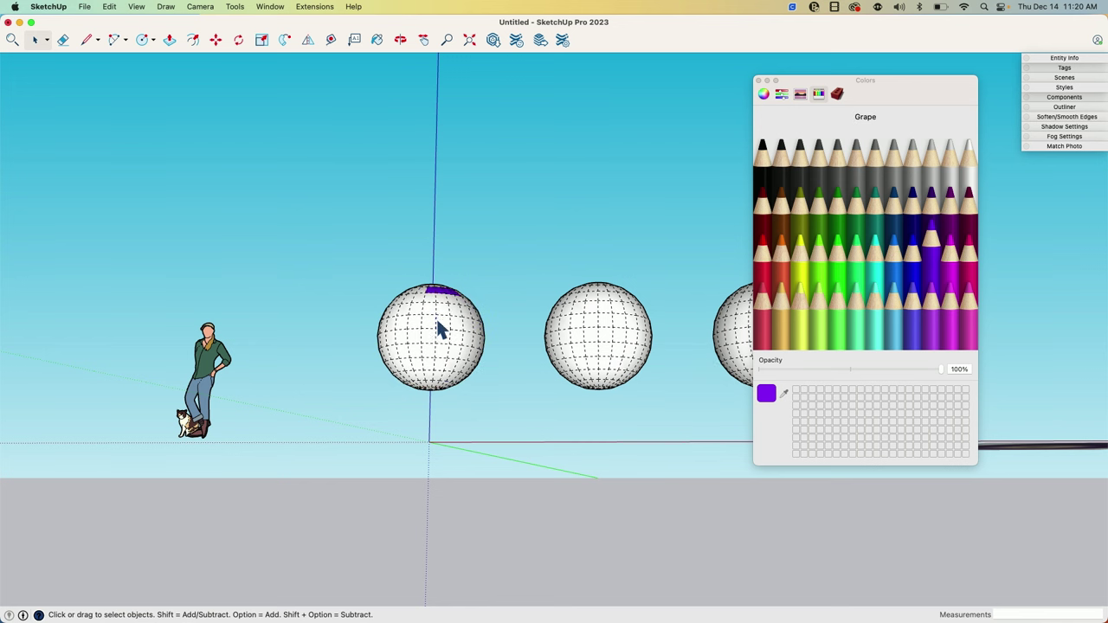
Step: Select the first sphere's faces below its top cap, including the underside, and paint them all Grape
middle_drag(514, 307, 356, 448)
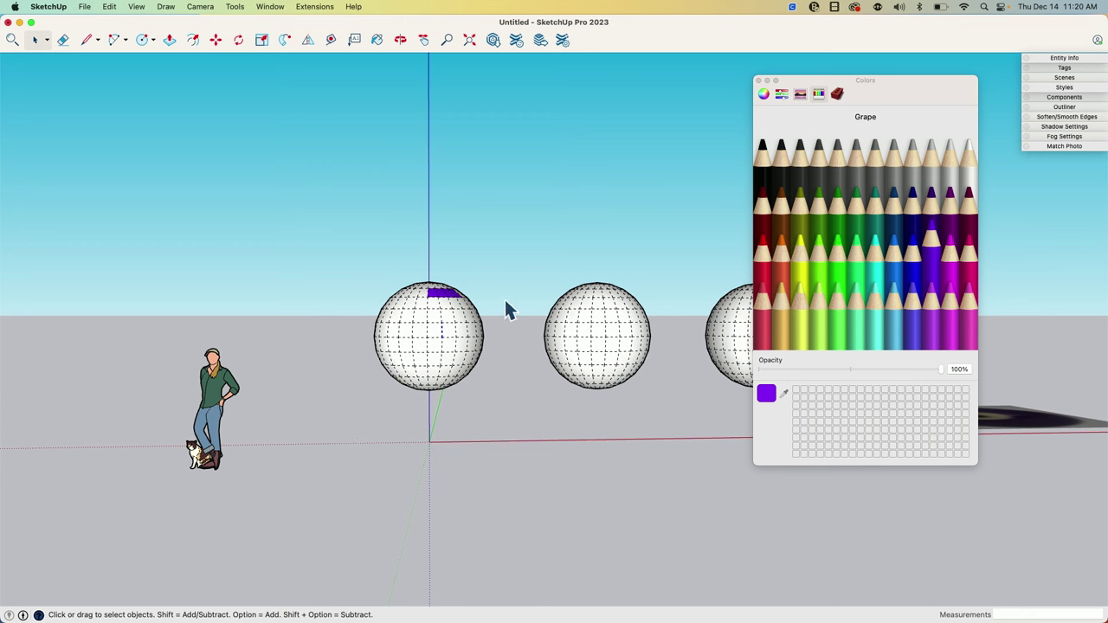
drag(489, 294, 350, 379)
middle_drag(350, 379, 585, 248)
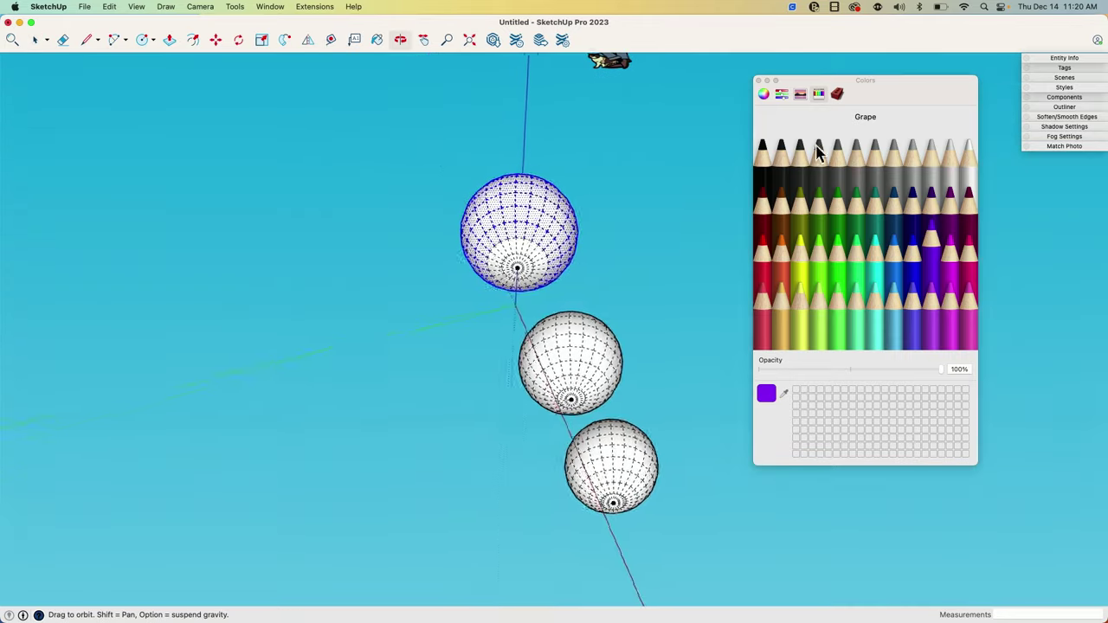
drag(658, 173, 358, 544)
key(space)
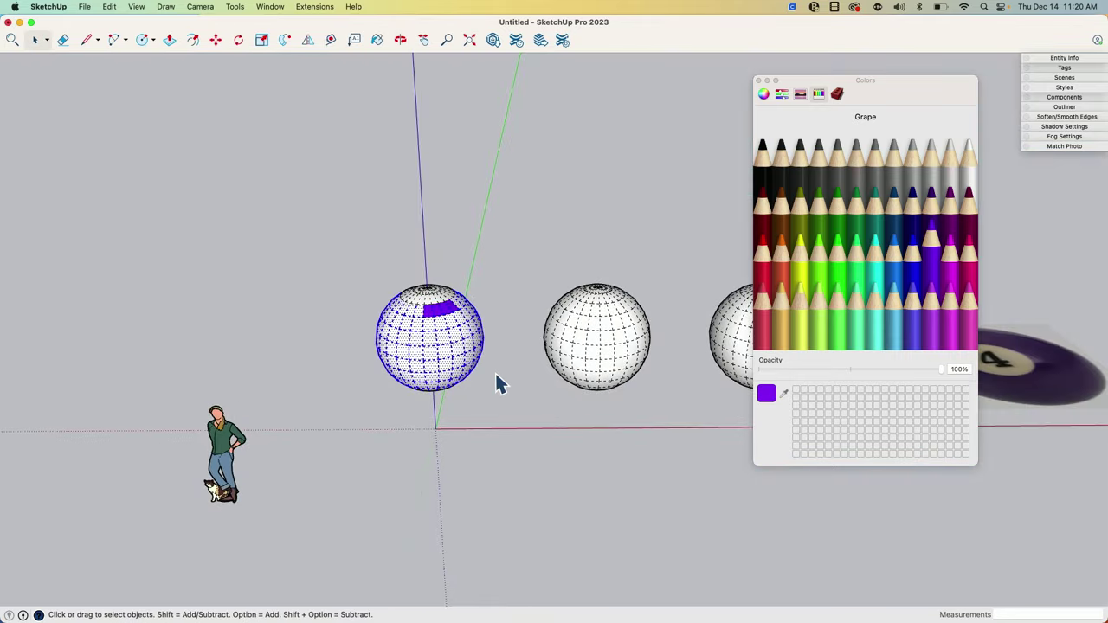
key(b)
click(459, 328)
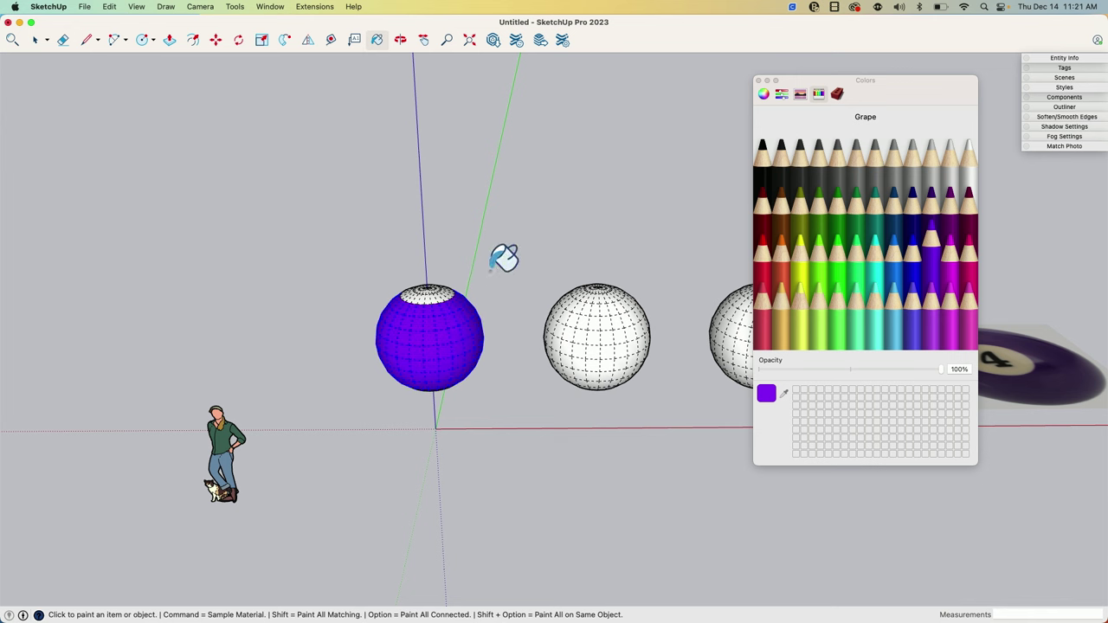
Step: Close the Colors window and turn off the display of hidden geometry
mouse_move(505, 254)
middle_down()
mouse_move(470, 482)
mouse_move(457, 487)
mouse_move(540, 528)
mouse_move(482, 544)
mouse_move(561, 452)
middle_up()
click(758, 80)
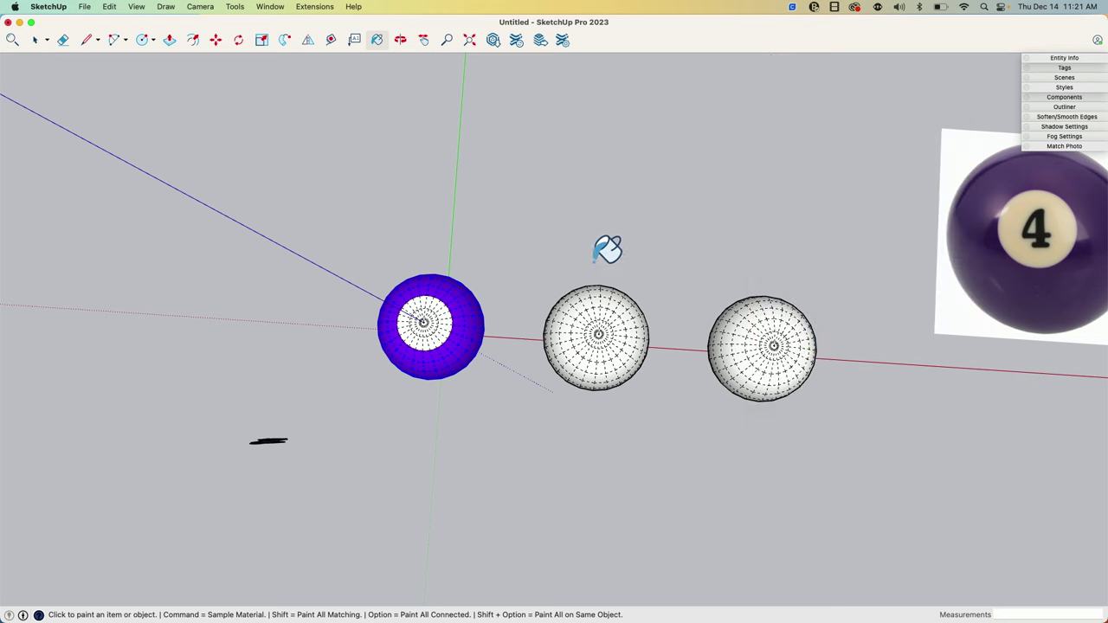
key(space)
middle_drag(487, 459, 442, 165)
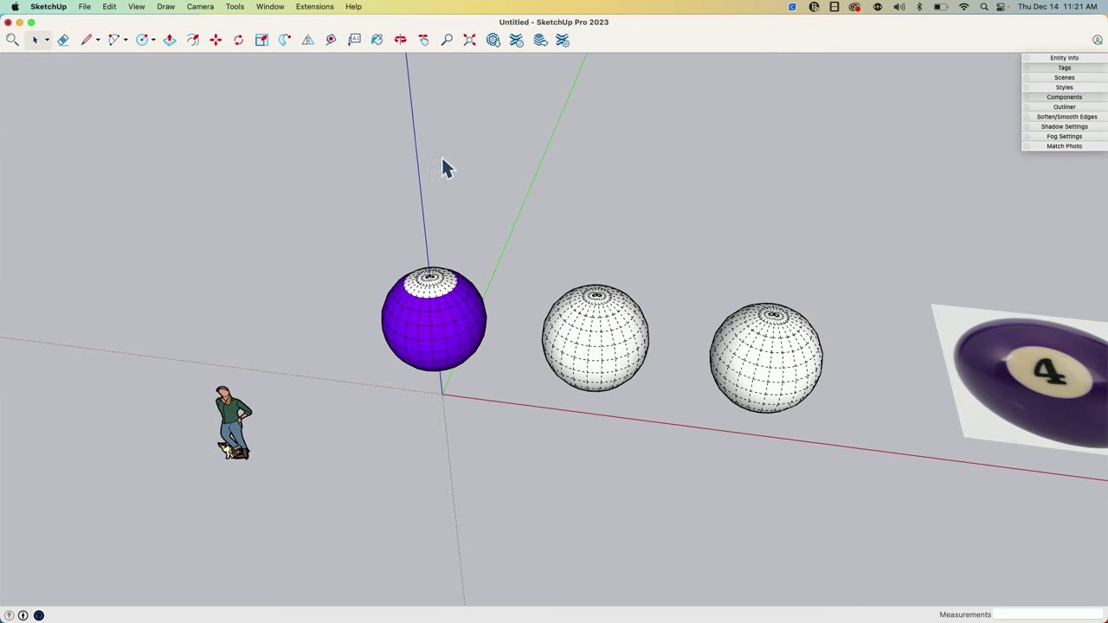
click(136, 6)
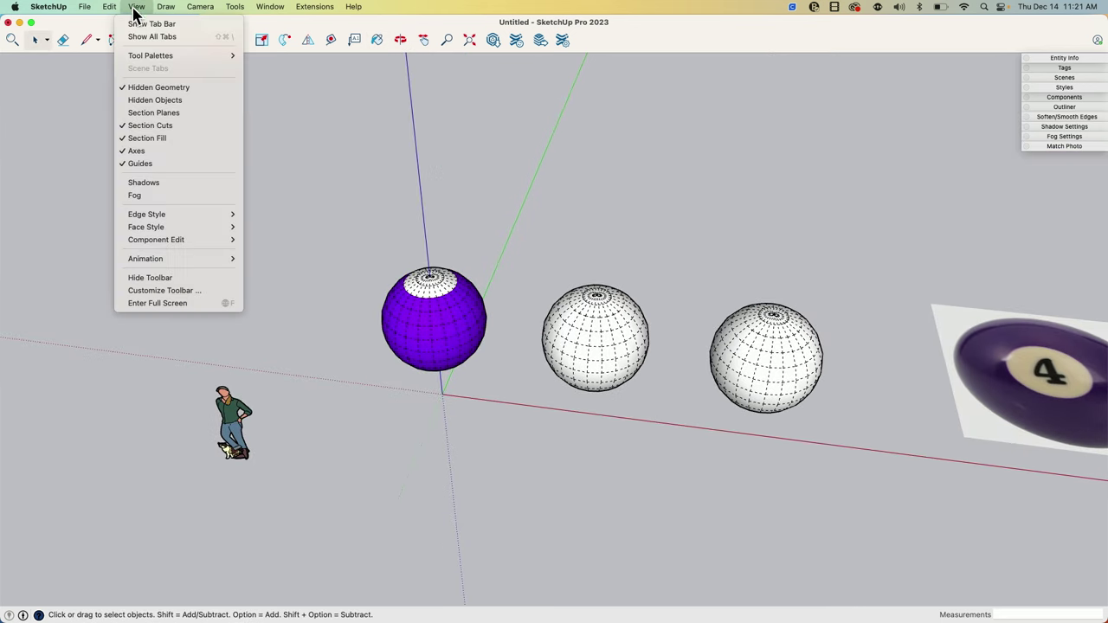
click(143, 85)
Step: Examine the painted sphere and its white circular cap from above, comparing it with the pool ball image
middle_drag(321, 369, 697, 565)
middle_drag(499, 212, 341, 601)
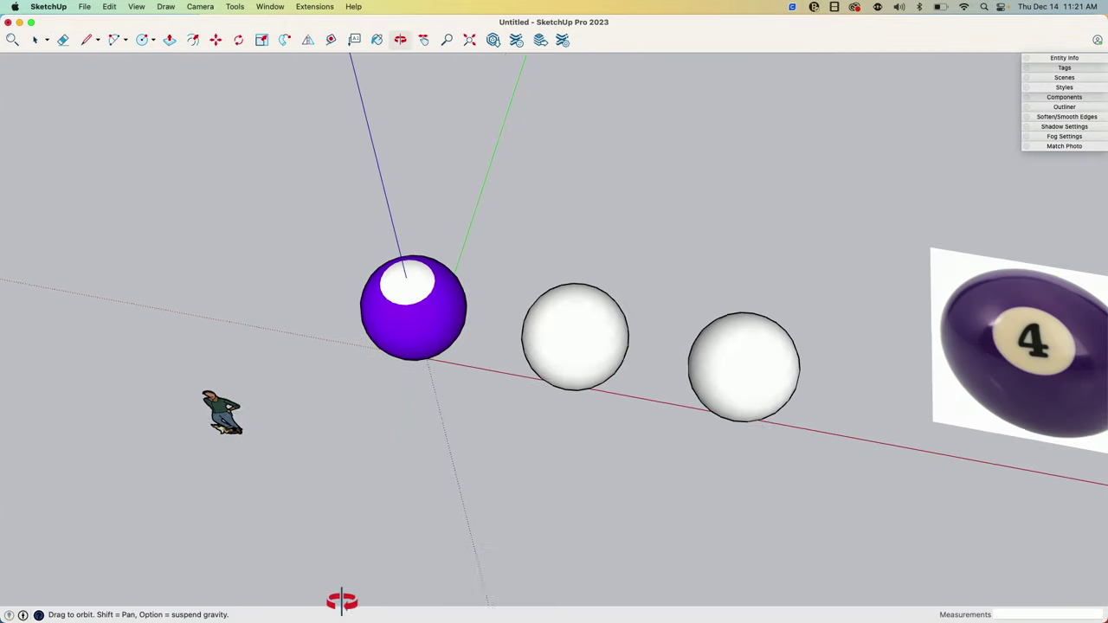
middle_drag(454, 411, 446, 502)
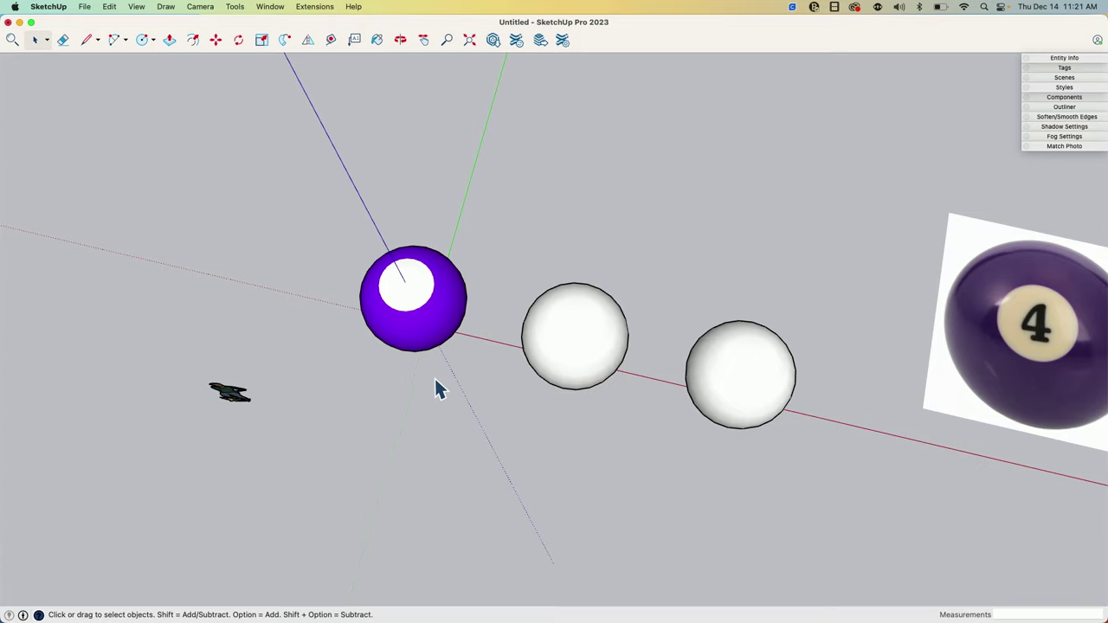
middle_drag(437, 388, 376, 321)
scroll(386, 317, up, 6)
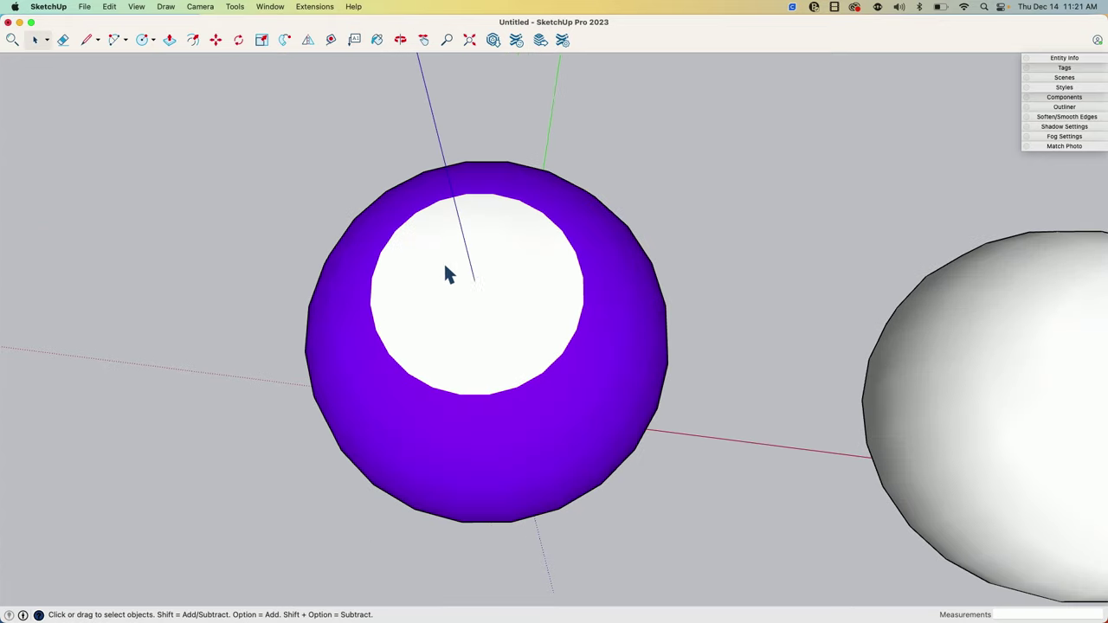
middle_drag(445, 274, 472, 341)
scroll(437, 275, down, 3)
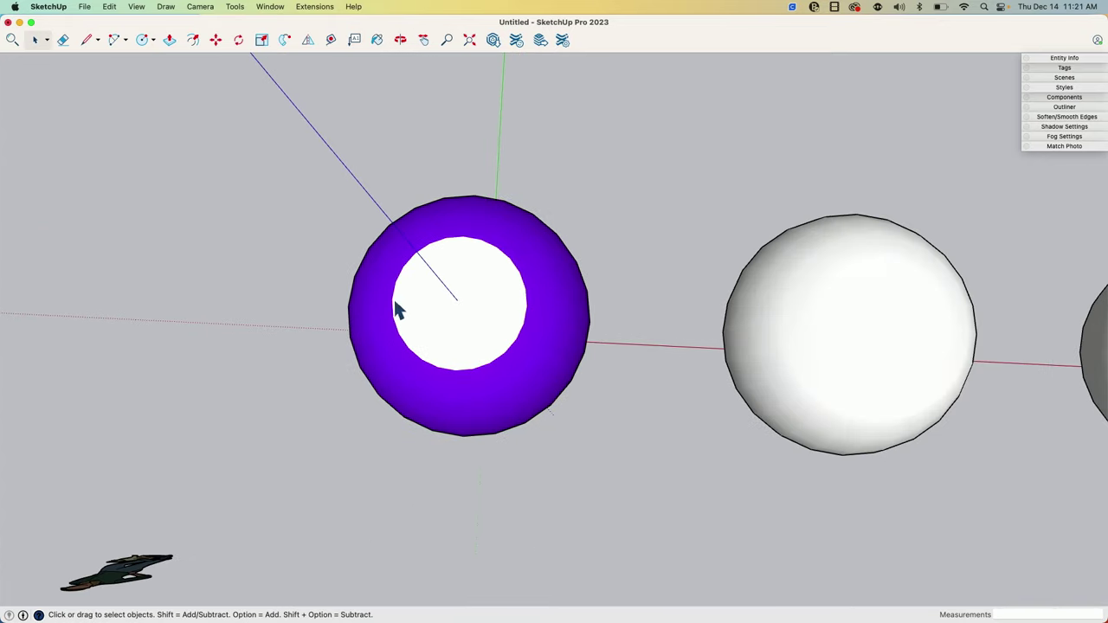
Step: Place the 3D text "4" in Times New Roman Bold, 10" high, filled and extruded 1", on the ground in front of the first sphere
click(234, 6)
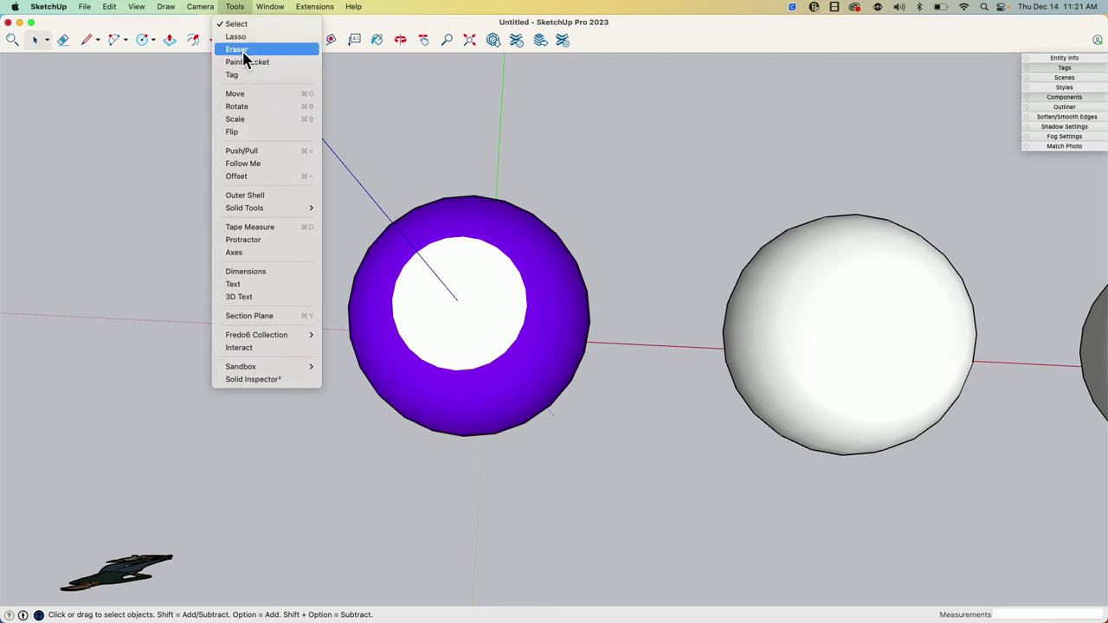
click(251, 298)
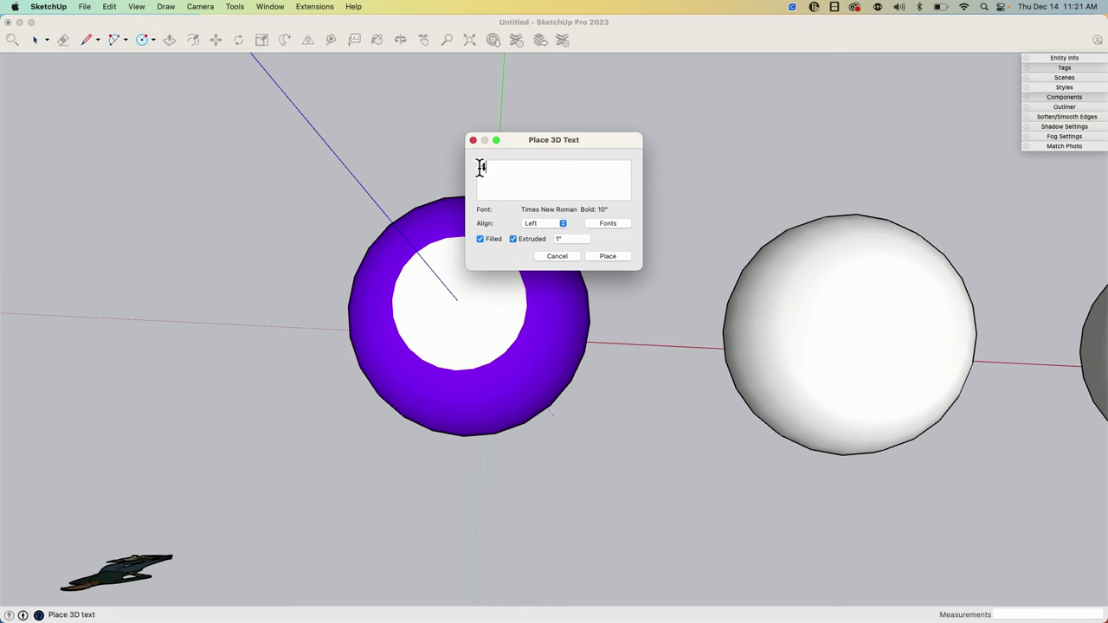
click(607, 256)
click(362, 509)
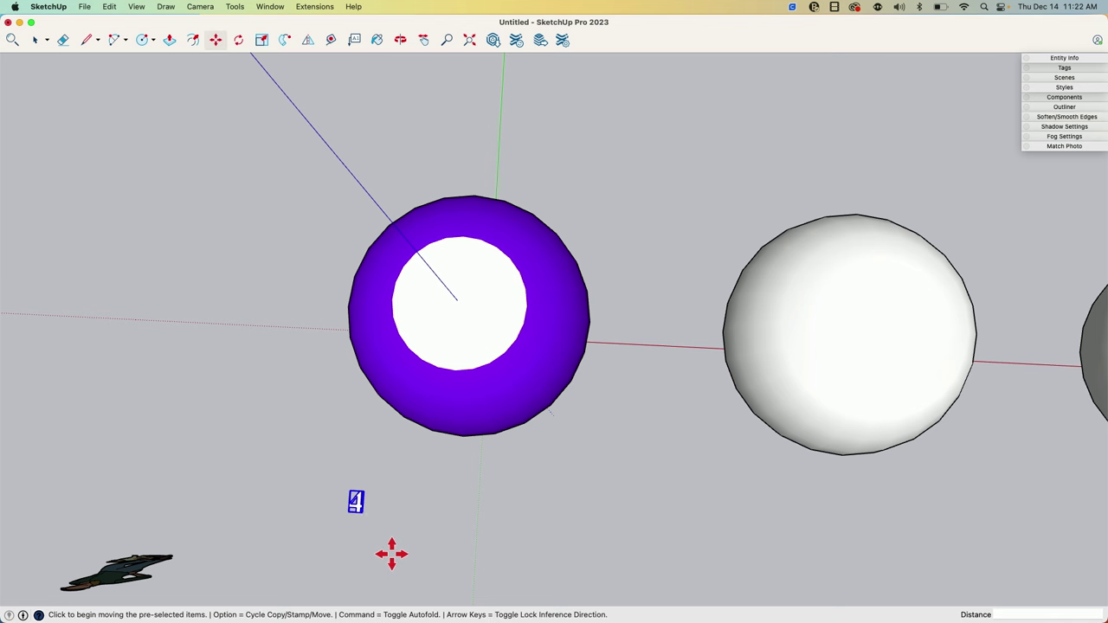
Step: Stretch the 3D text "4" vertically by a factor of about 23.77, then scale it up uniformly by 4
middle_drag(333, 558, 271, 338)
scroll(311, 554, up, 3)
middle_drag(316, 584, 280, 472)
key(s)
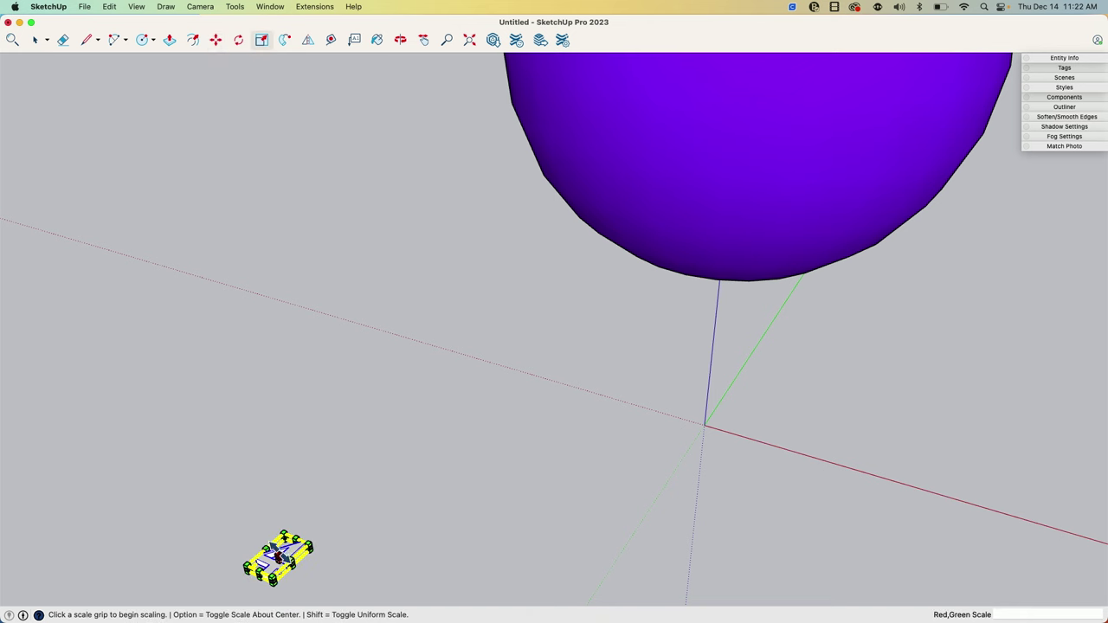
click(290, 554)
click(307, 547)
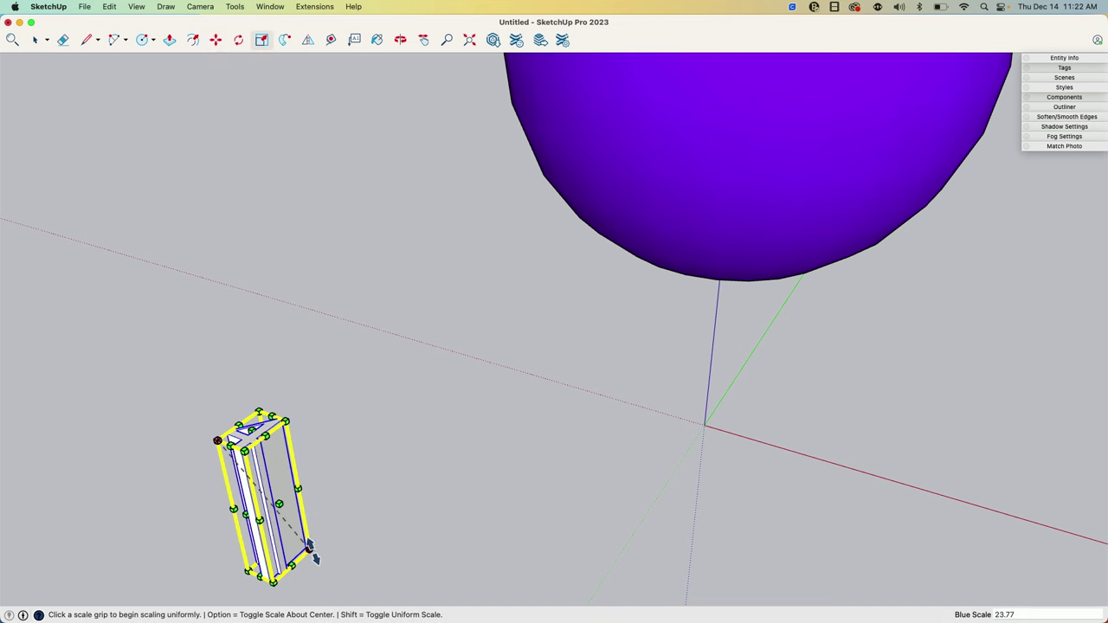
click(298, 489)
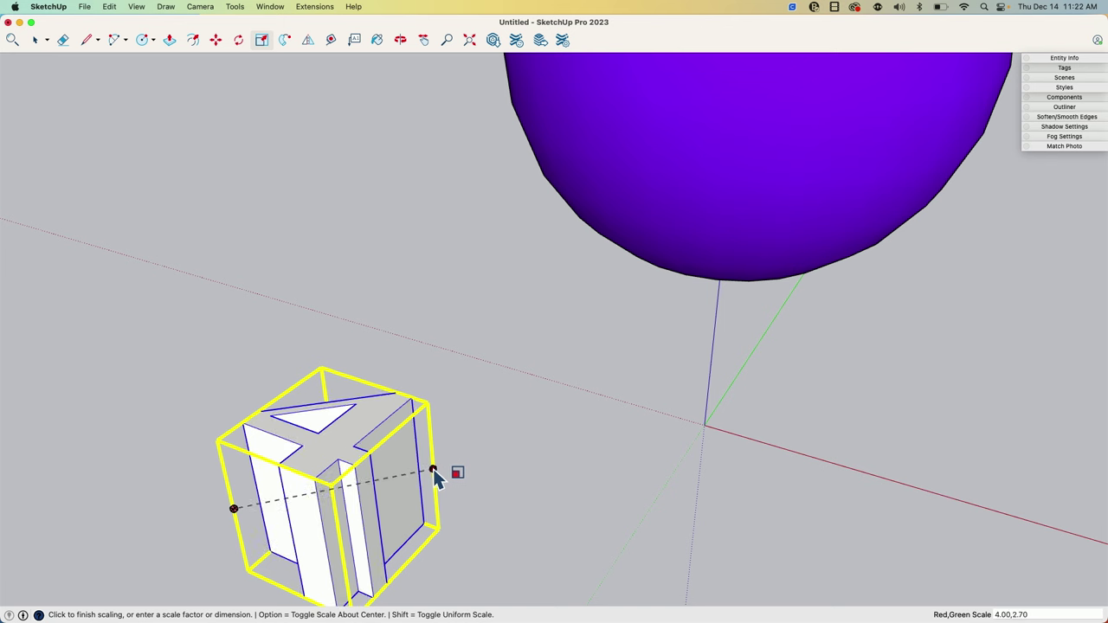
key(shift)
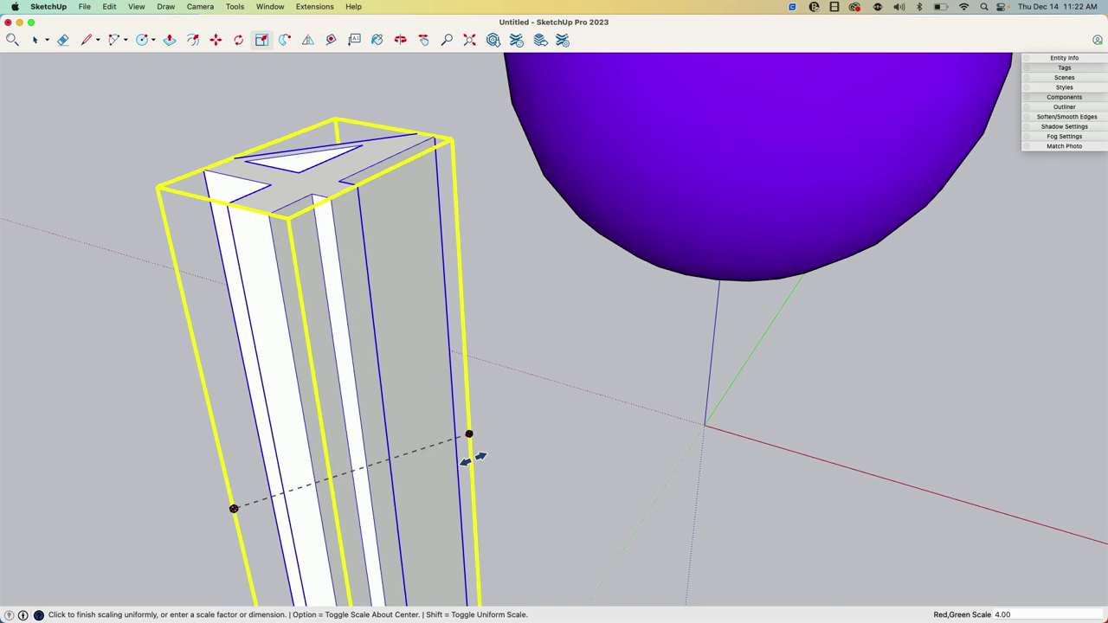
click(474, 459)
scroll(484, 478, down, 5)
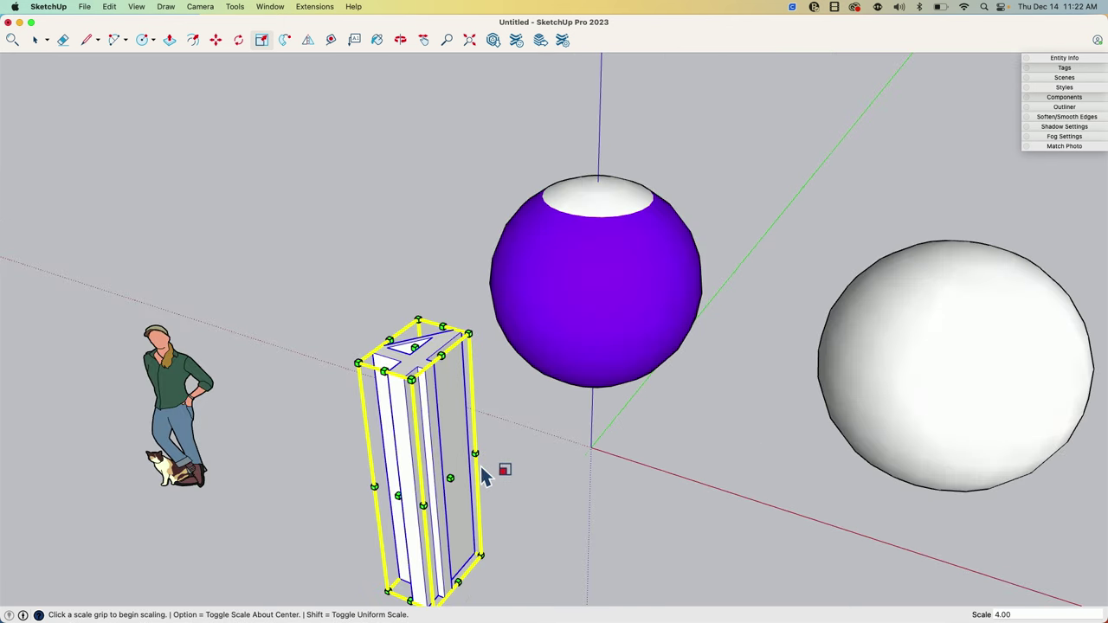
Step: Reduce the height of the stretched 4, then shrink it uniformly by a factor of about 0.64
click(413, 346)
click(422, 470)
middle_drag(422, 470, 366, 391)
key(s)
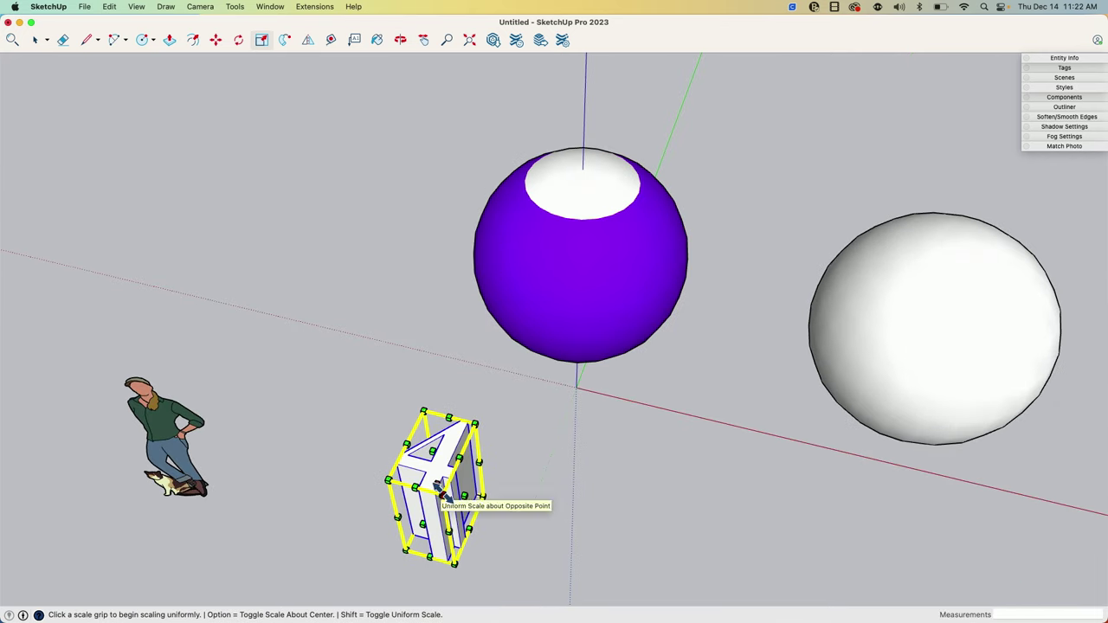
click(439, 498)
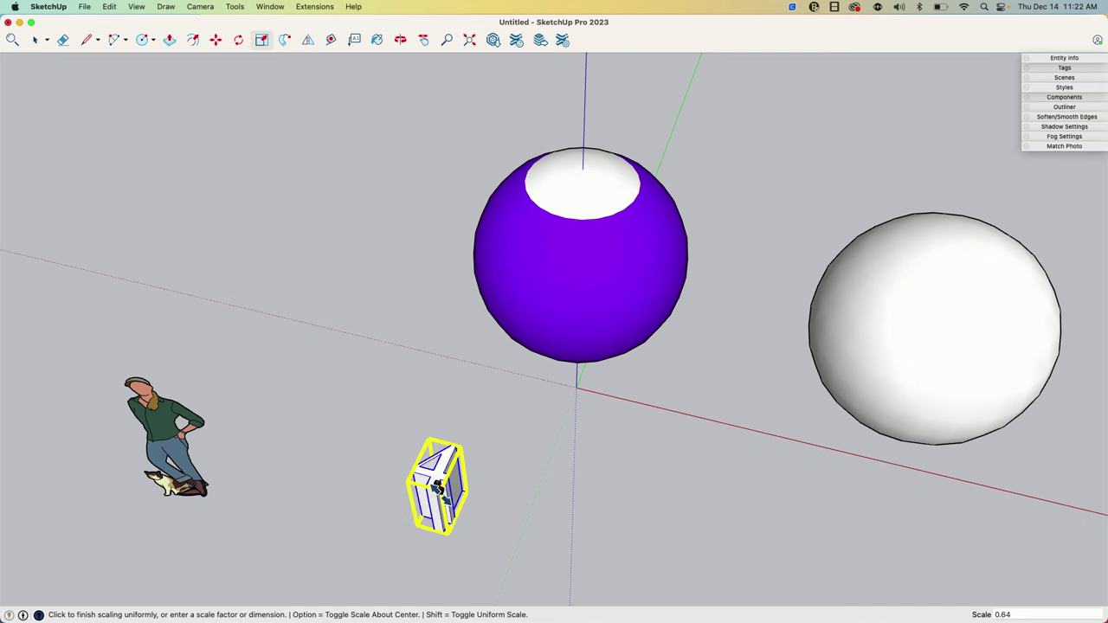
click(446, 507)
Step: Move the 4 onto the first sphere's white top cap and centre it so it passes through the cap's surface
scroll(435, 554, up, 3)
key(m)
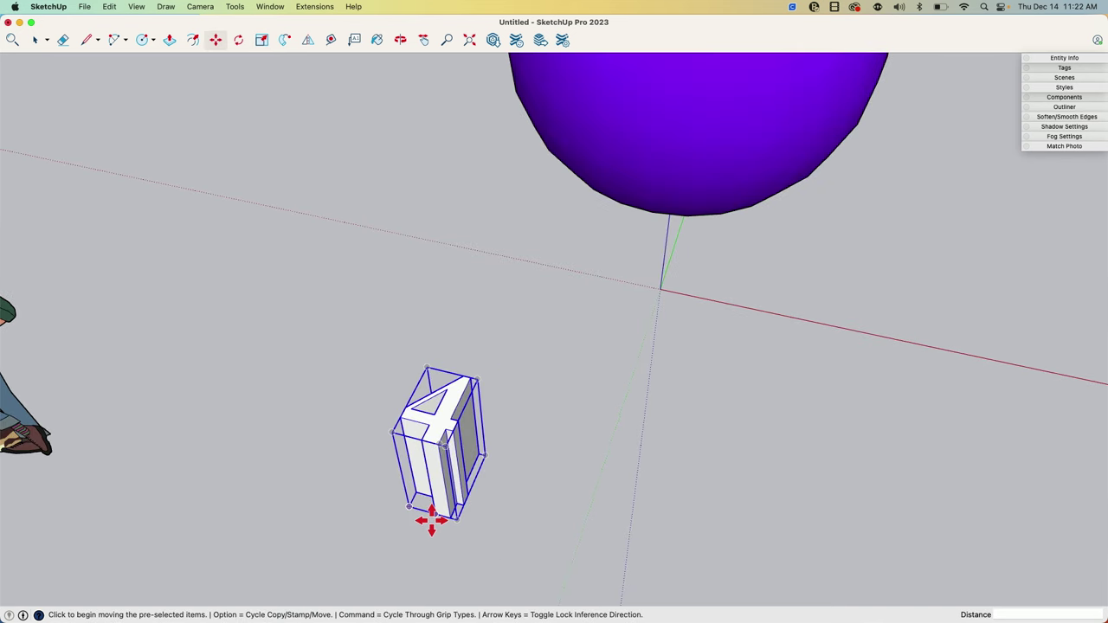
scroll(427, 519, up, 3)
click(427, 465)
scroll(403, 519, down, 5)
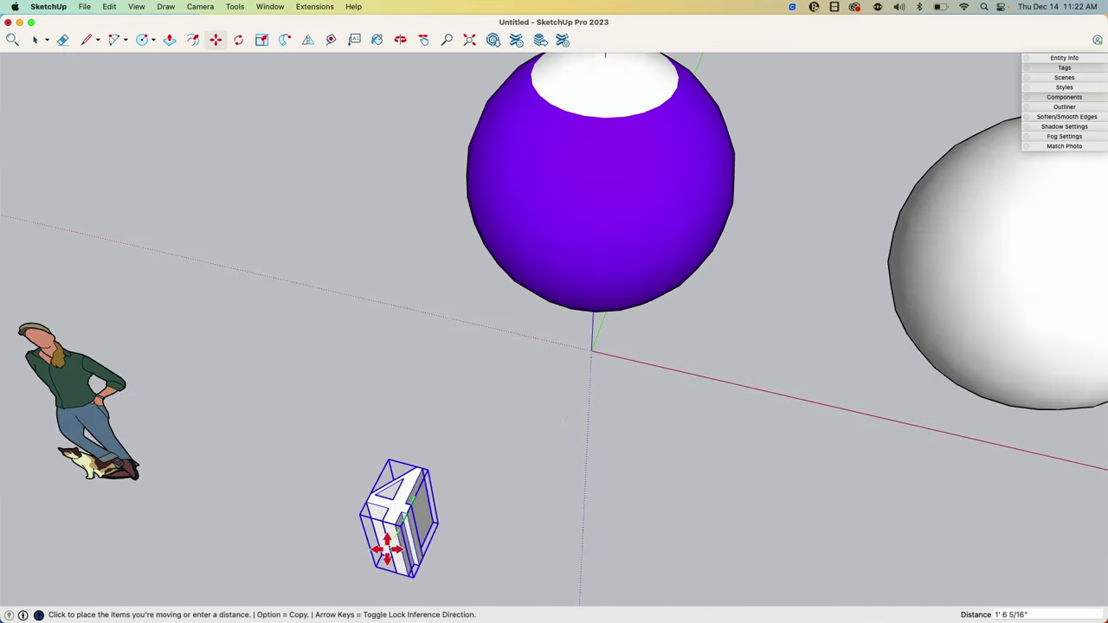
click(507, 227)
middle_drag(508, 227, 691, 313)
click(532, 246)
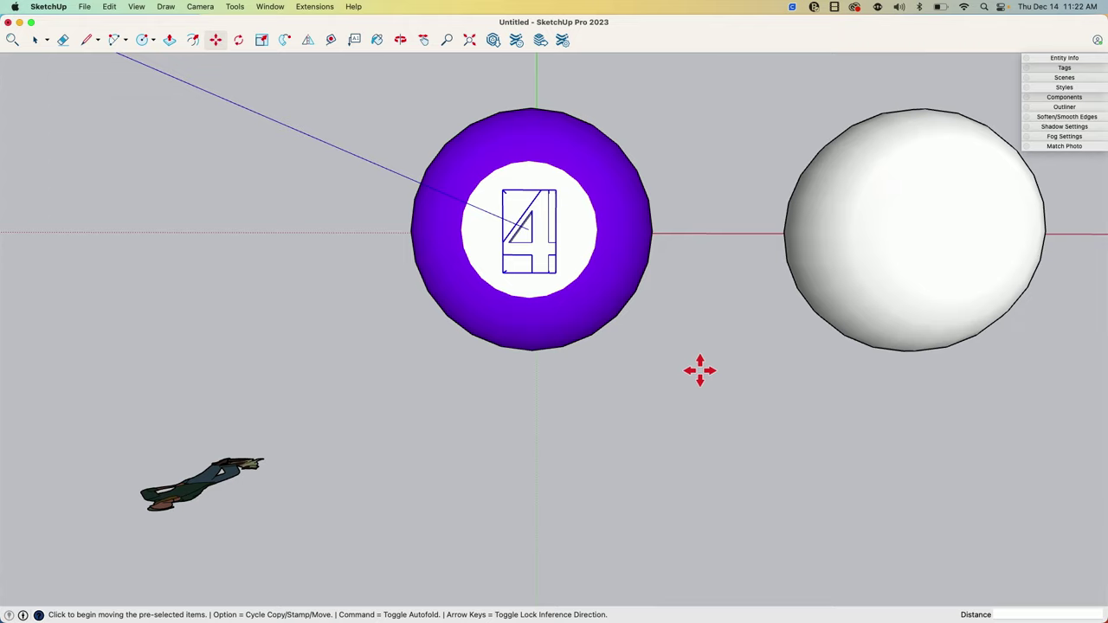
Step: Select the first sphere's white top cap and intersect its faces with the model
middle_drag(692, 411, 511, 257)
middle_drag(648, 477, 616, 490)
key(space)
click(588, 232)
scroll(585, 231, up, 4)
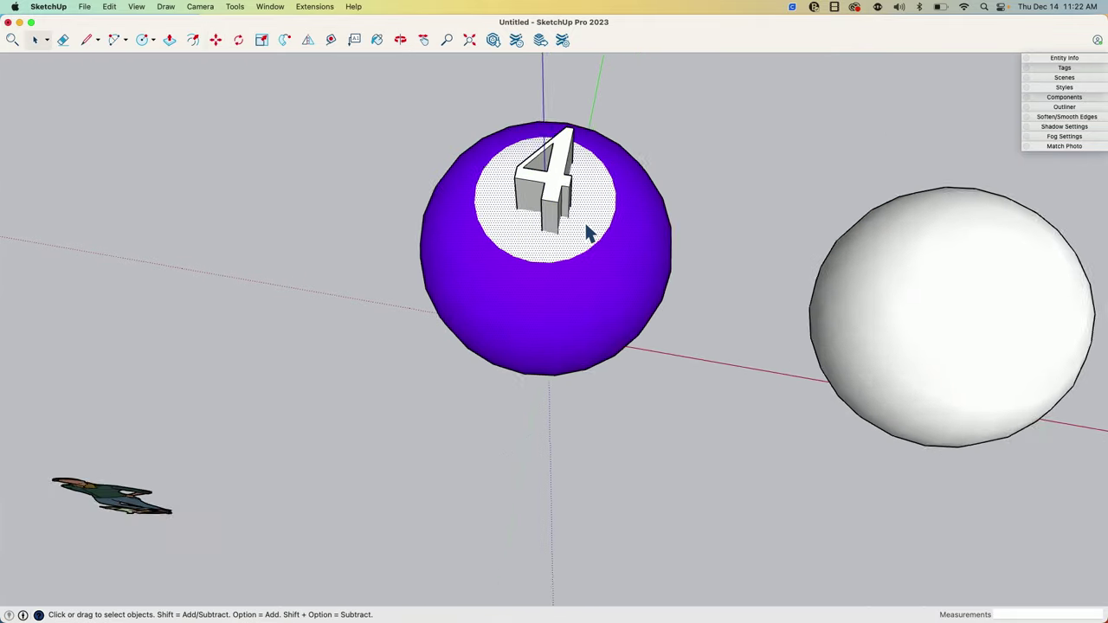
right_click(568, 200)
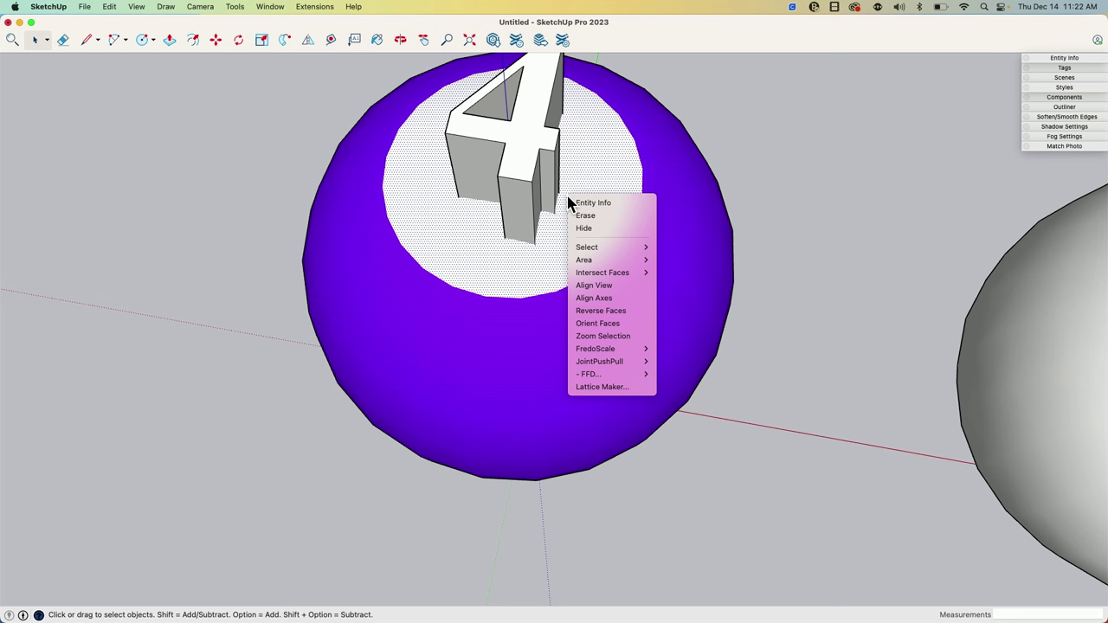
mouse_move(611, 273)
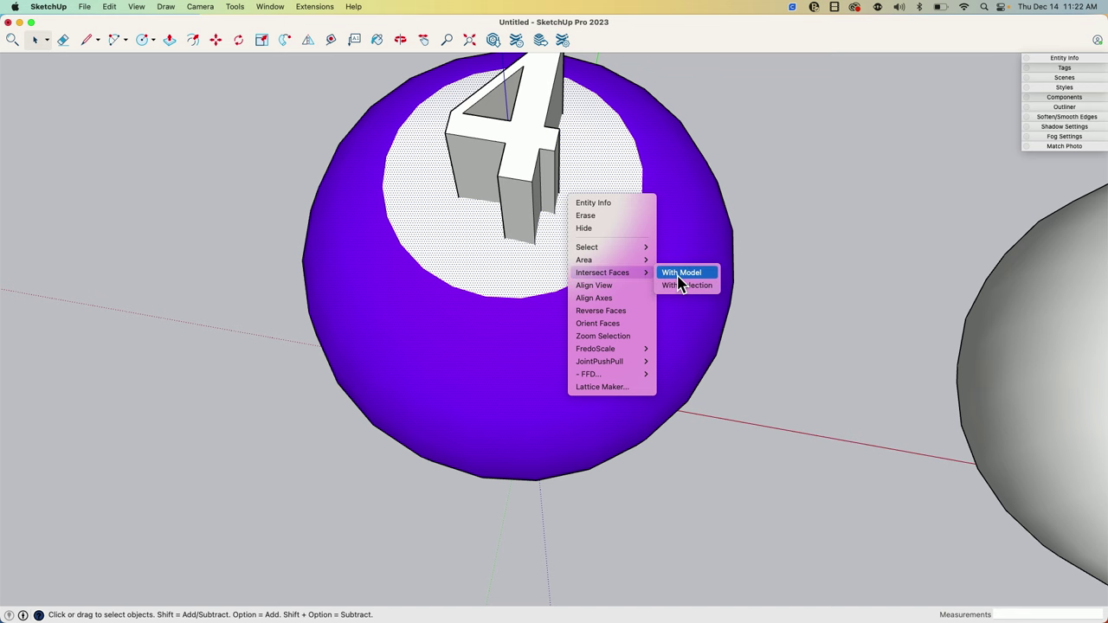
click(681, 273)
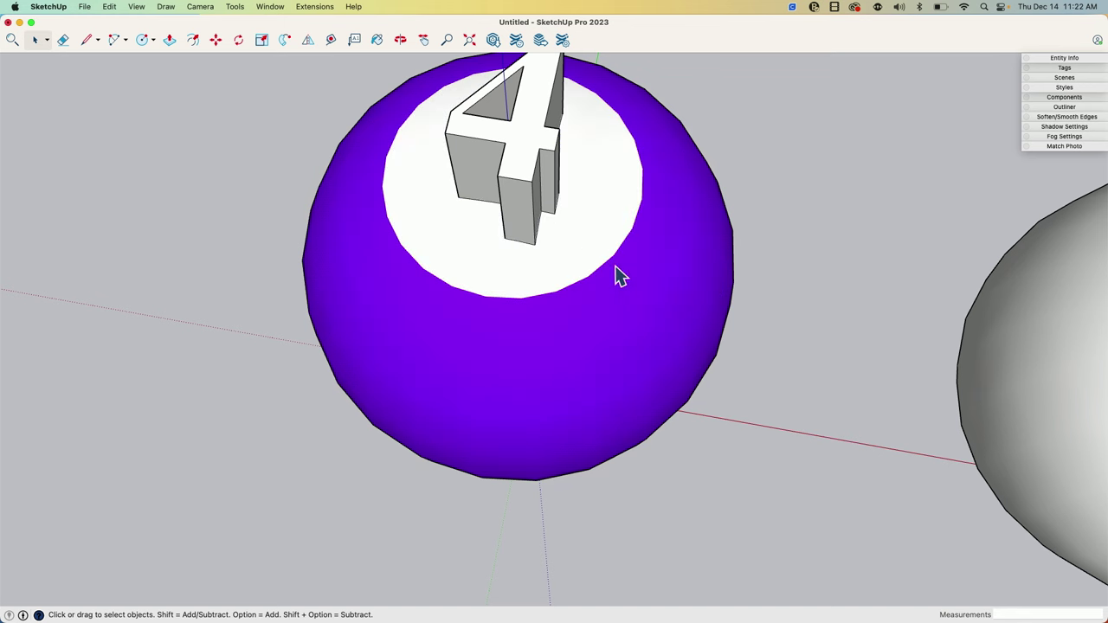
Step: Move the 3D text 4 straight down through the first sphere until it is clear of the top cap
click(513, 195)
key(m)
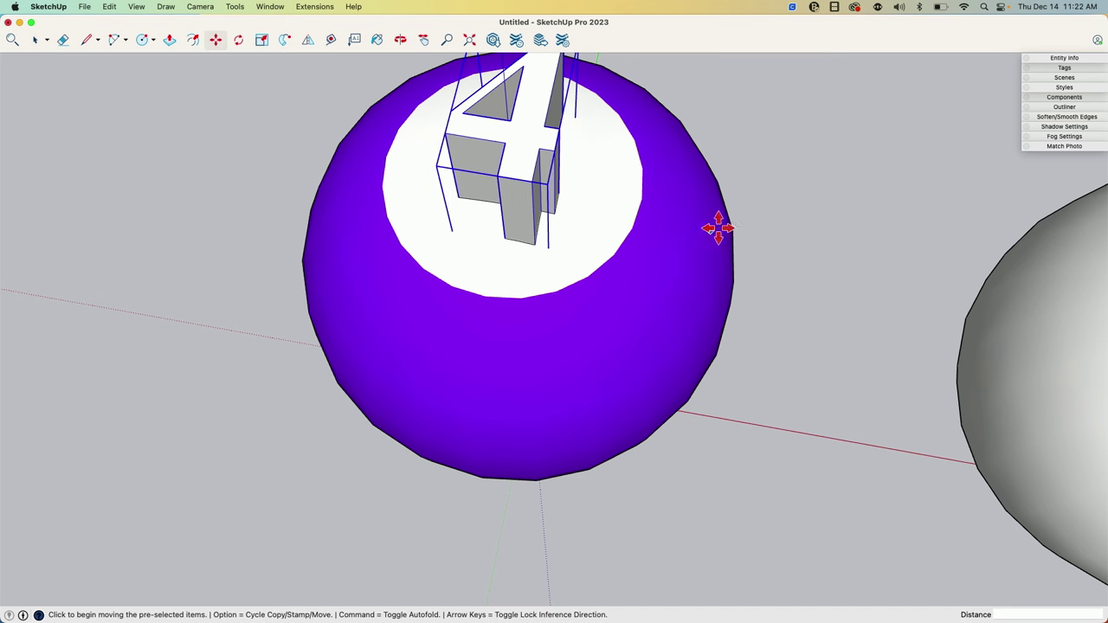
click(766, 145)
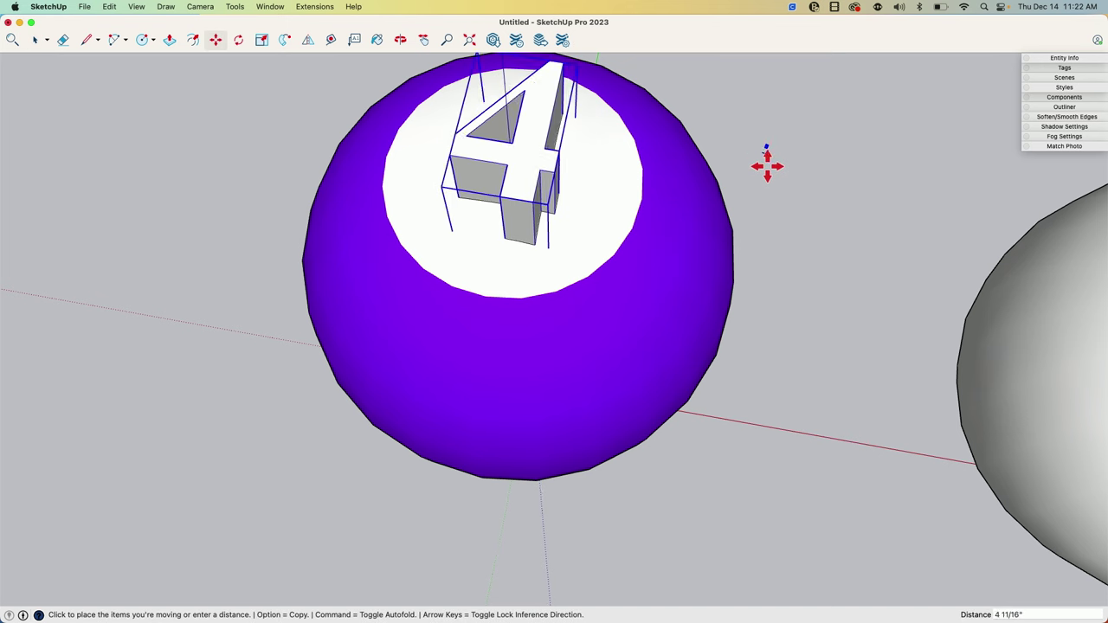
click(783, 302)
Step: Paint the 4-shaped face on the first sphere's top cap with the Licorice colour
middle_drag(721, 583, 703, 521)
key(b)
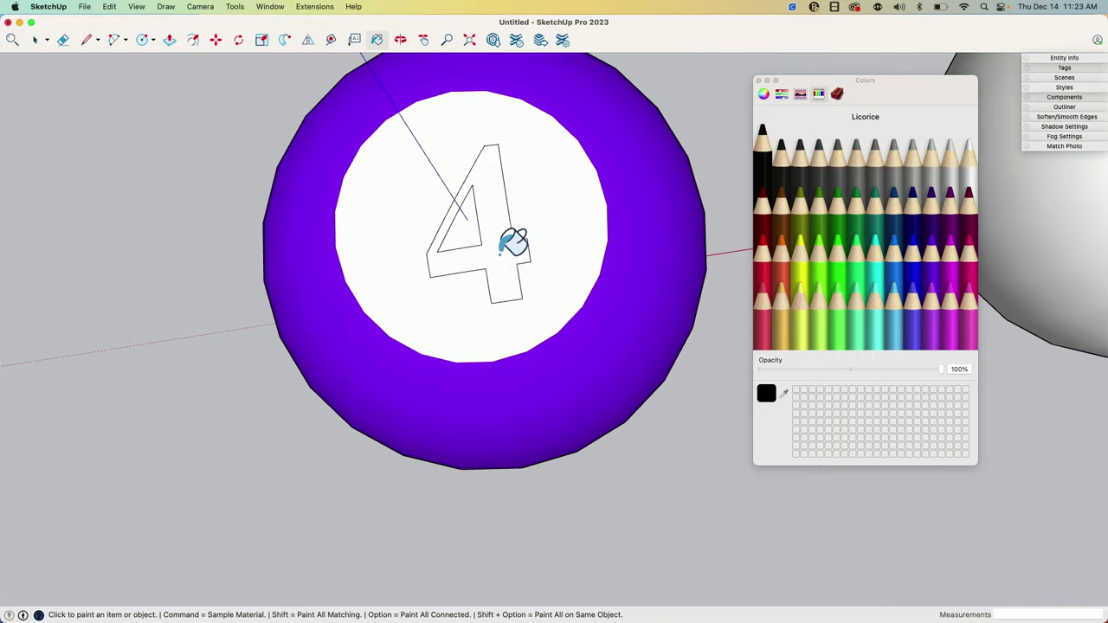
click(506, 246)
Step: Examine the first sphere from below, checking the 3D text's orientation and placement on the white bottom cap
scroll(405, 316, down, 3)
mouse_move(403, 321)
middle_down()
mouse_move(517, 472)
mouse_move(507, 507)
mouse_move(435, 228)
mouse_move(451, 493)
mouse_move(383, 210)
mouse_move(389, 194)
middle_up()
mouse_move(504, 372)
middle_down()
mouse_move(611, 360)
mouse_move(584, 178)
mouse_move(598, 251)
mouse_move(614, 238)
mouse_move(294, 297)
mouse_move(811, 302)
mouse_move(698, 408)
middle_up()
middle_drag(504, 400, 784, 400)
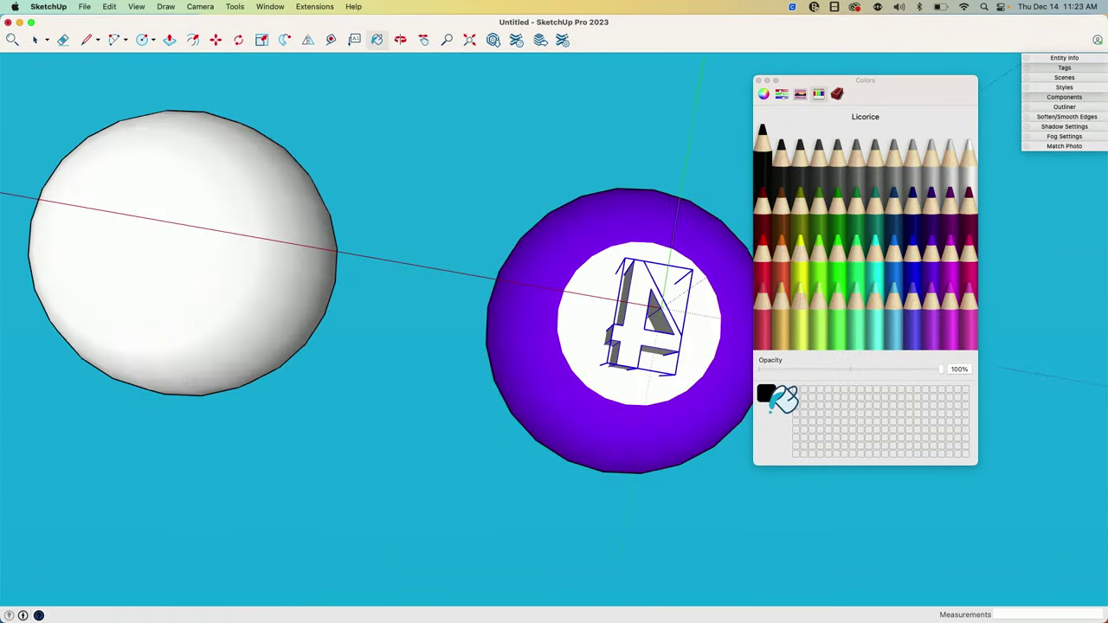
scroll(251, 290, up, 3)
scroll(267, 298, down, 3)
scroll(559, 321, up, 4)
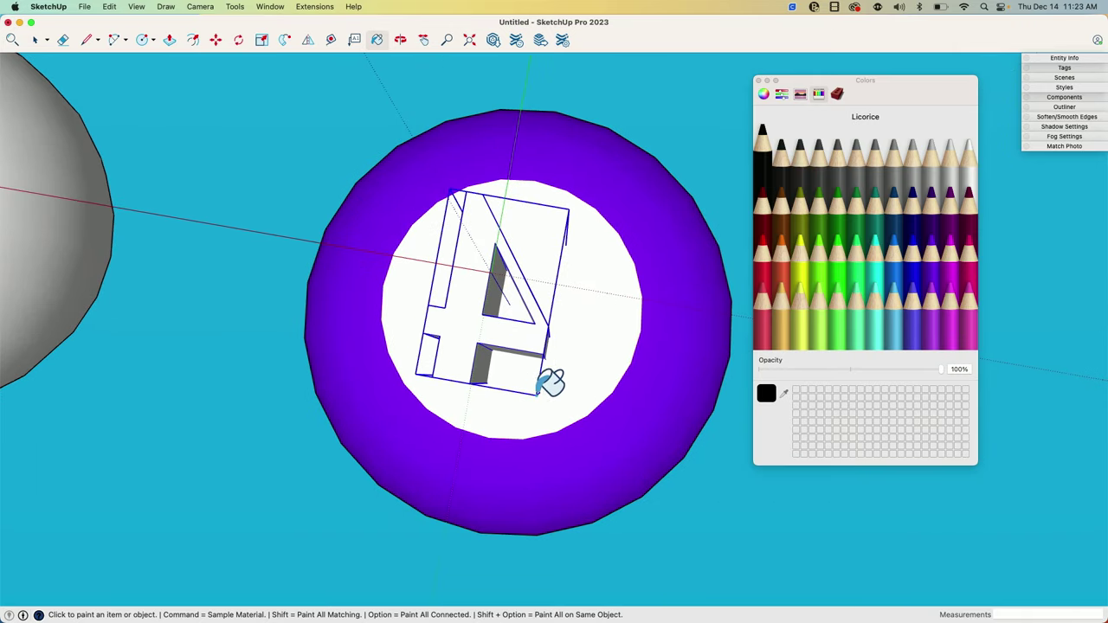
scroll(550, 381, down, 3)
middle_drag(692, 522, 337, 297)
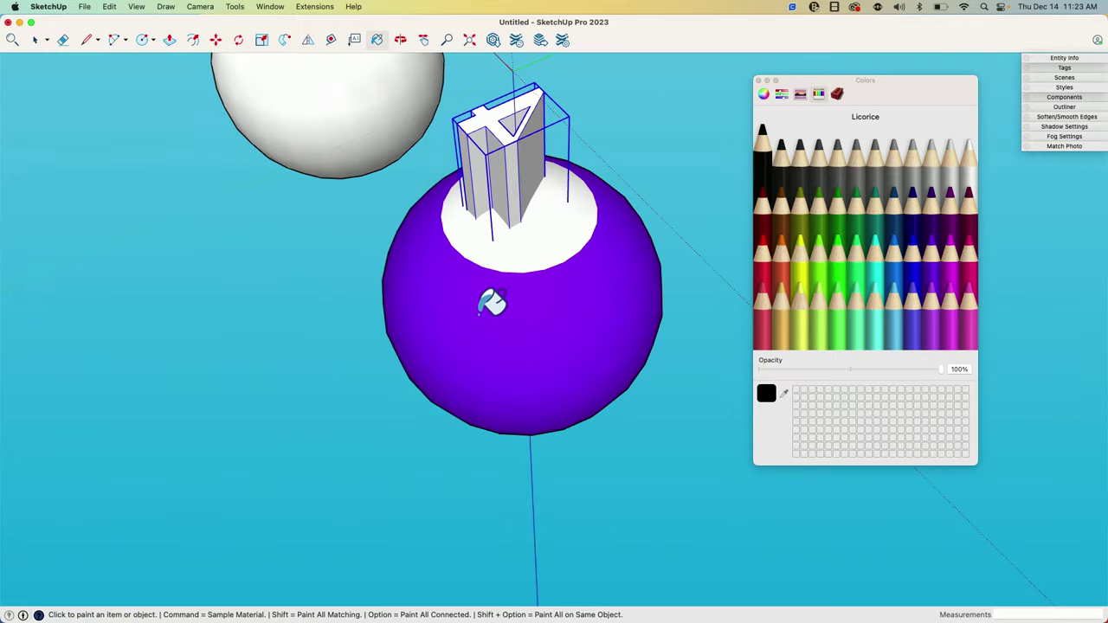
scroll(482, 293, down, 2)
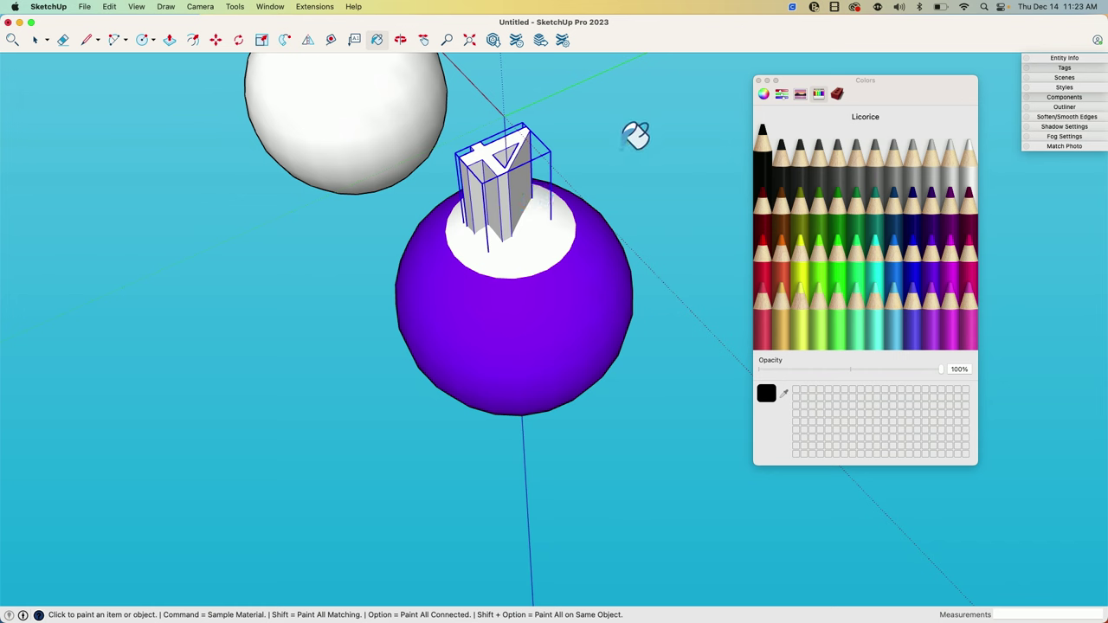
Step: Flip the 3D text 4 by rotating it with the Move tool's side rotation grip so it reads correctly from below
key(space)
key(m)
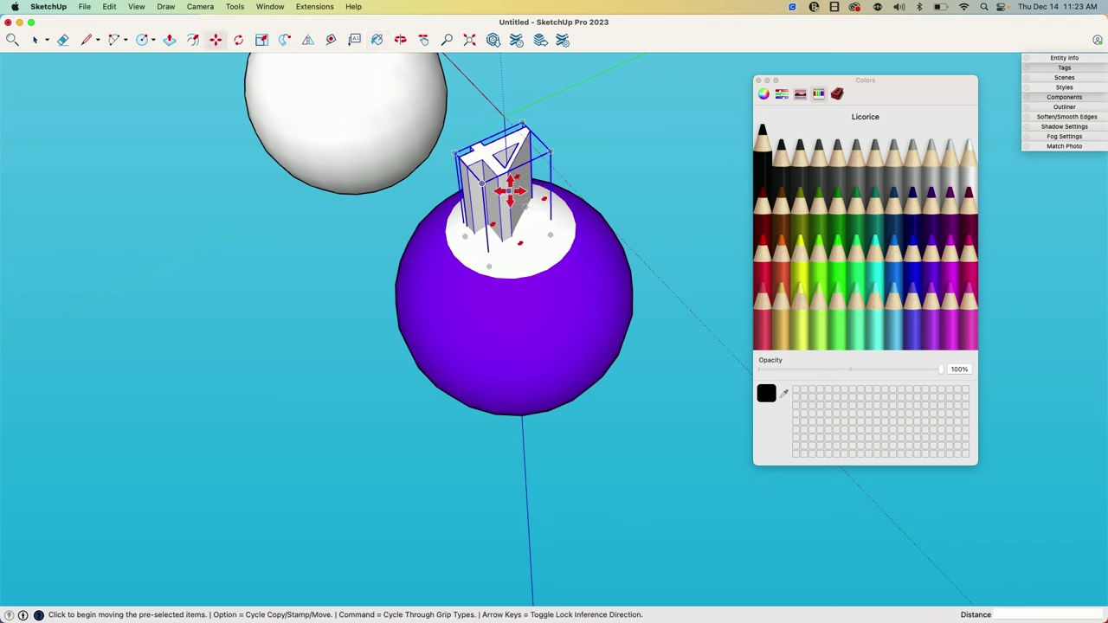
key(q)
click(514, 182)
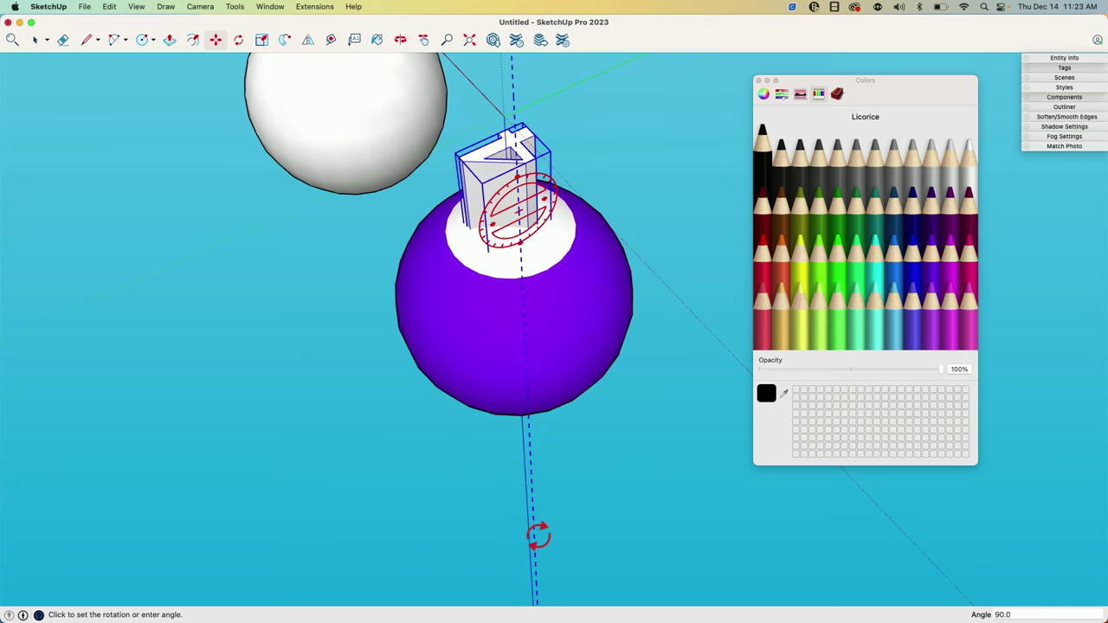
click(531, 537)
key(m)
Step: Select the first sphere's white bottom cap and intersect its faces with the model
middle_drag(607, 311, 205, 439)
middle_drag(456, 459, 432, 412)
key(space)
click(549, 296)
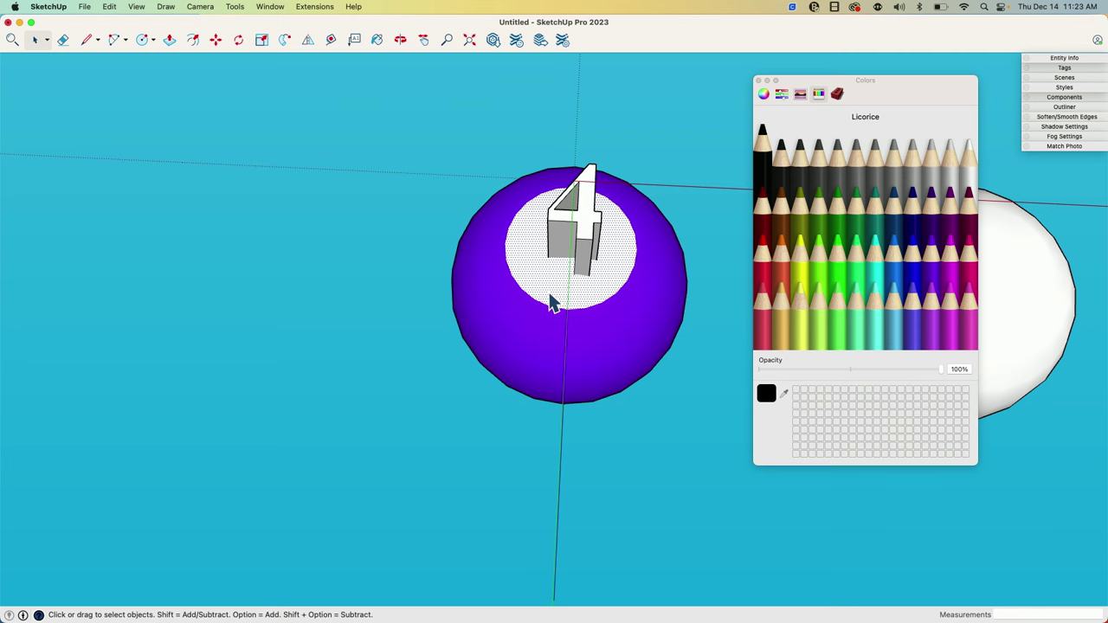
right_click(549, 293)
mouse_move(619, 367)
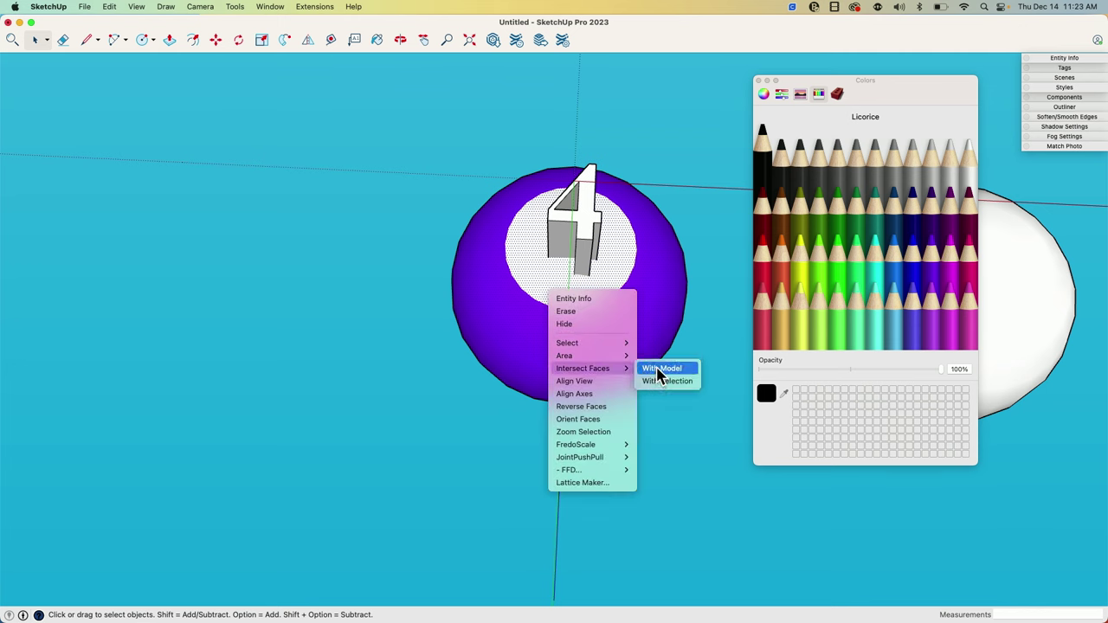
click(659, 368)
Step: Erase the 3D text 4 and paint the 4-shaped face left on the bottom cap Licorice
key(e)
click(587, 234)
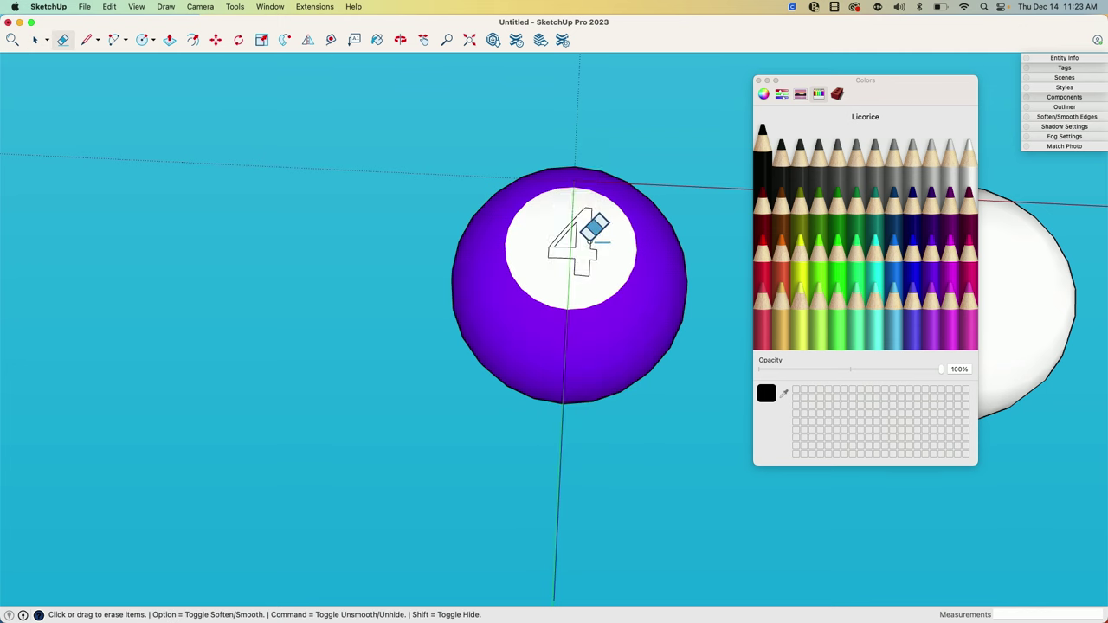
key(b)
click(587, 233)
Step: Return to a view of all three spheres from above and close the Colors window
mouse_move(626, 144)
middle_down()
mouse_move(507, 408)
mouse_move(459, 460)
mouse_move(292, 492)
mouse_move(289, 329)
mouse_move(445, 494)
mouse_move(315, 321)
mouse_move(611, 462)
middle_up()
scroll(354, 312, down, 2)
mouse_move(354, 312)
middle_down()
mouse_move(200, 470)
mouse_move(224, 457)
middle_up()
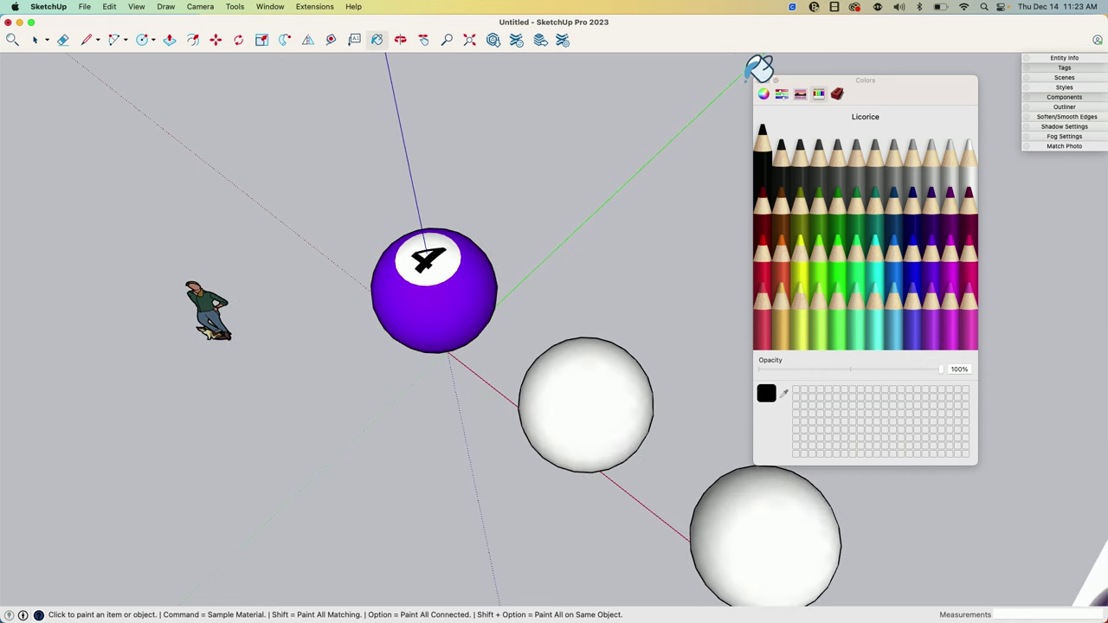
middle_drag(459, 400, 504, 403)
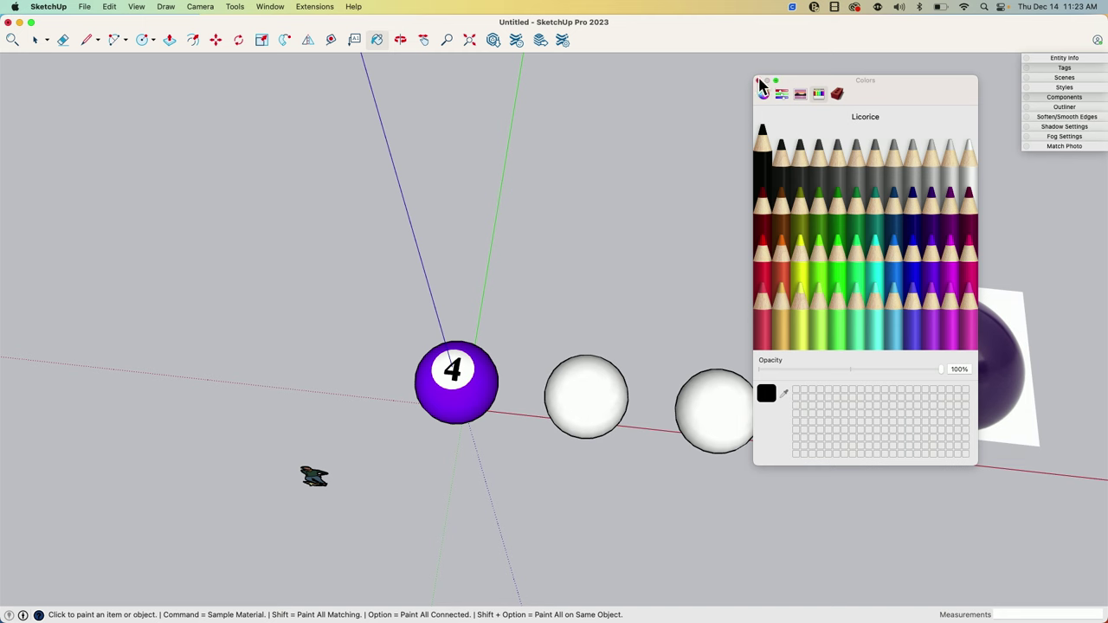
click(758, 80)
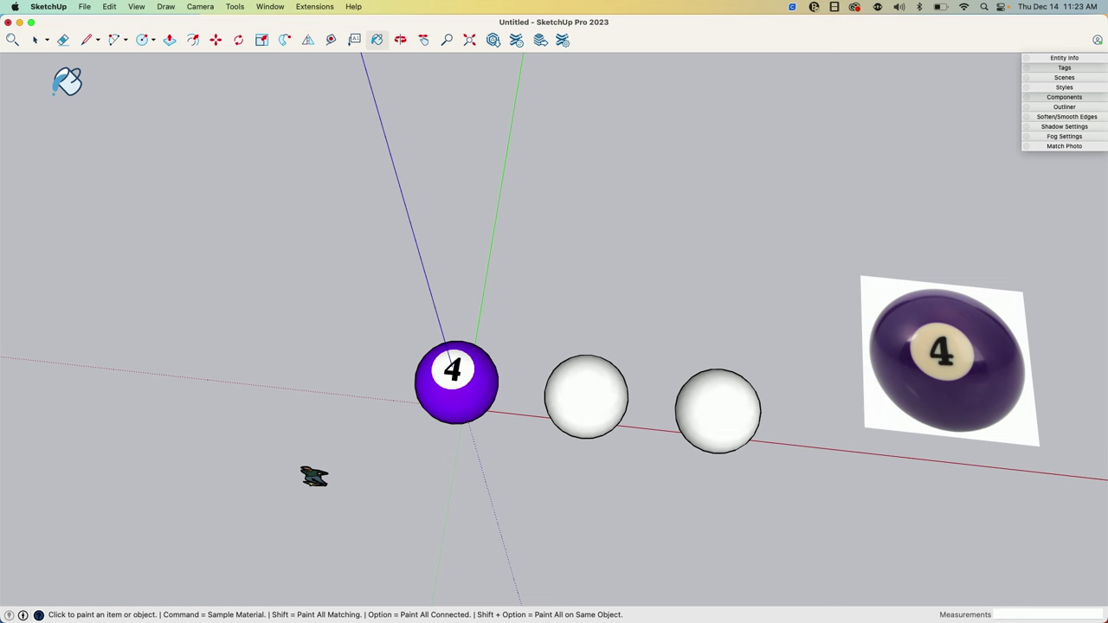
Step: Select the pool ball reference image and move it from the end of the row to the second sphere
key(space)
click(955, 363)
key(m)
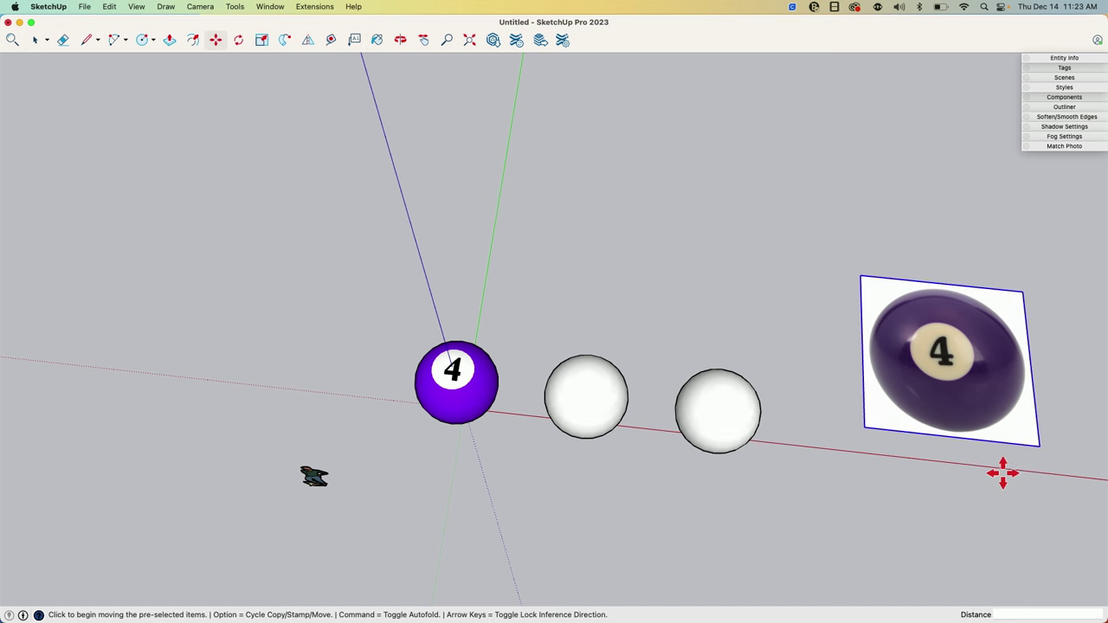
click(989, 489)
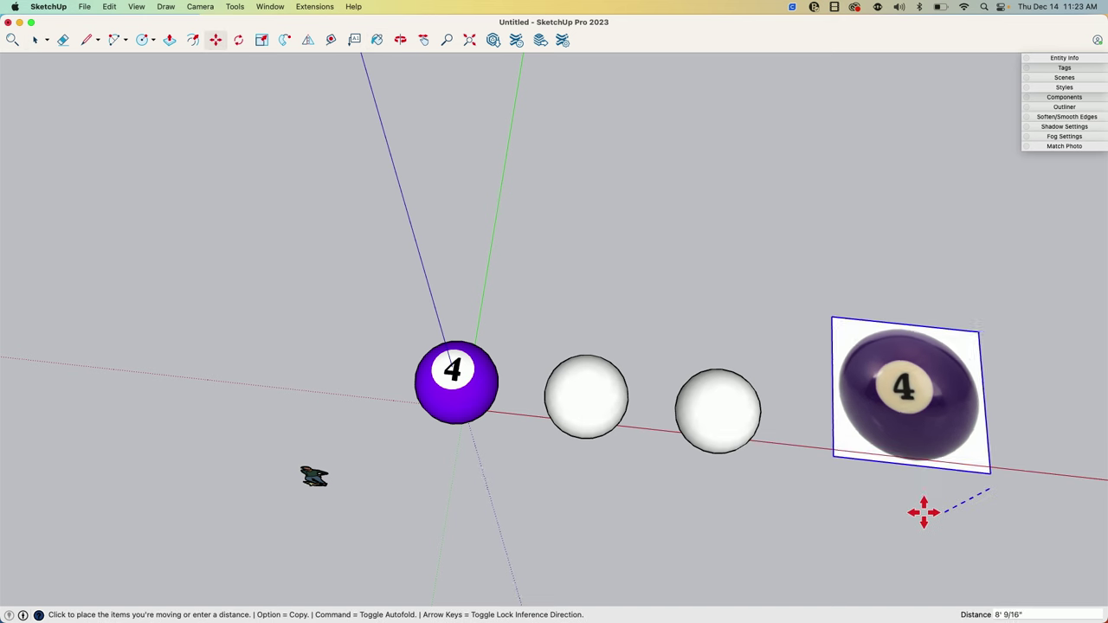
click(605, 555)
Step: Move the pool ball image by its edge midpoints along the ground axes to center it beneath the second sphere
middle_drag(605, 554, 626, 510)
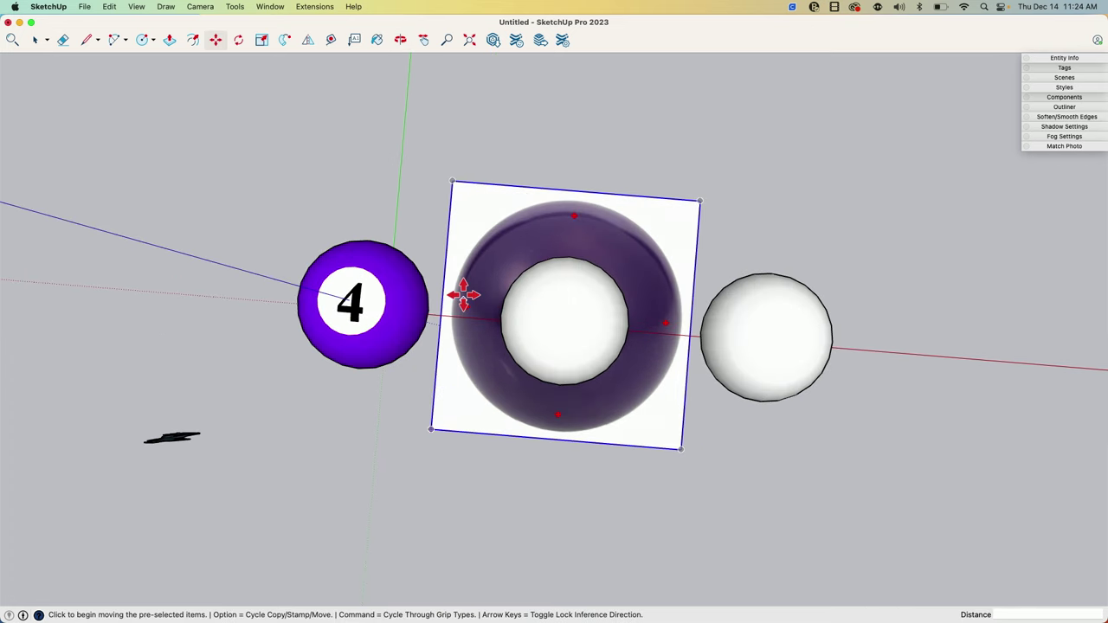
click(440, 307)
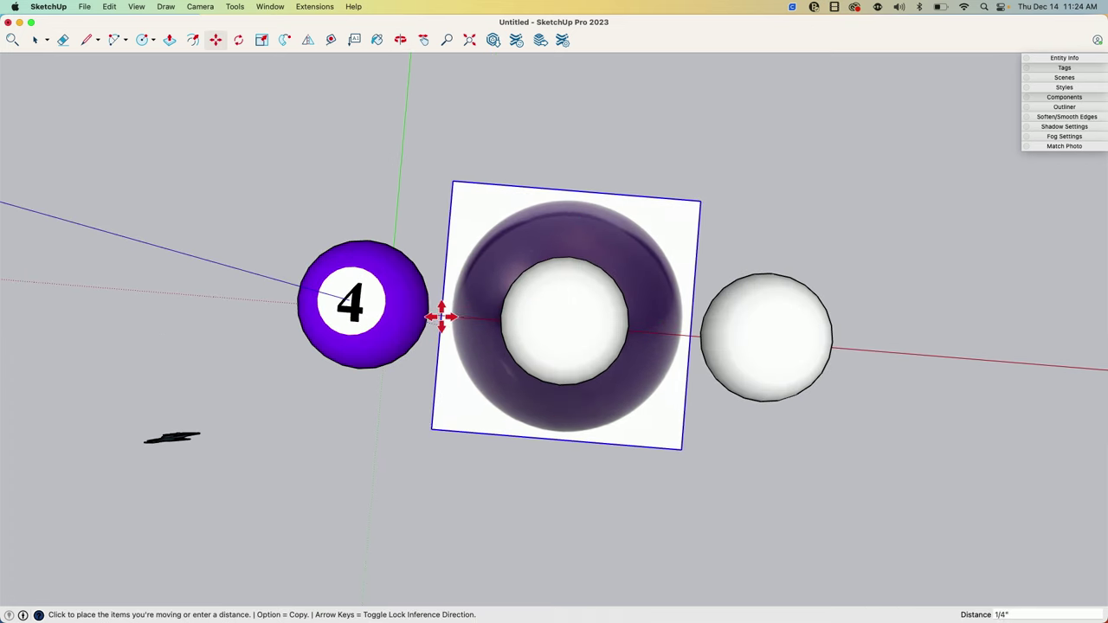
click(567, 318)
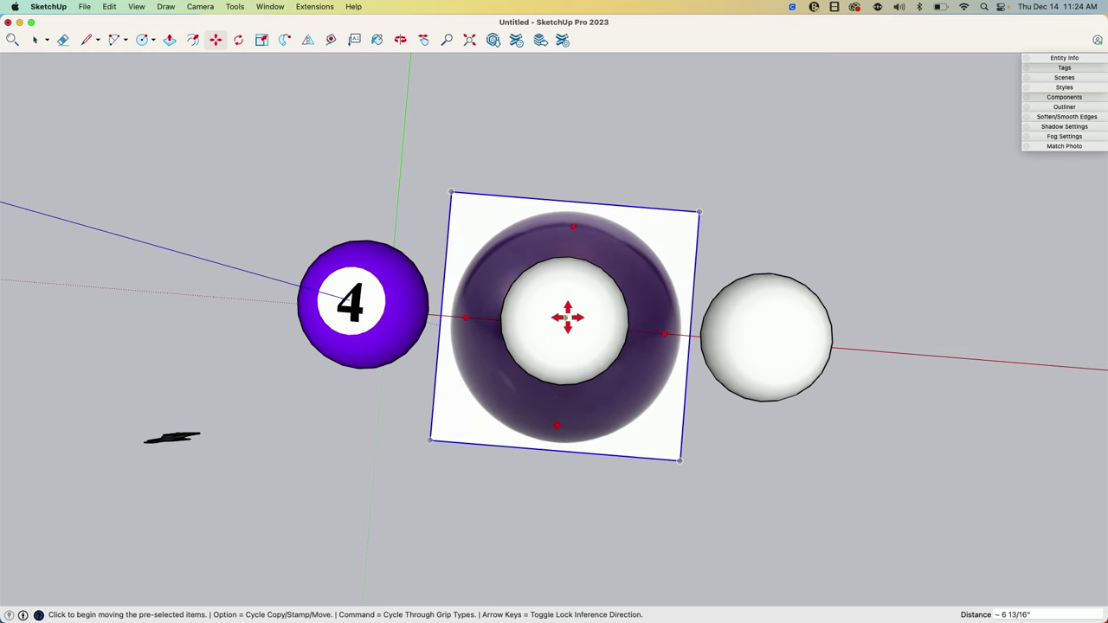
click(571, 201)
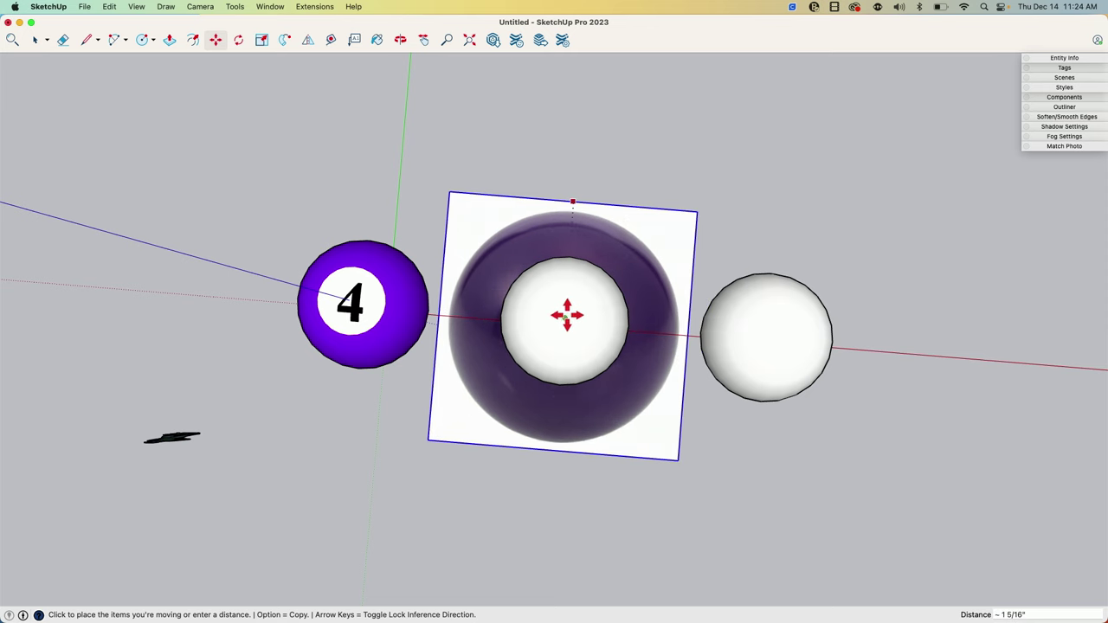
key(Right)
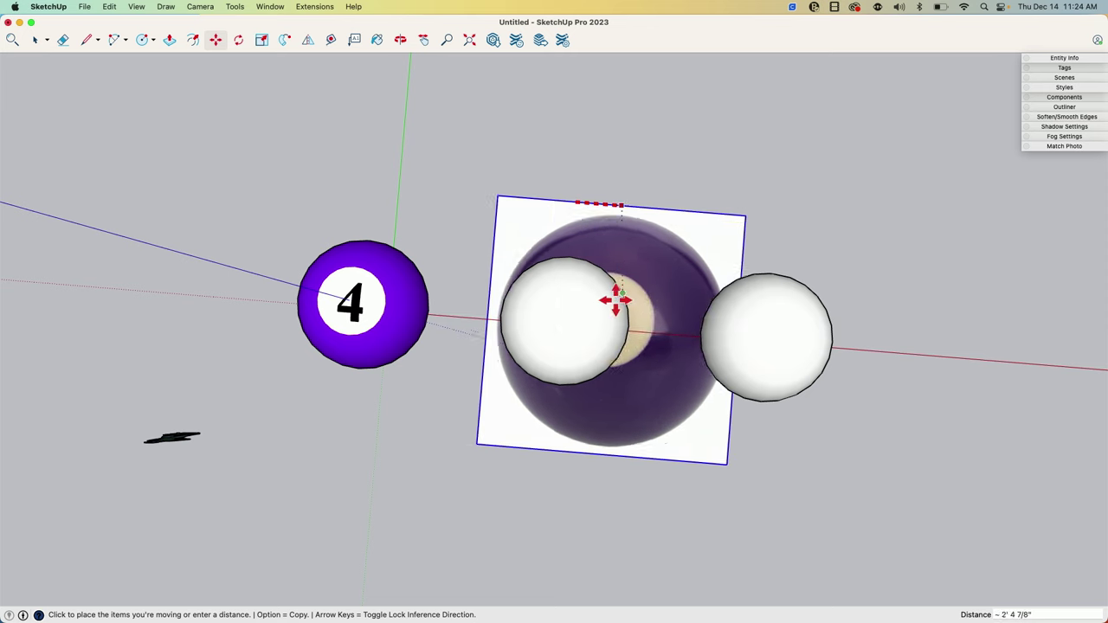
key(Right)
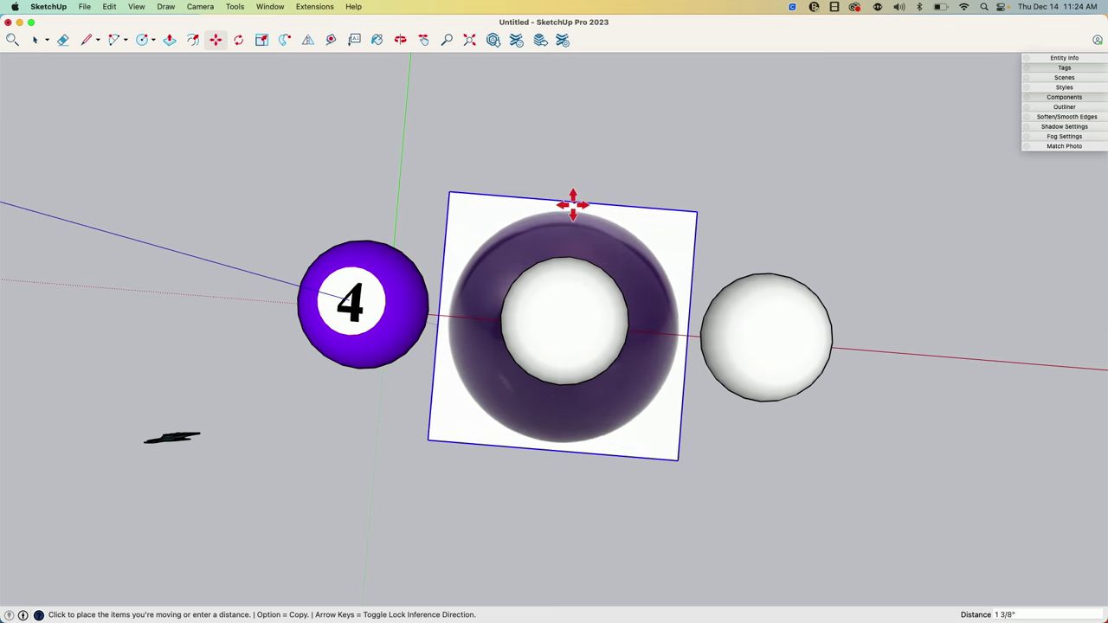
click(567, 318)
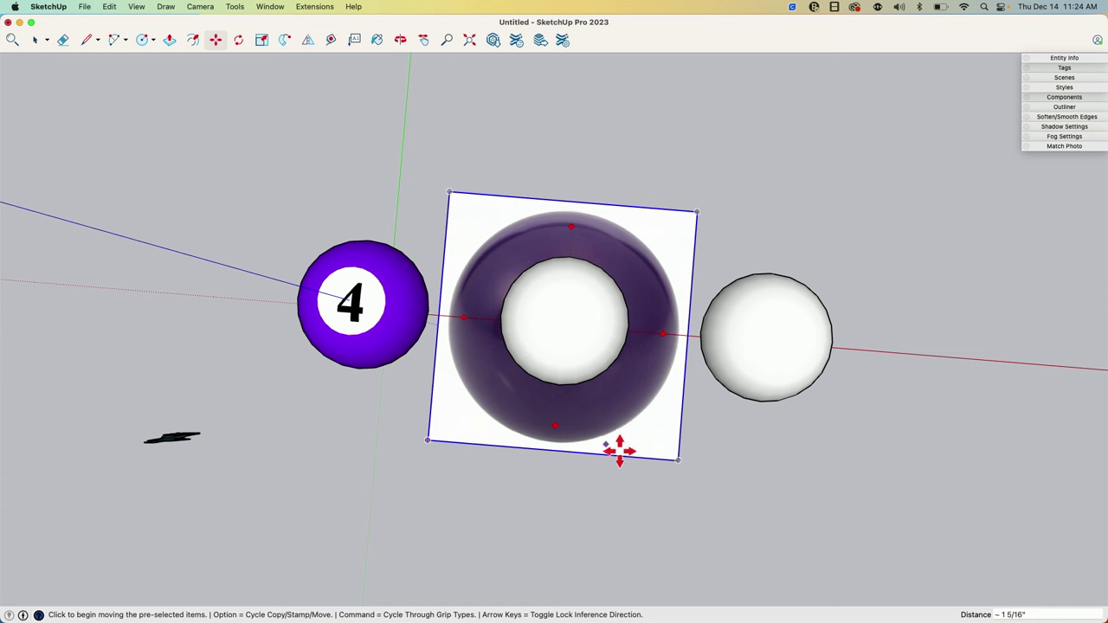
Step: Scale the pool ball image uniformly about its center by about 0.56 so the pictured ball just exceeds the second sphere's diameter
middle_drag(680, 457, 705, 406)
middle_drag(554, 299, 495, 346)
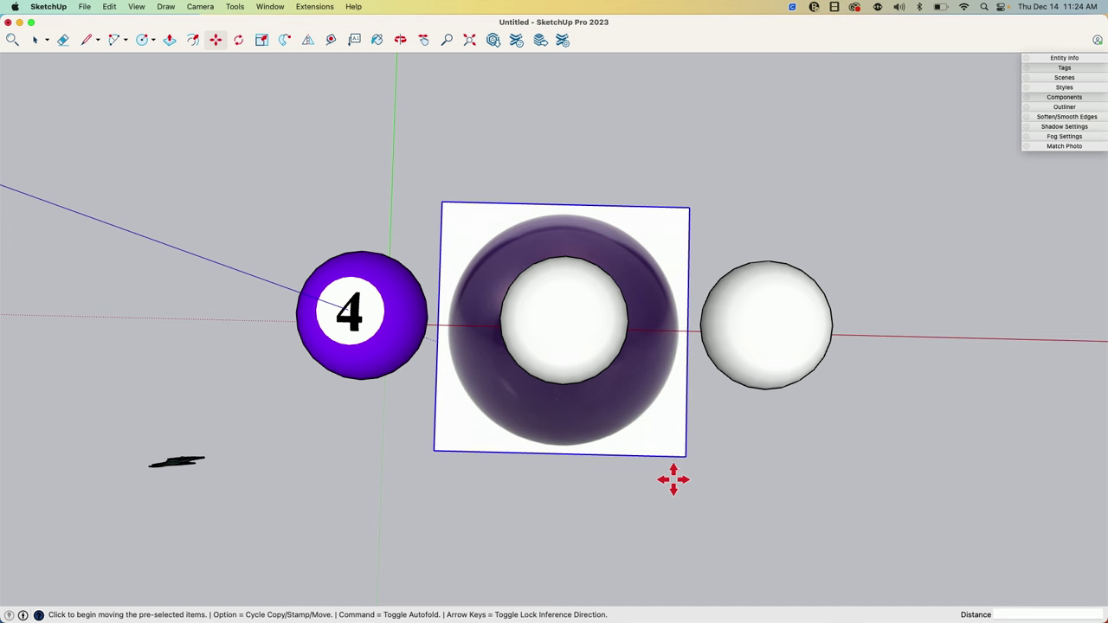
key(s)
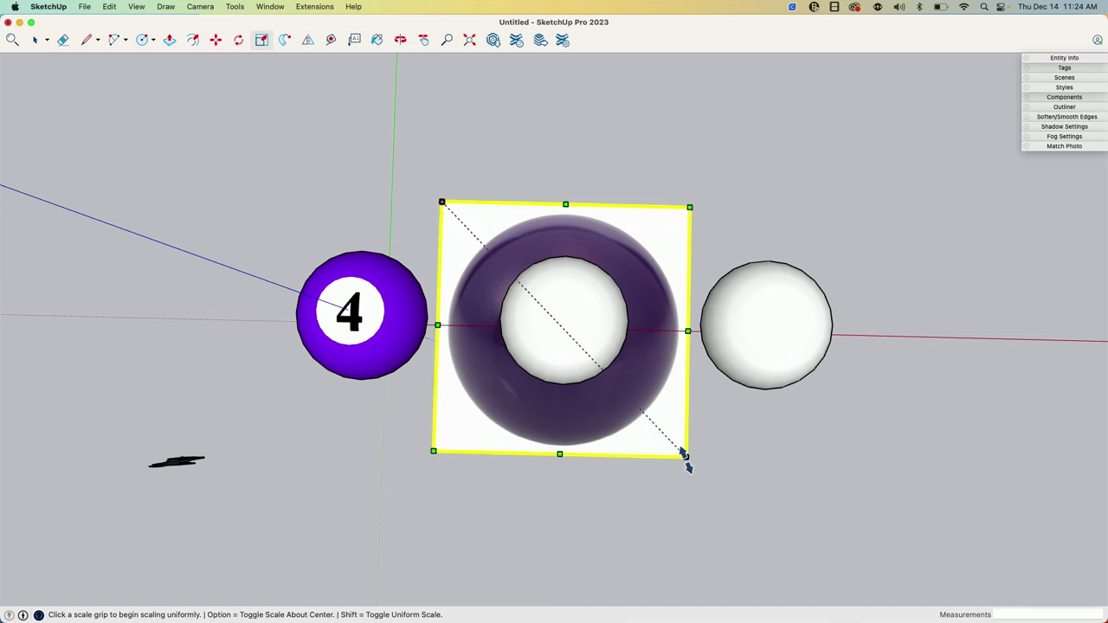
click(683, 454)
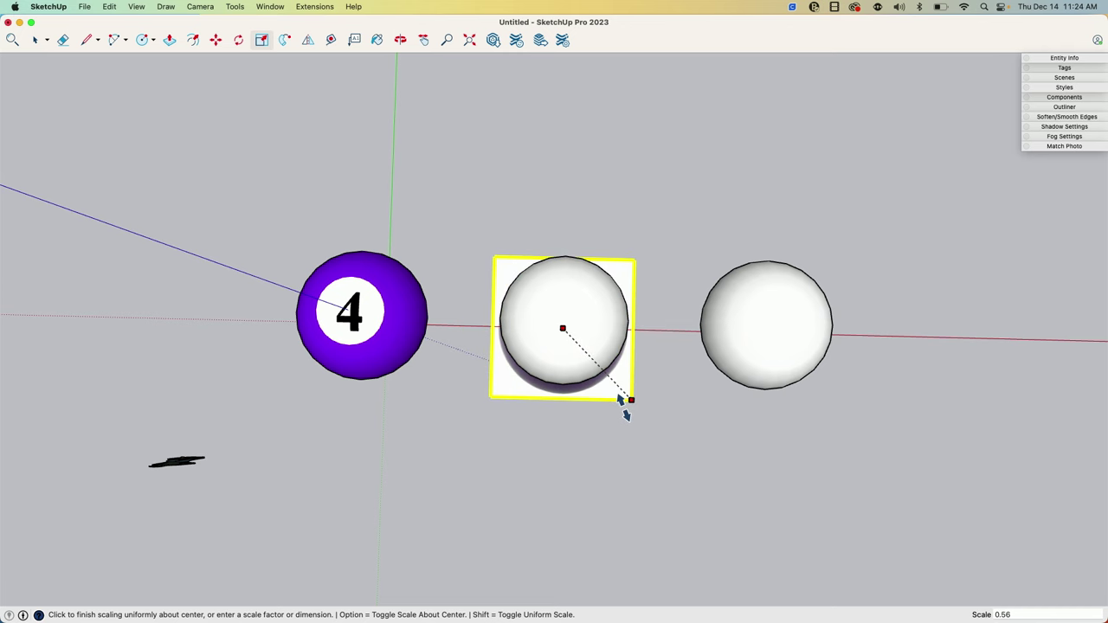
click(630, 394)
middle_drag(559, 517, 526, 443)
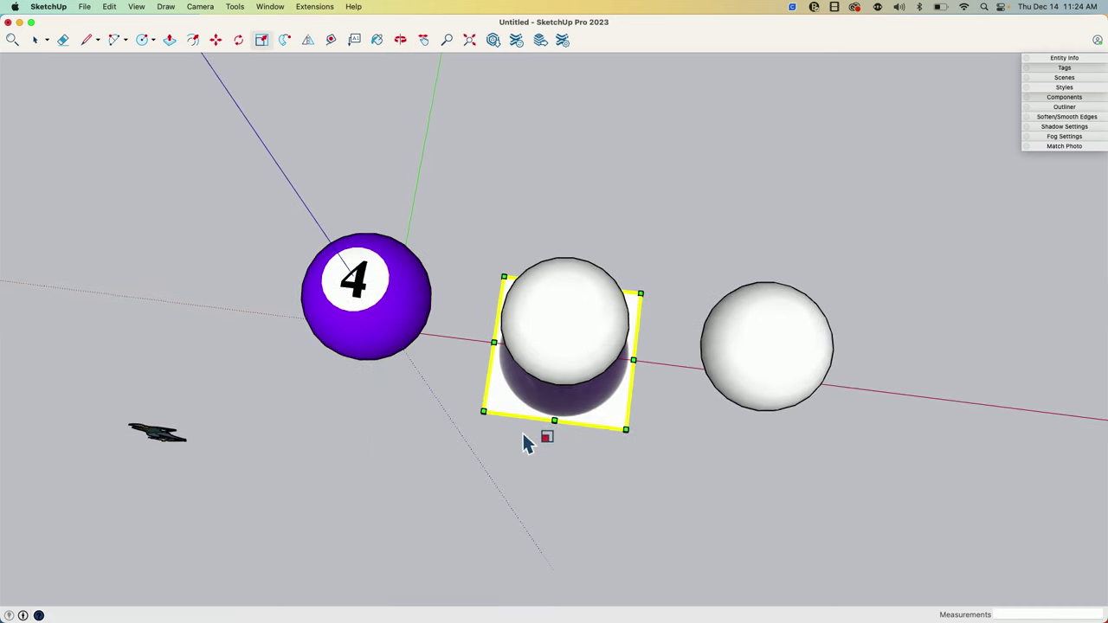
click(625, 428)
click(628, 436)
Step: Explode the pool ball image beneath the second sphere into a textured face
middle_drag(524, 440, 712, 235)
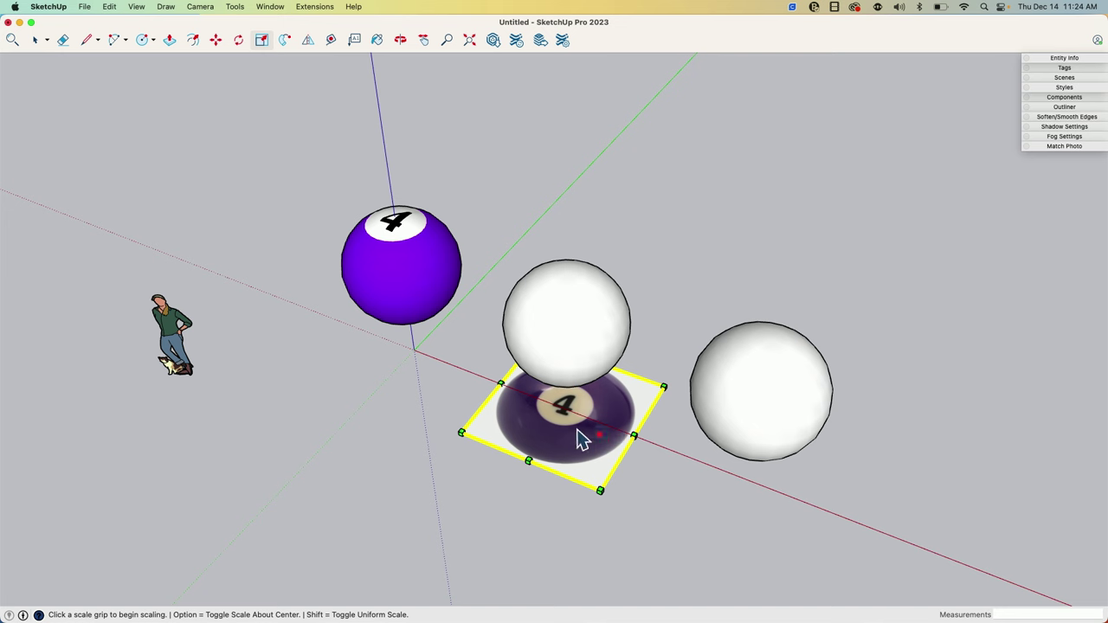
middle_drag(514, 472, 539, 456)
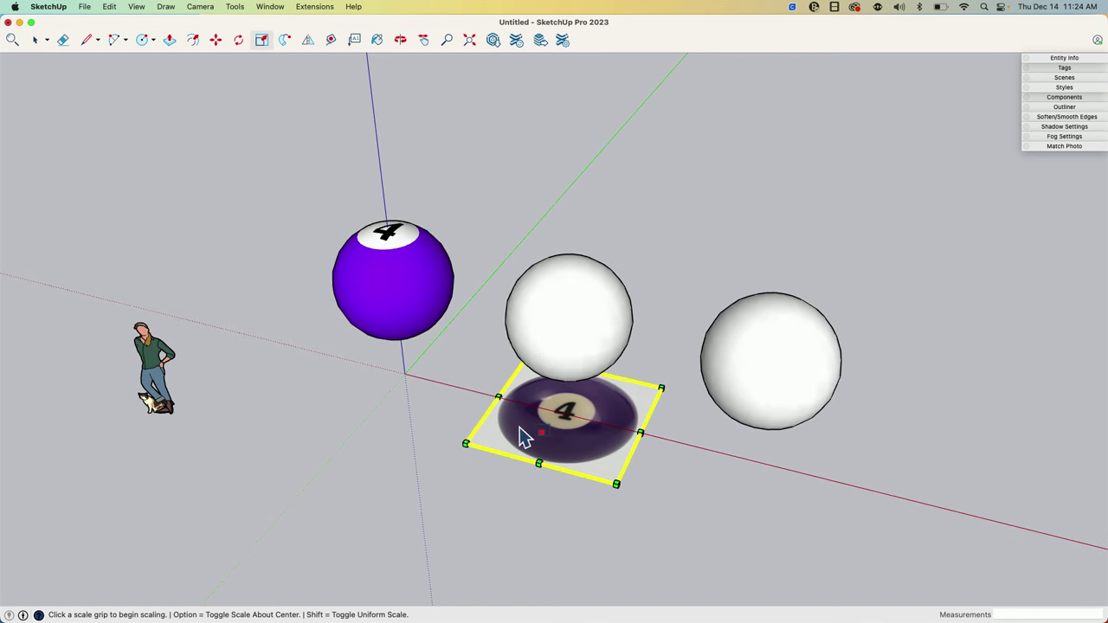
key(b)
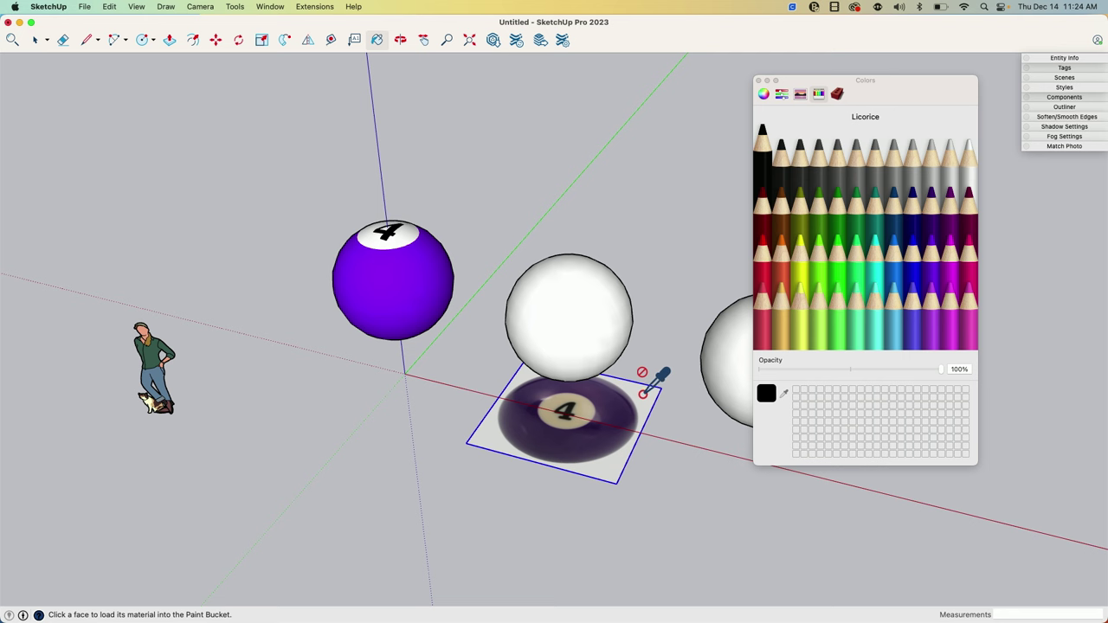
click(11, 40)
click(35, 42)
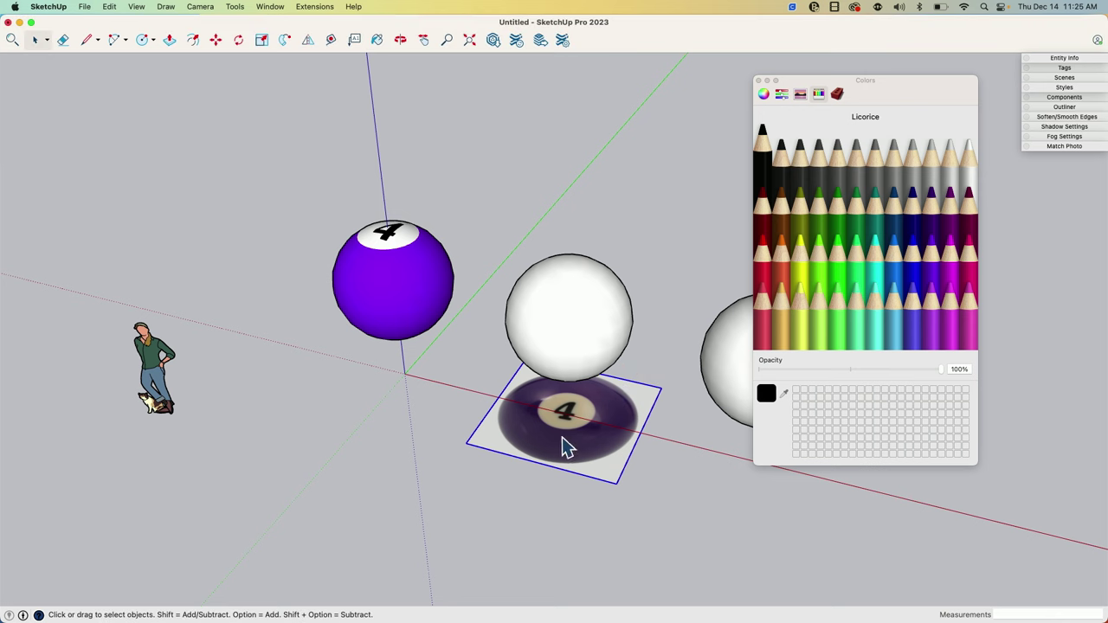
right_click(564, 446)
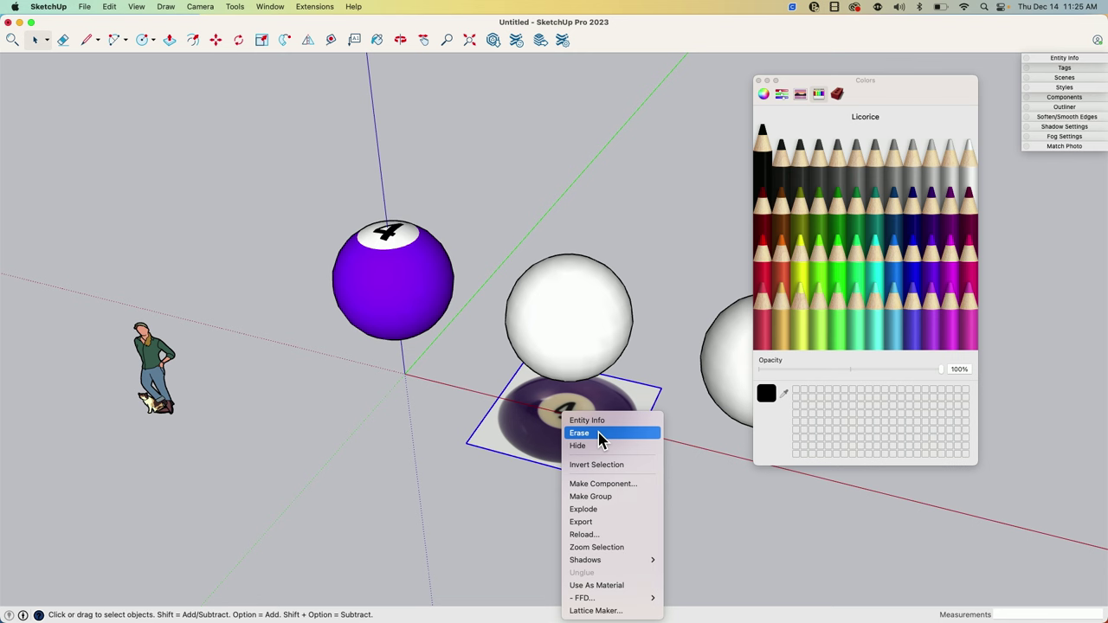
click(600, 514)
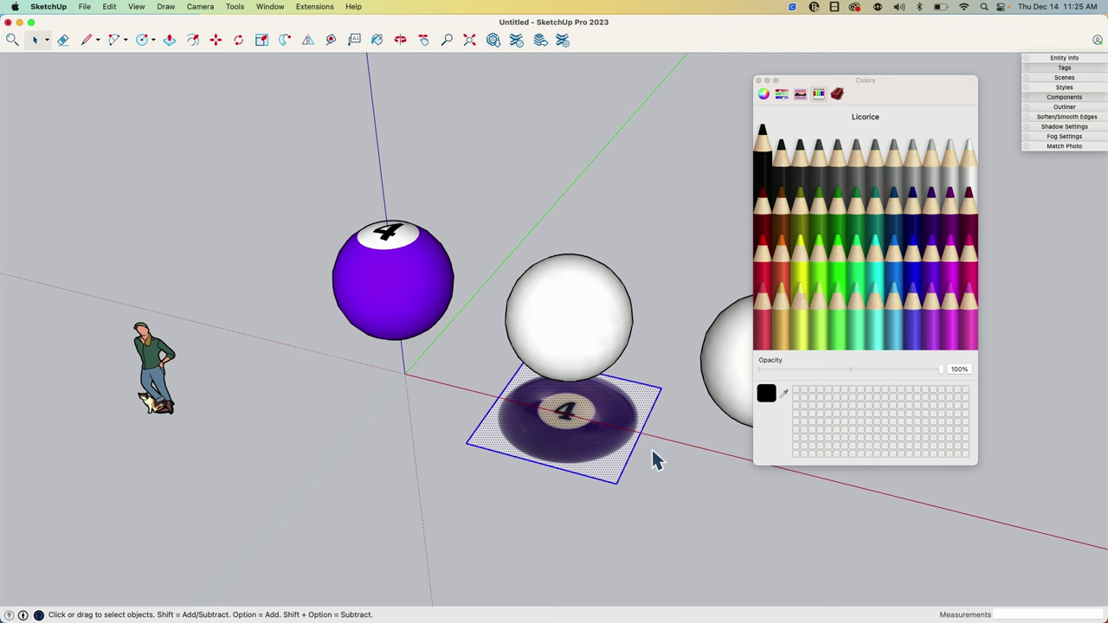
Step: Check that the exploded image face's texture is set to Projected
right_click(564, 424)
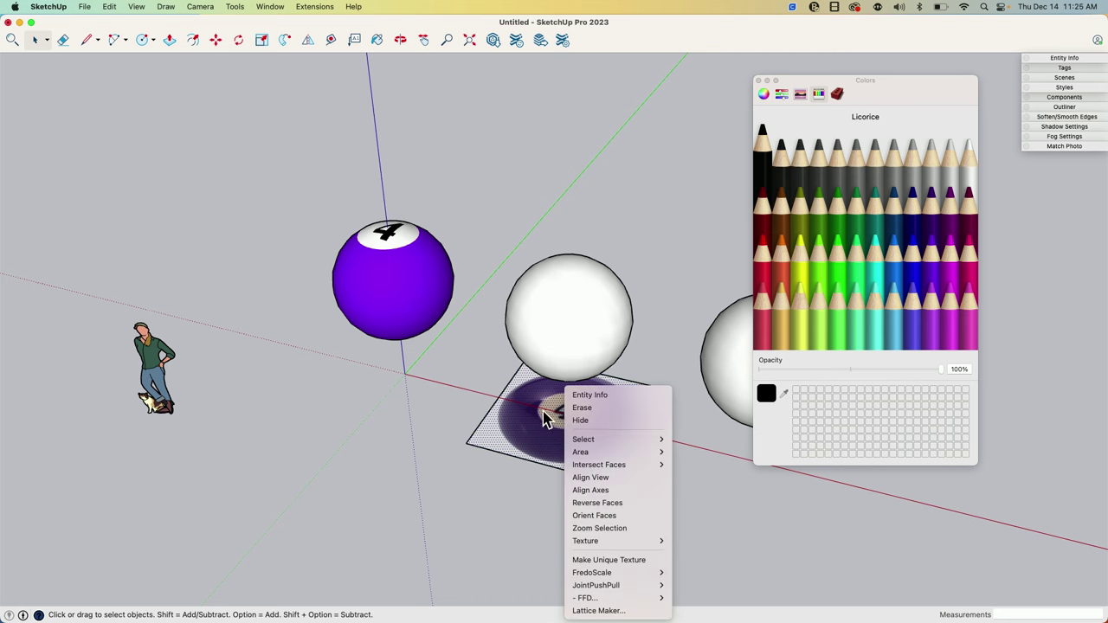
click(528, 420)
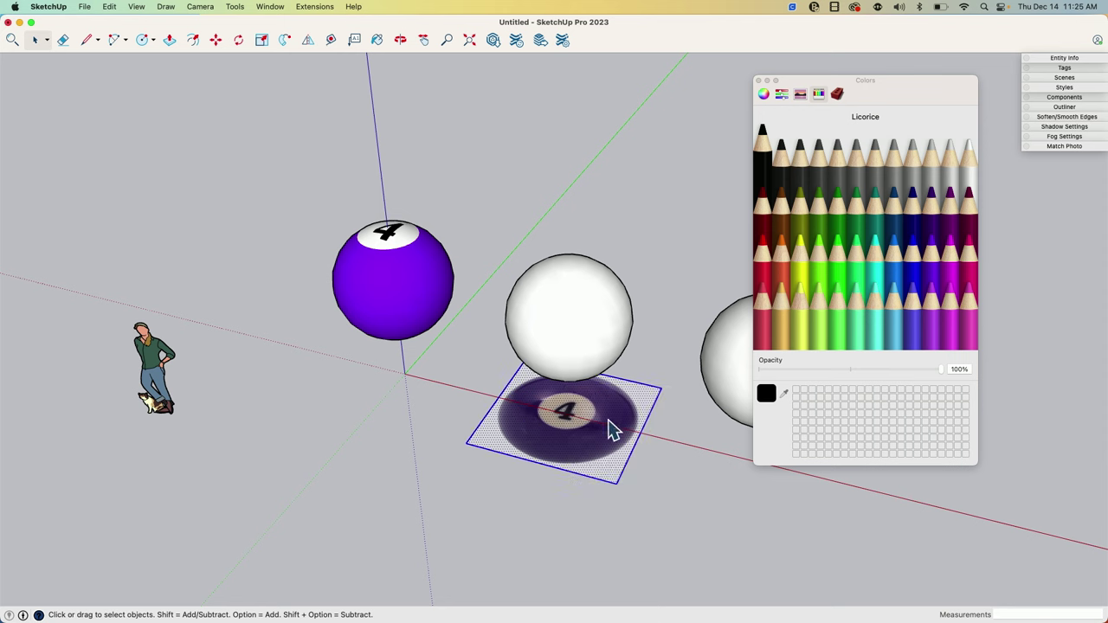
right_click(564, 422)
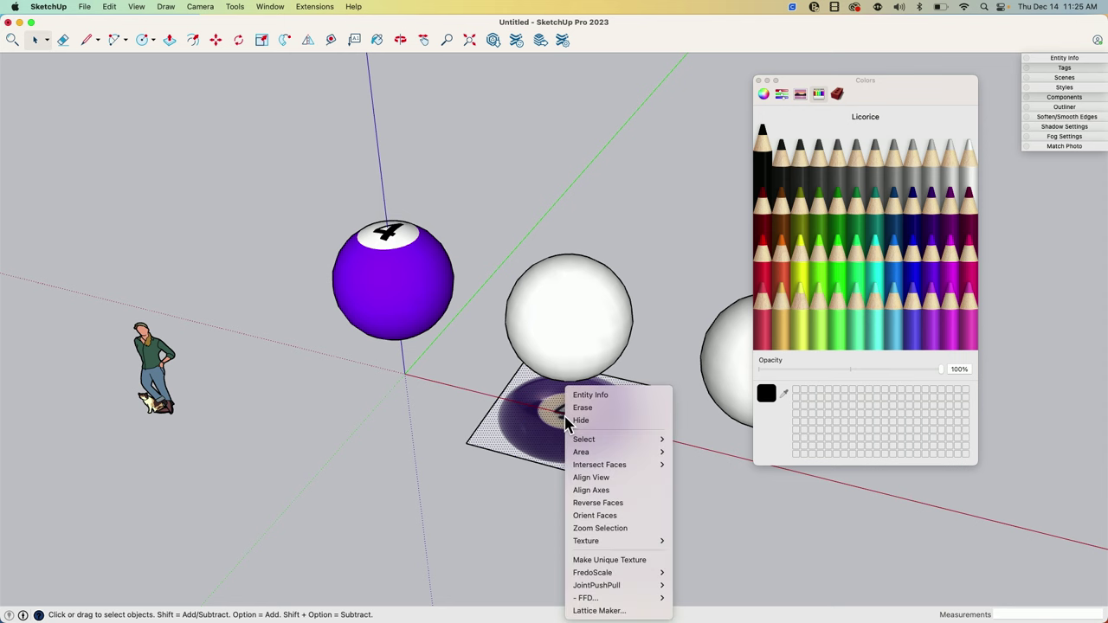
mouse_move(593, 541)
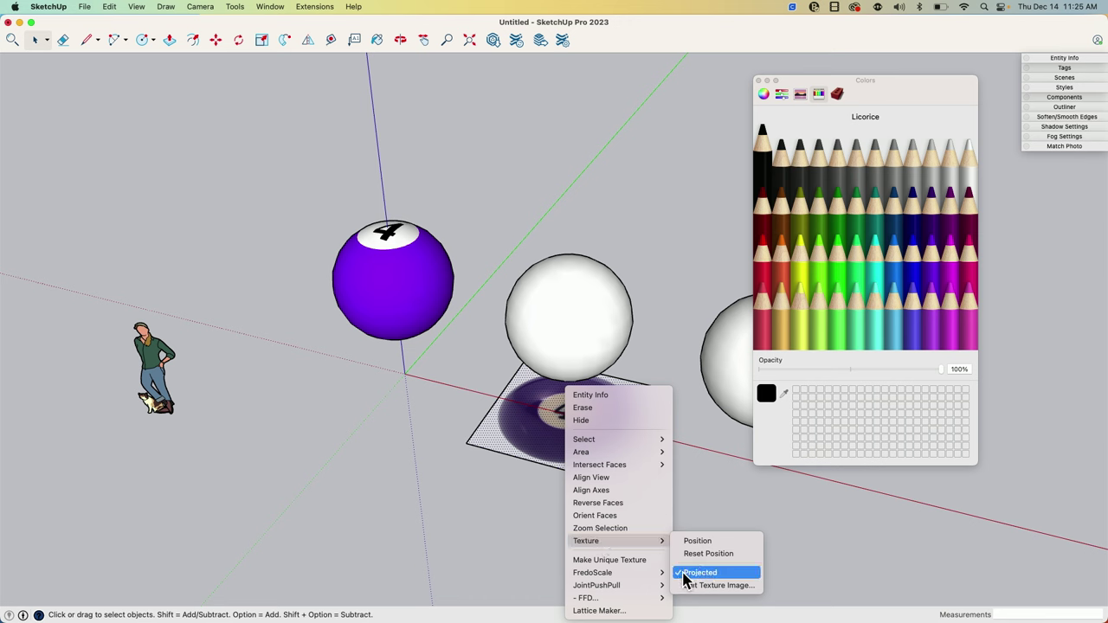
click(731, 573)
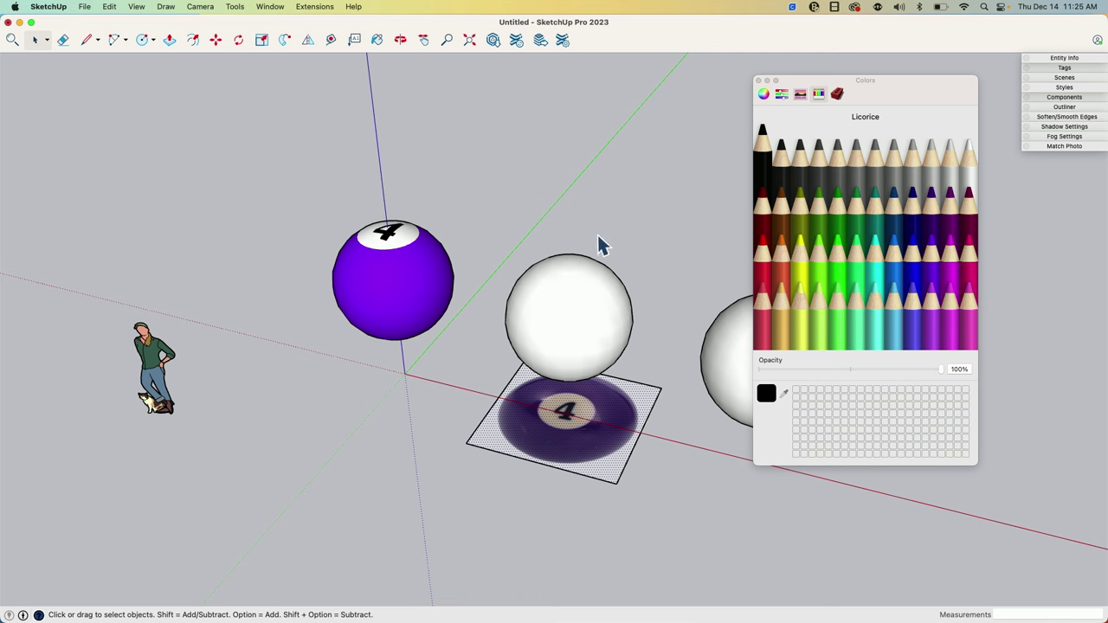
Step: Sample the projected pool ball texture from the exploded image face and paint the second sphere with it
middle_drag(586, 242, 629, 387)
key(b)
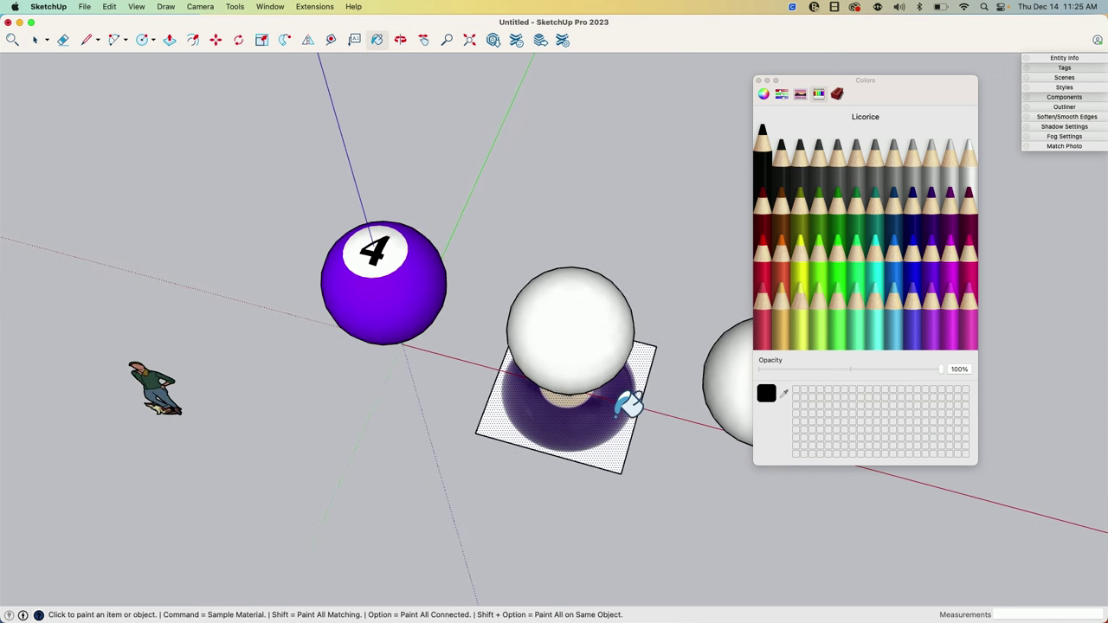
key(super)
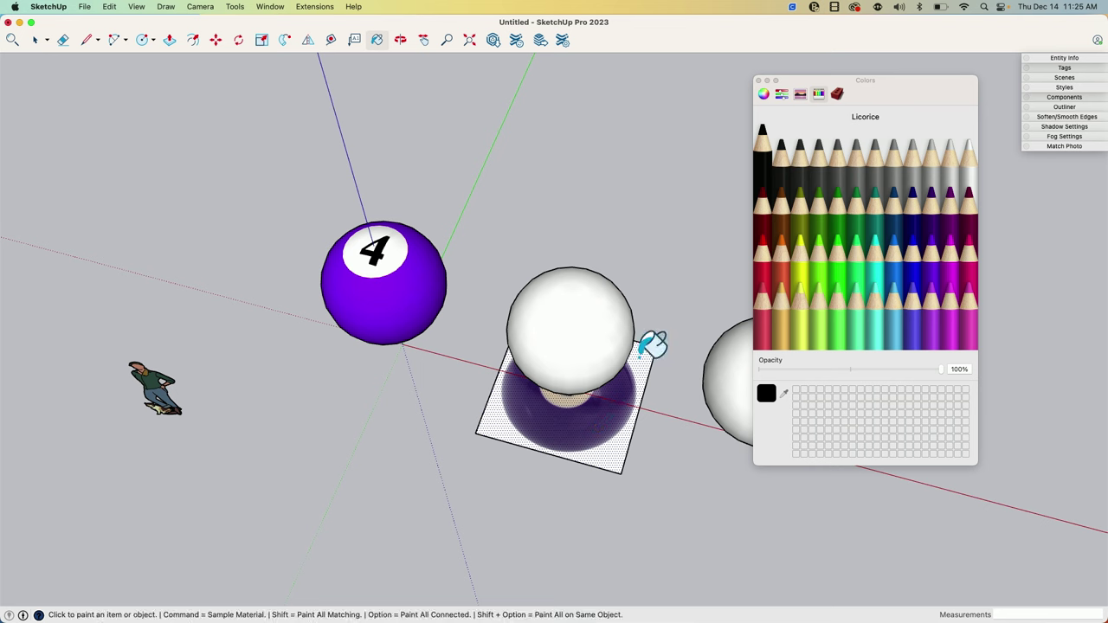
super+click(642, 350)
click(564, 293)
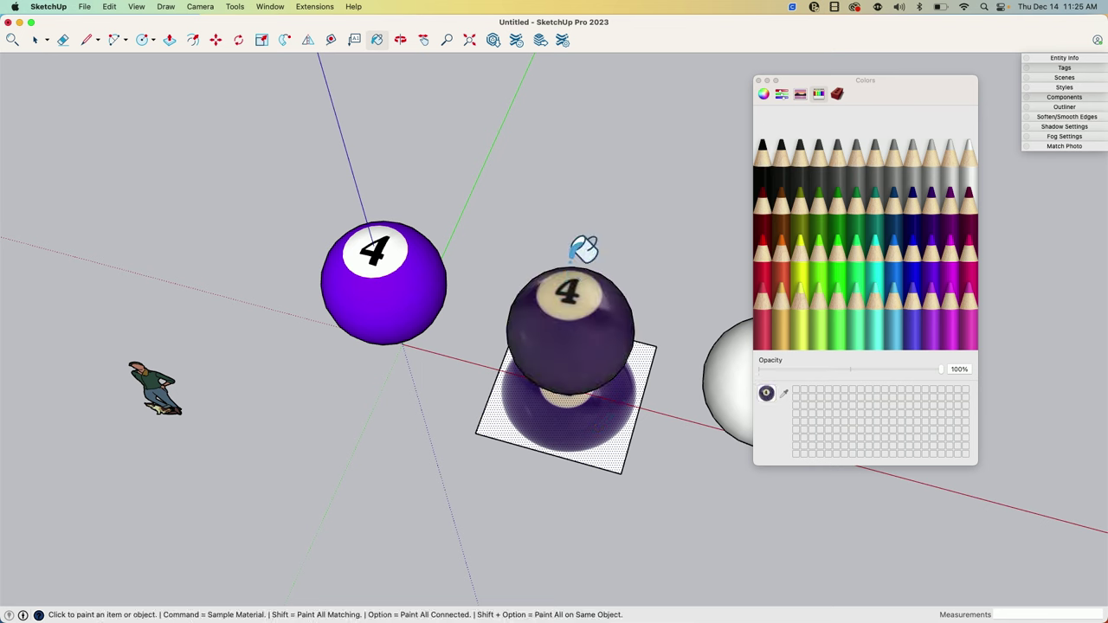
Step: Inspect the painted sphere from all around and delete the flat image face with its edges beneath it
middle_drag(480, 227, 494, 470)
mouse_move(597, 525)
middle_down()
mouse_move(537, 380)
mouse_move(559, 492)
mouse_move(472, 410)
mouse_move(493, 487)
mouse_move(467, 316)
mouse_move(433, 444)
mouse_move(482, 464)
mouse_move(445, 148)
middle_up()
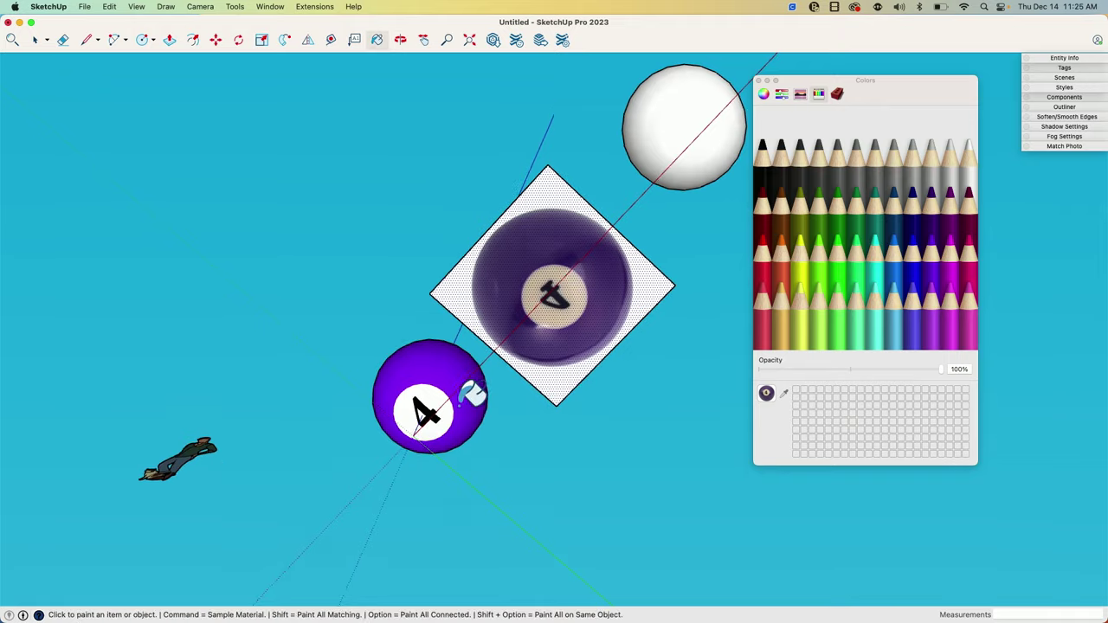
middle_drag(472, 394, 658, 470)
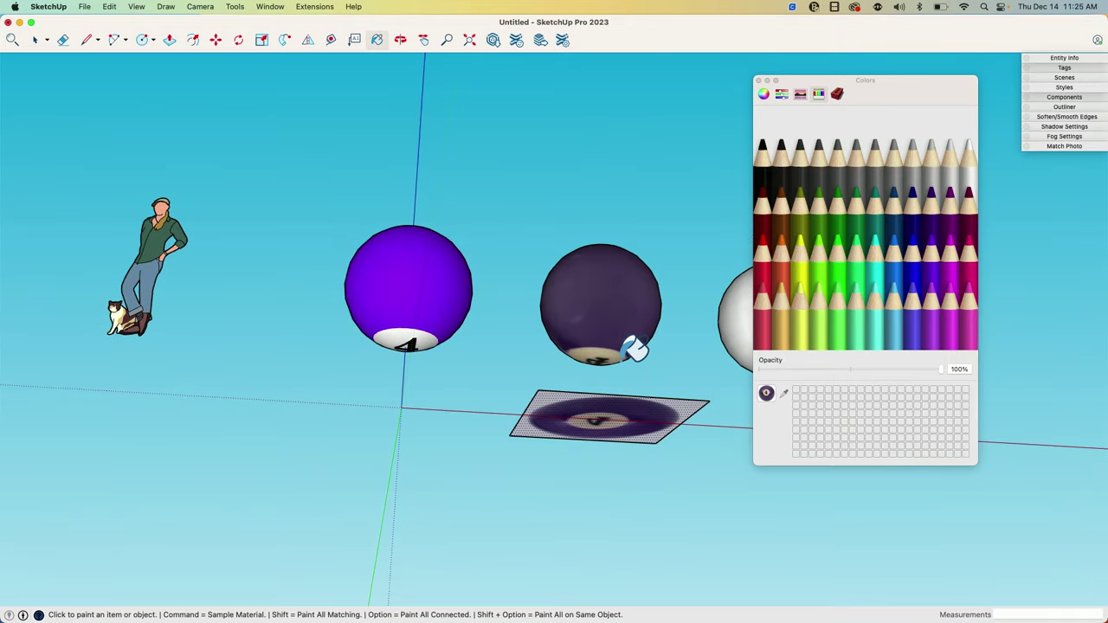
key(space)
click(576, 398)
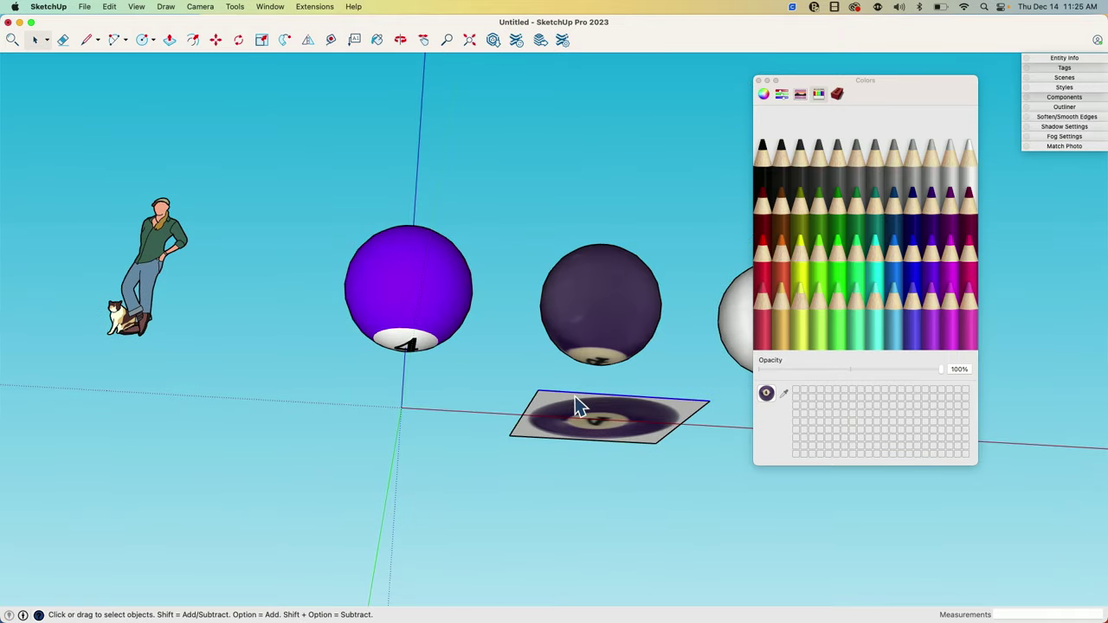
double_click(577, 410)
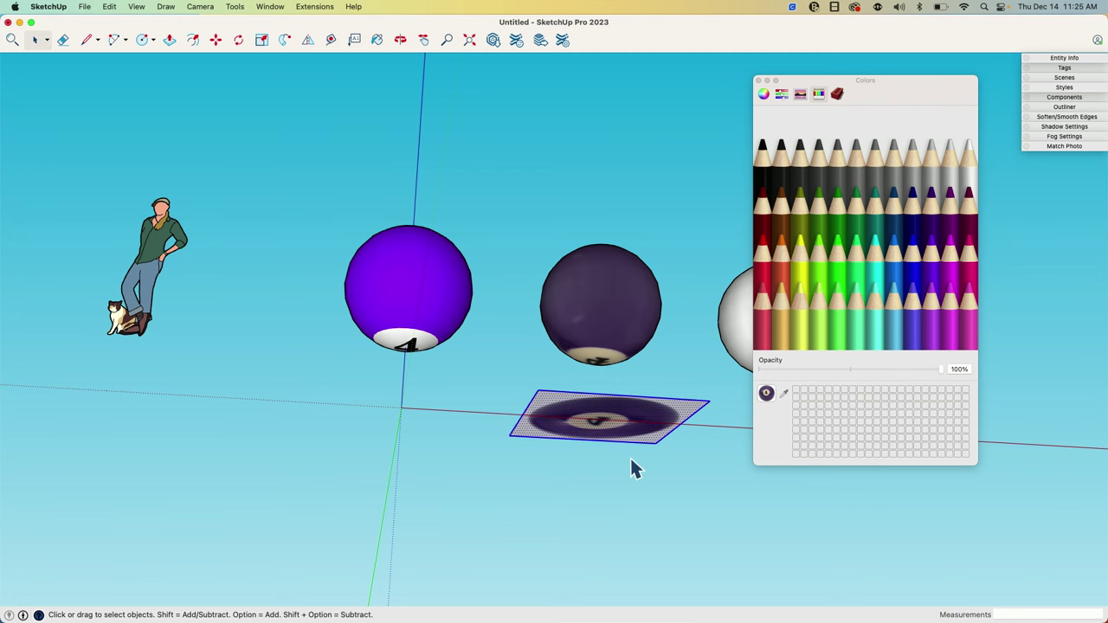
key(Delete)
middle_drag(574, 435, 627, 524)
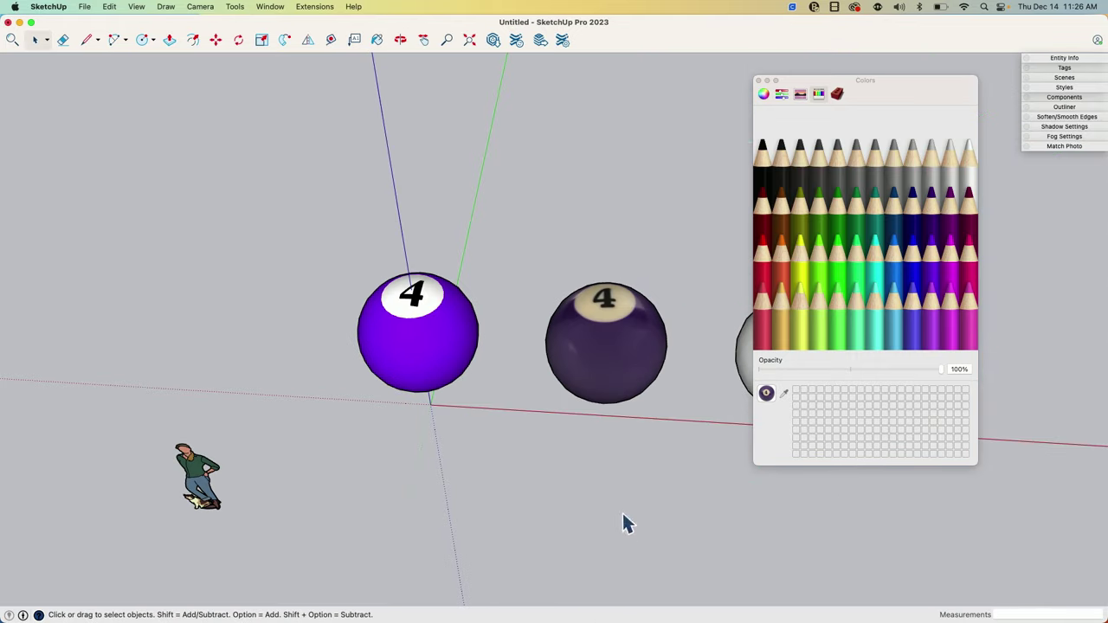
Step: Close the Colors window and turn on Hidden Geometry while viewing the spheres from the side
click(758, 81)
middle_drag(655, 389, 568, 155)
middle_drag(594, 490, 562, 477)
click(137, 7)
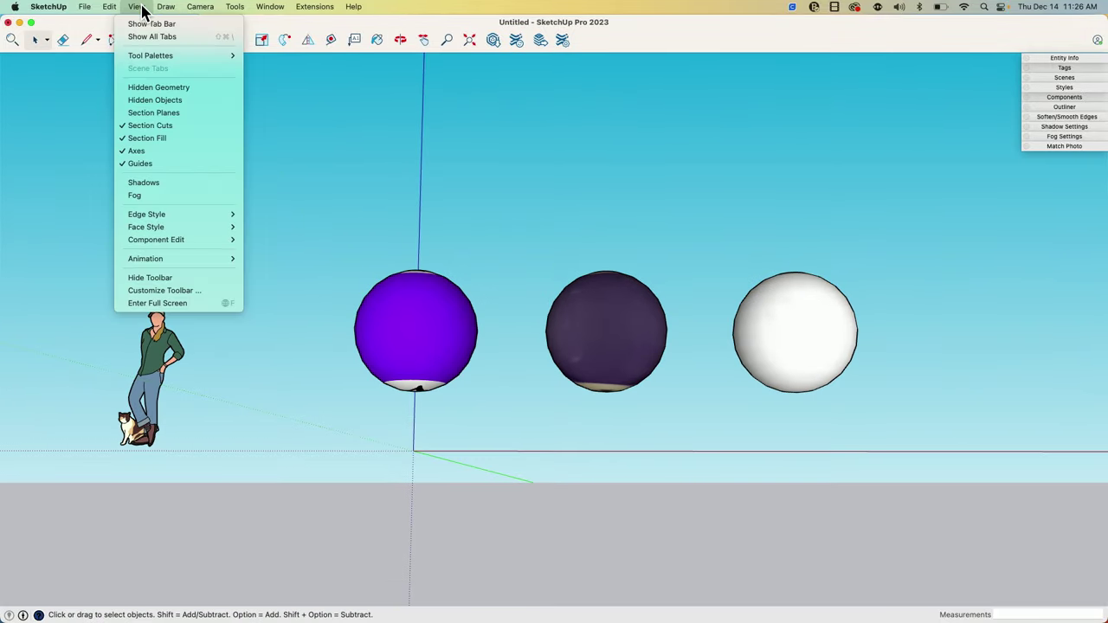
click(155, 87)
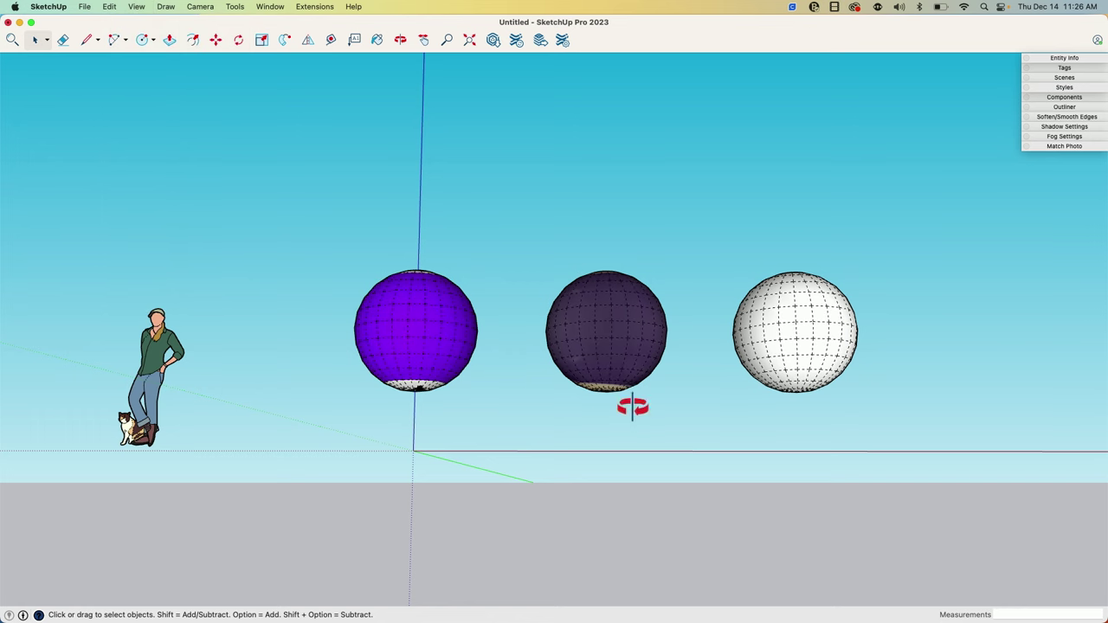
Step: Select the lower half of the second sphere from the side and erase it, keeping the upper hemisphere
middle_drag(633, 408, 608, 485)
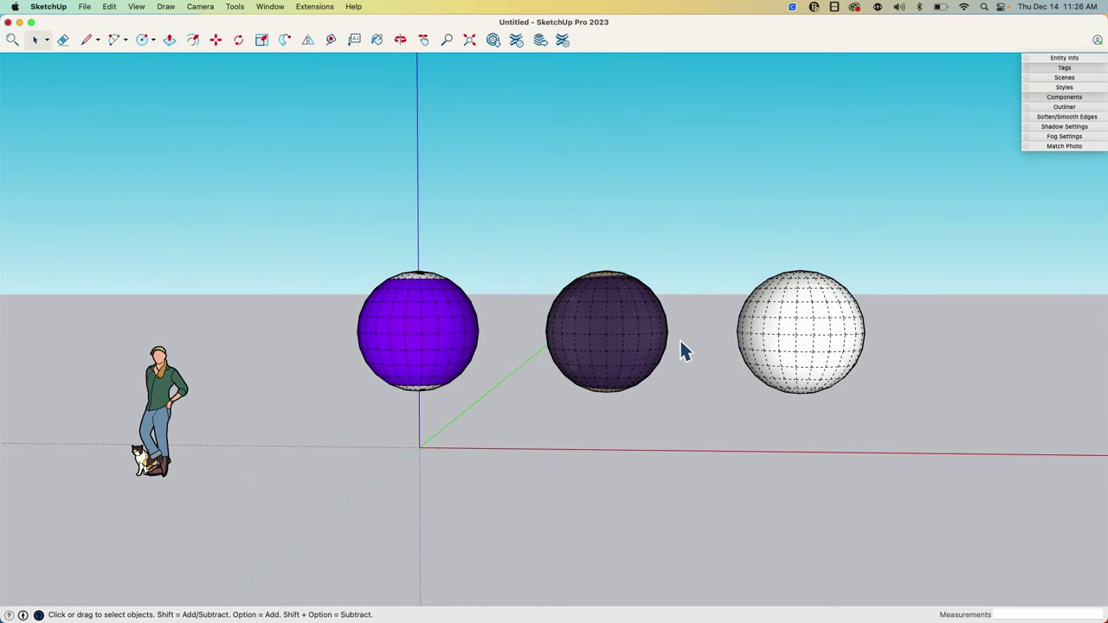
drag(687, 353, 536, 433)
middle_drag(528, 438, 561, 459)
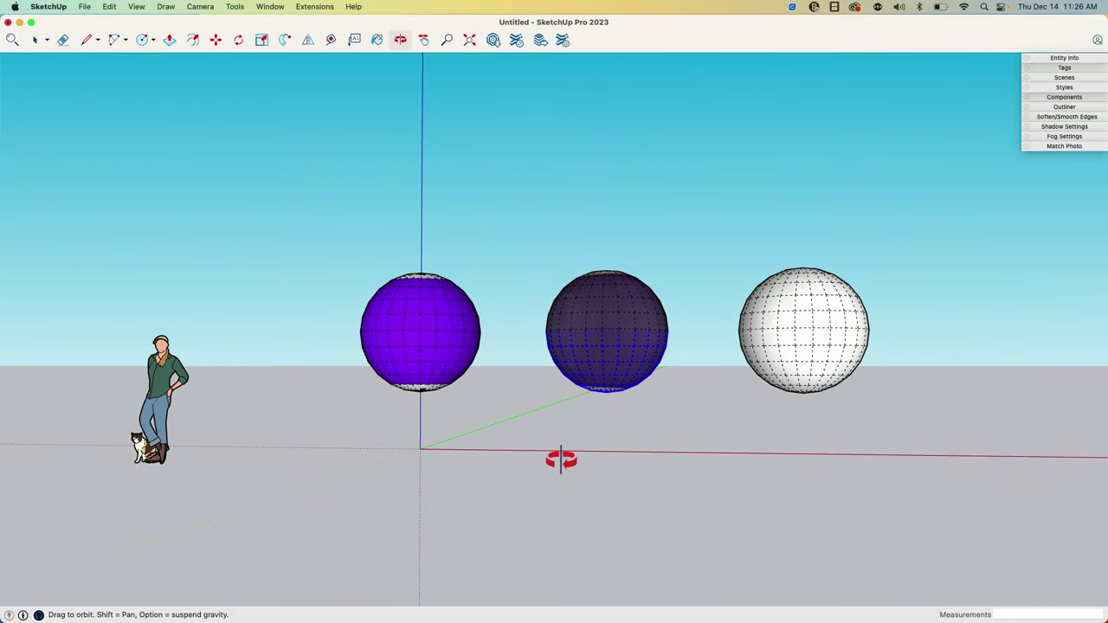
right_click(609, 367)
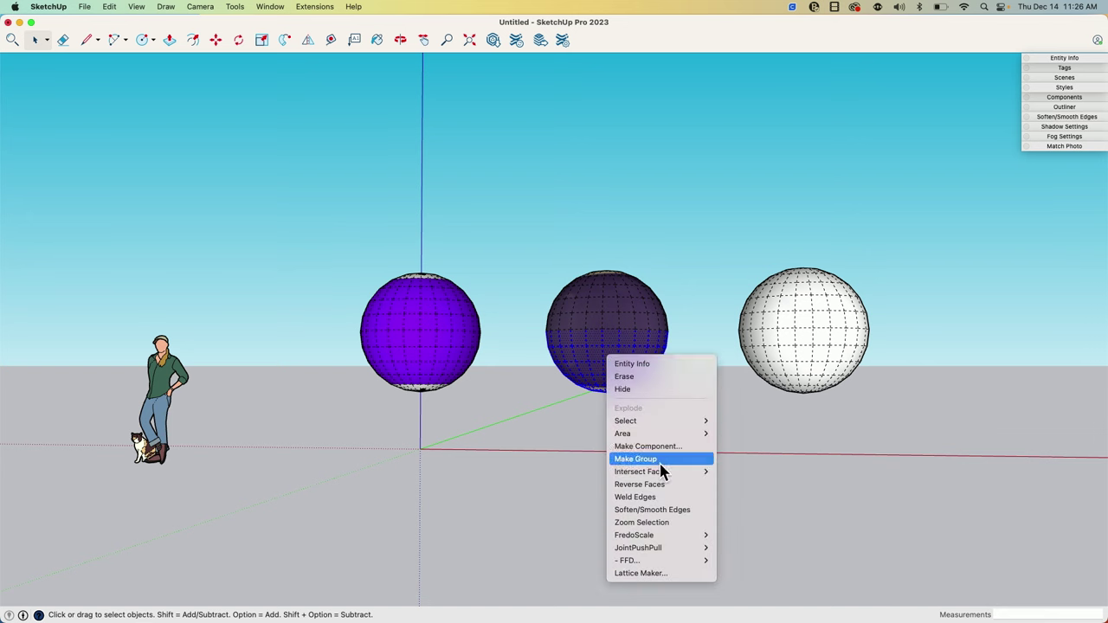
click(660, 377)
Step: Select all of the remaining upper hemisphere and make it a group
triple_click(607, 325)
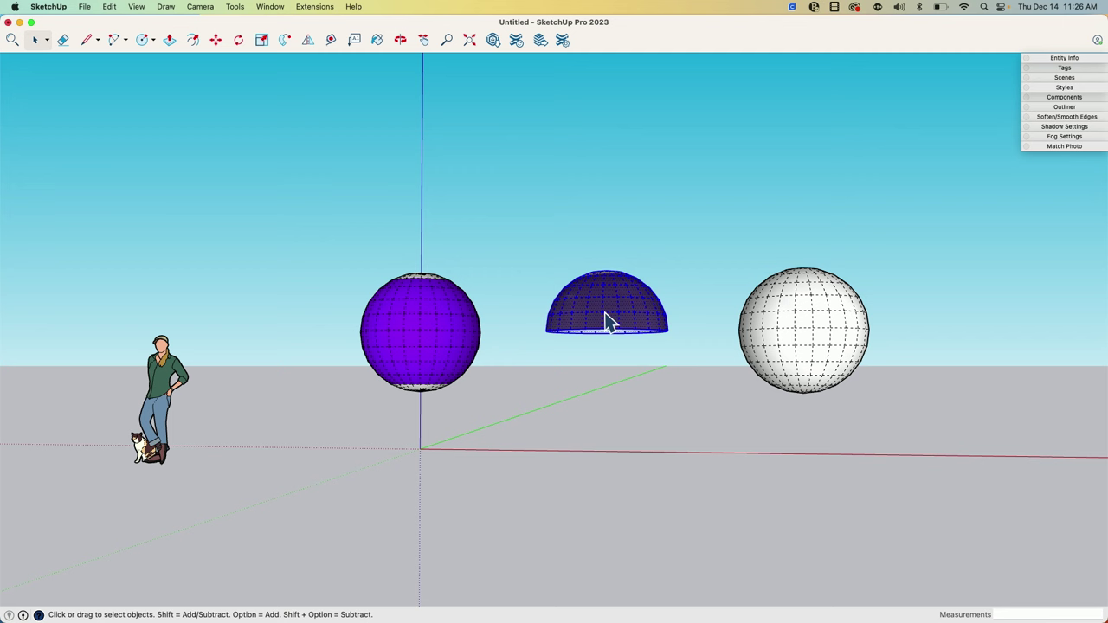
right_click(597, 298)
click(645, 400)
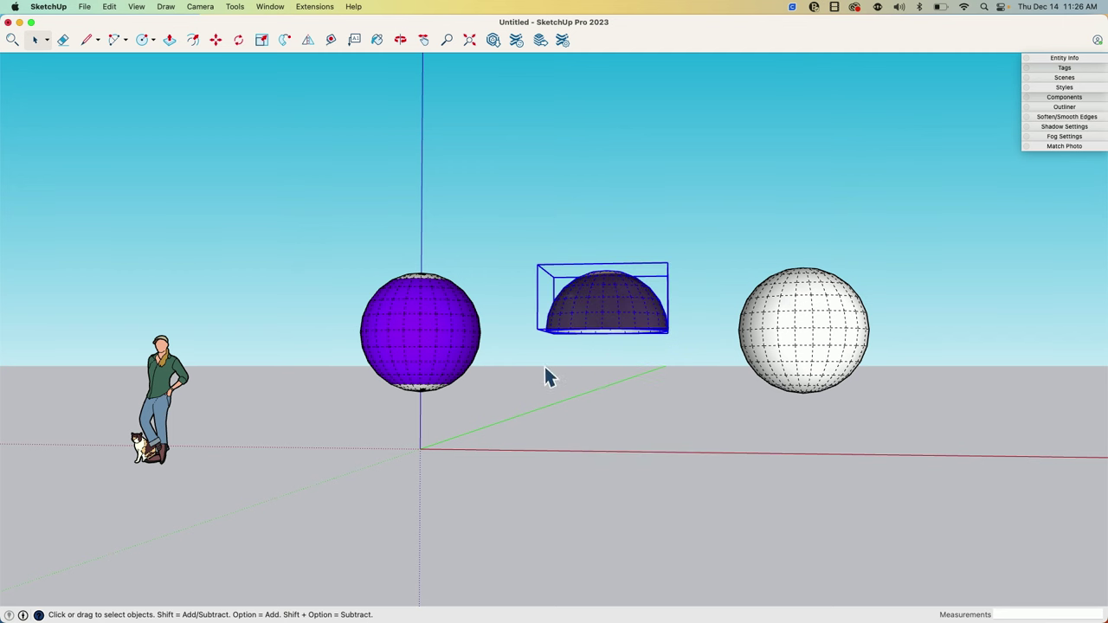
Step: Rotate a copy of the hemisphere group 180° about the green axis from its base centre to form the lower half
middle_drag(546, 375, 563, 408)
middle_drag(613, 369, 604, 418)
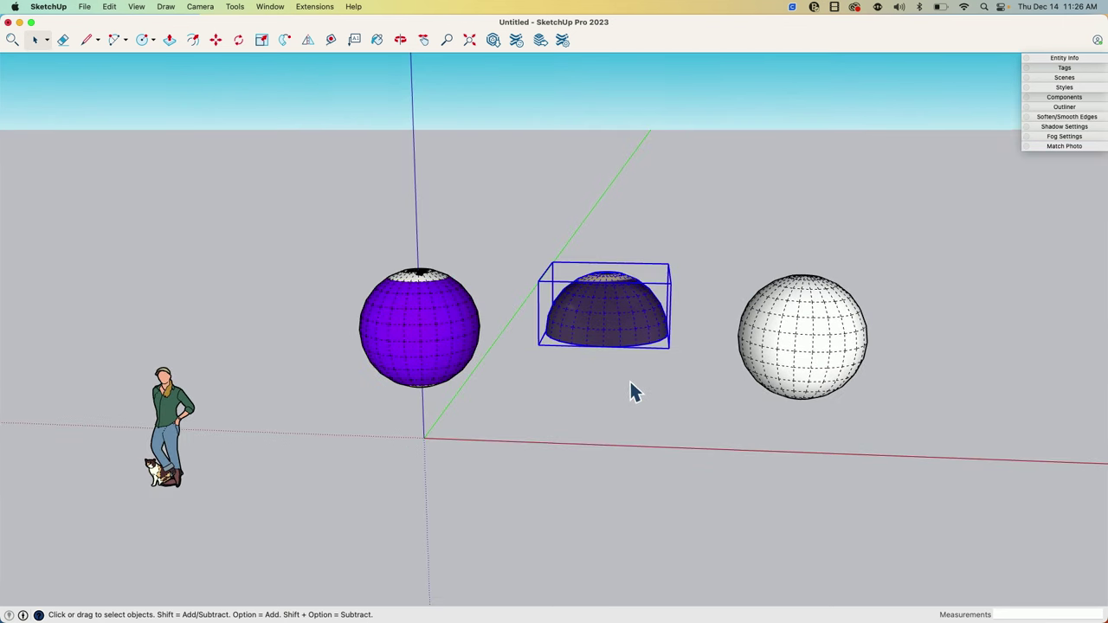
key(q)
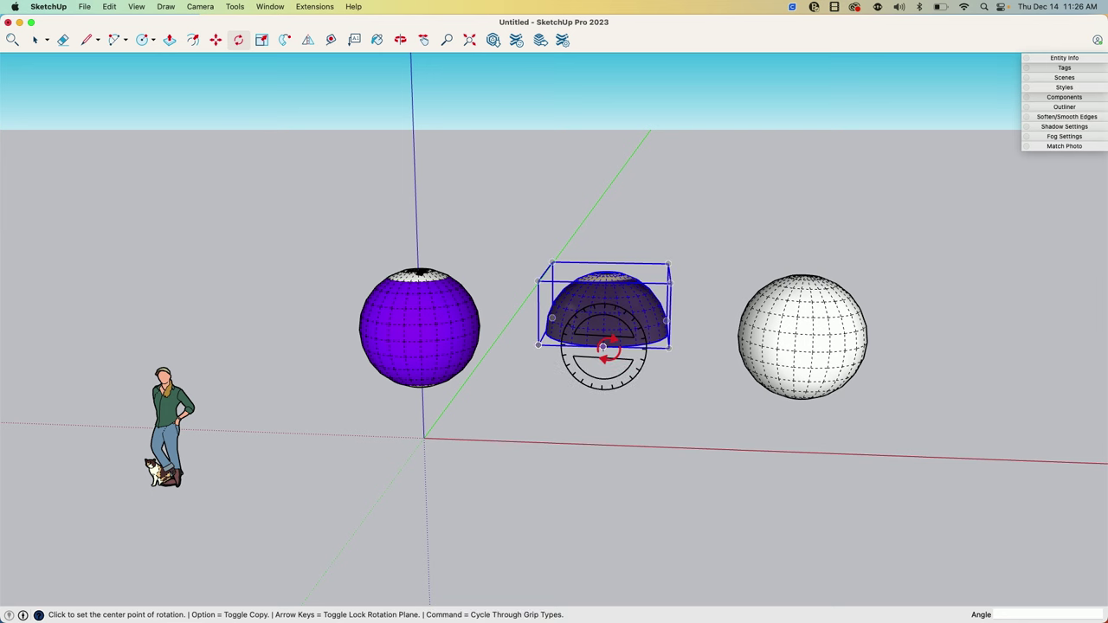
click(603, 348)
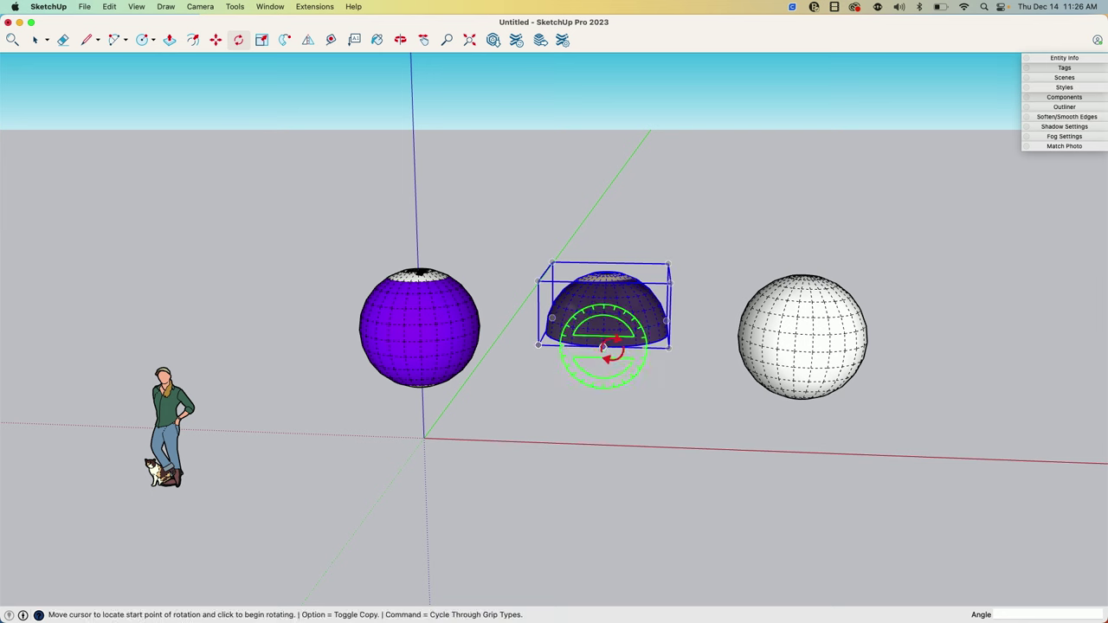
click(669, 348)
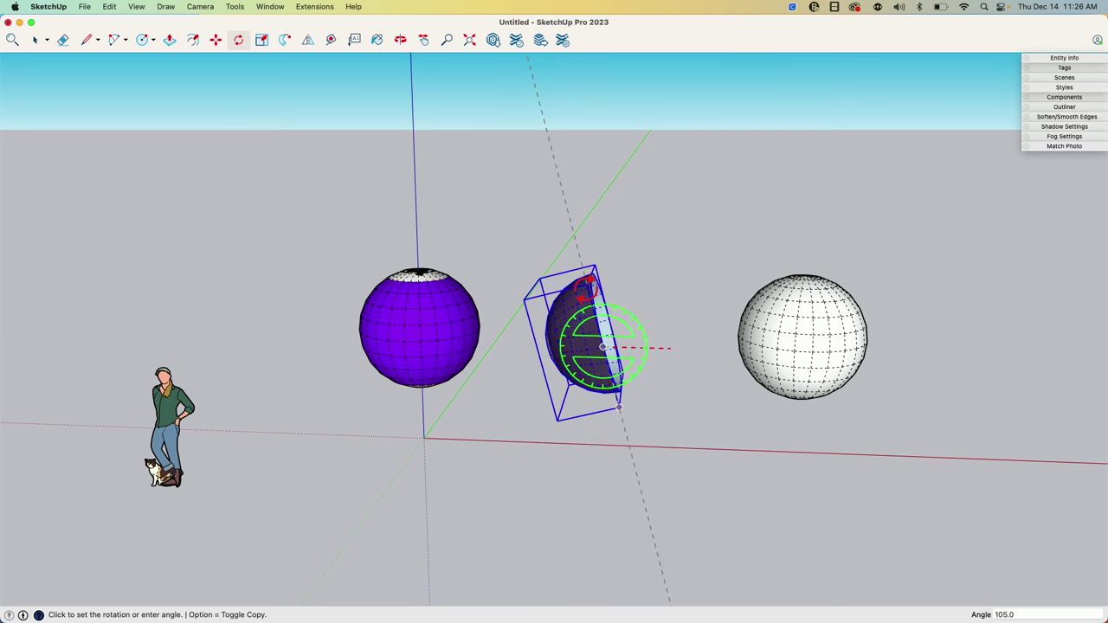
click(519, 348)
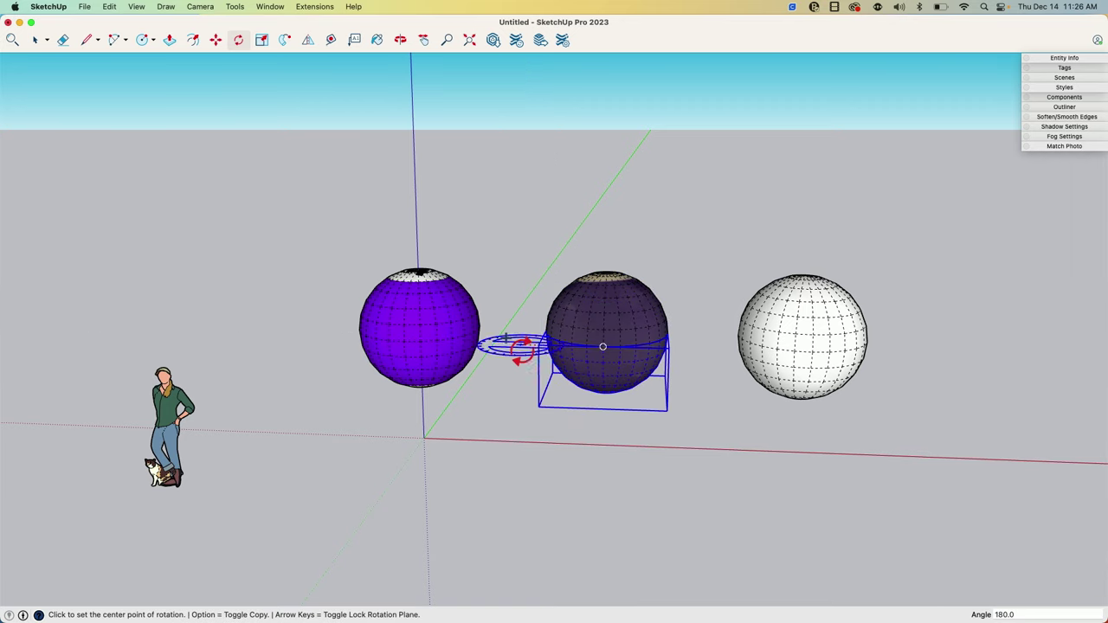
key(space)
Step: Rotate the copied lower hemisphere half a turn about its vertical axis so its 4 reads upright from below
click(656, 462)
middle_drag(655, 462, 615, 389)
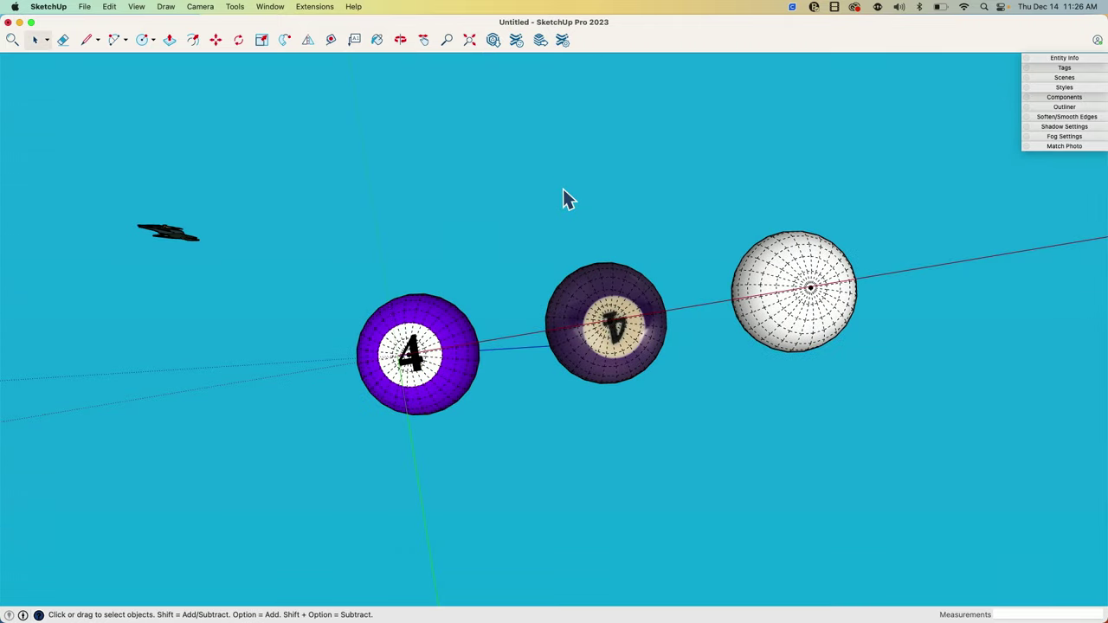
click(616, 337)
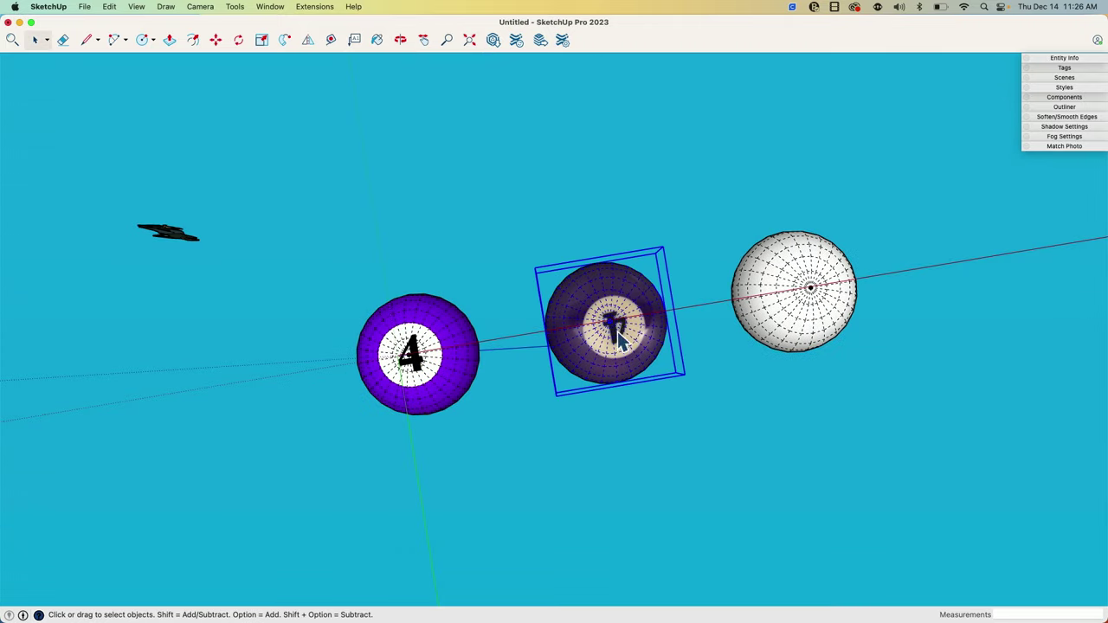
key(m)
click(658, 322)
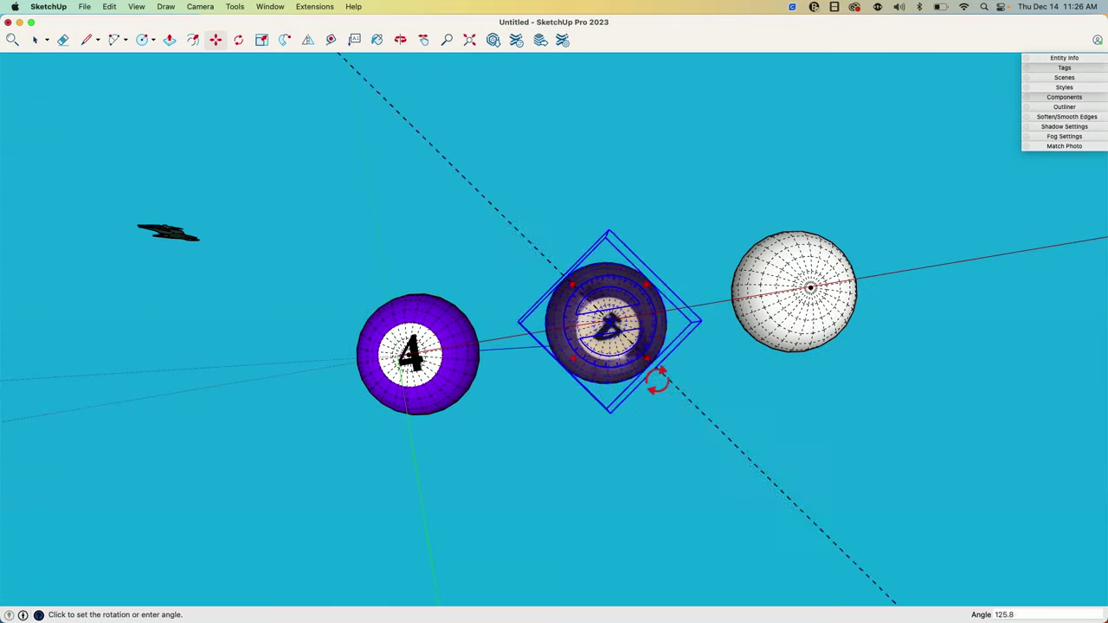
click(494, 338)
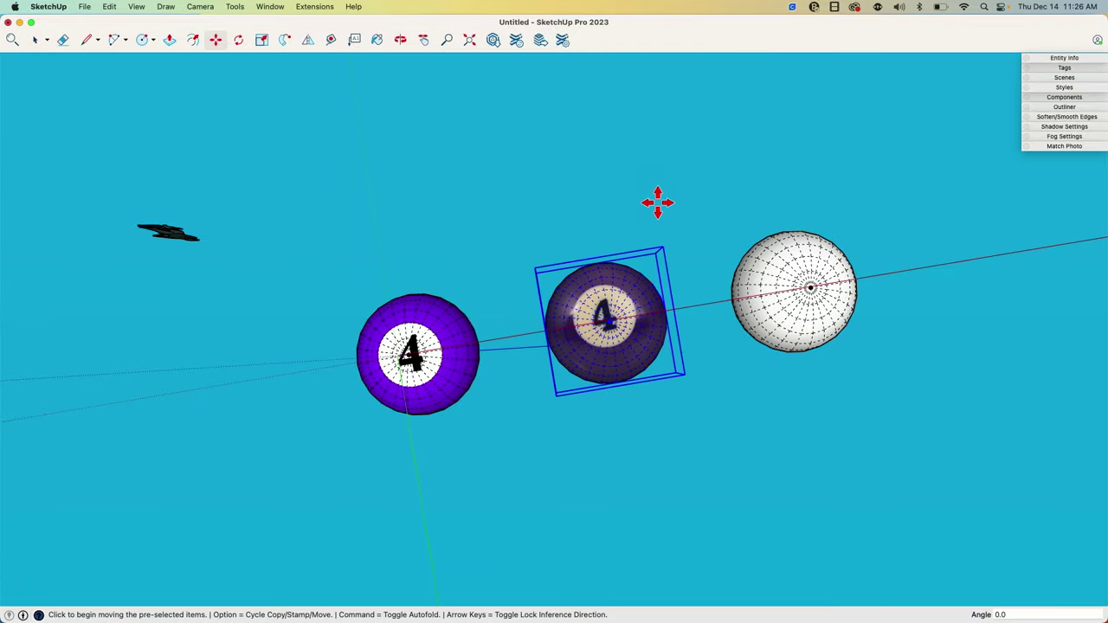
middle_drag(658, 202, 569, 252)
key(space)
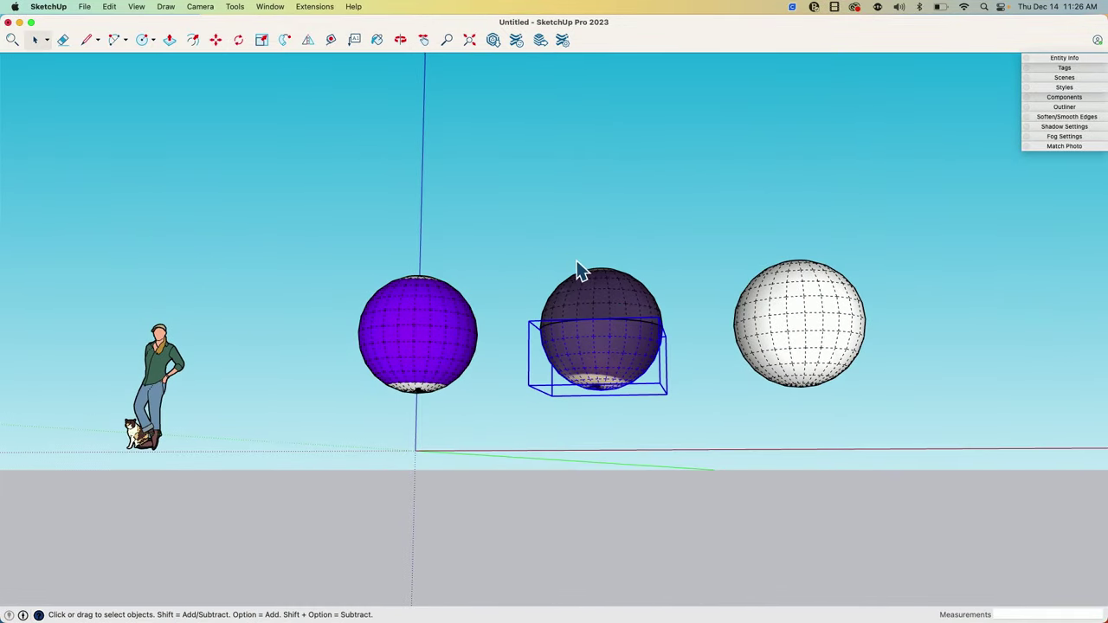
Step: Select both hemisphere groups of the second ball and combine them into one group
click(615, 455)
middle_drag(614, 454, 704, 321)
click(621, 347)
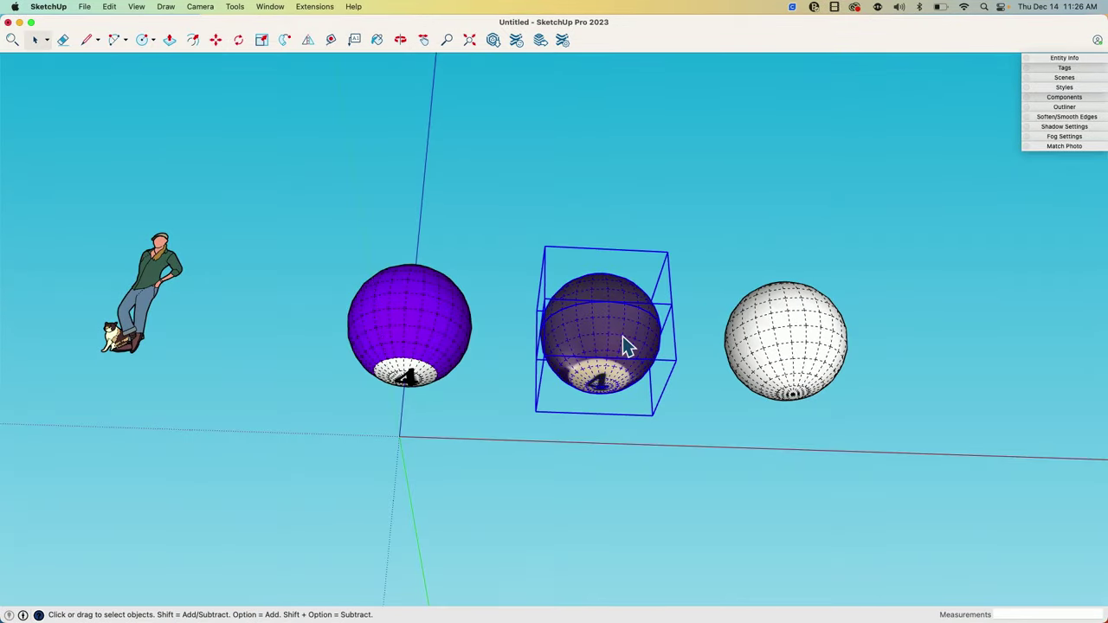
right_click(612, 330)
click(650, 443)
Step: Select all geometry of the first purple ball and make it a group
click(416, 347)
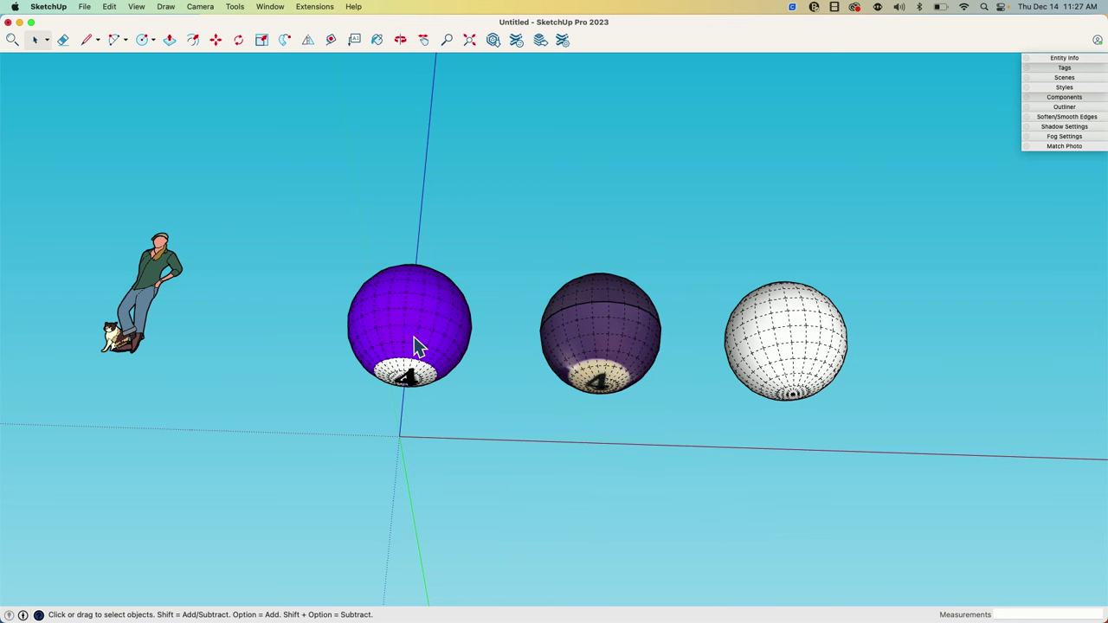
right_click(416, 346)
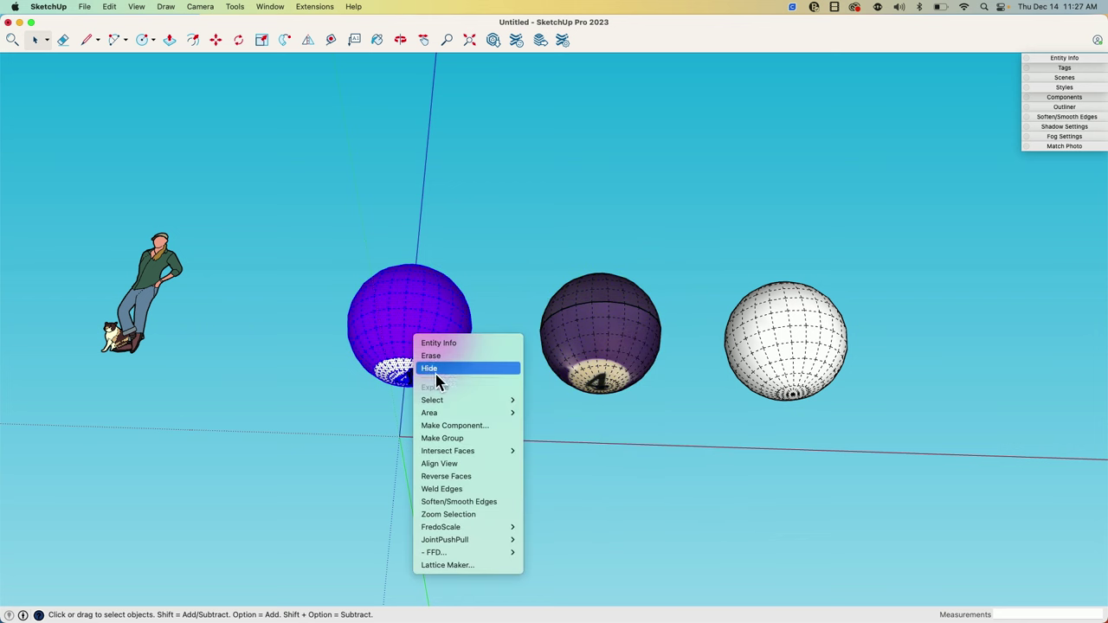
click(473, 438)
middle_drag(657, 304, 598, 470)
click(684, 206)
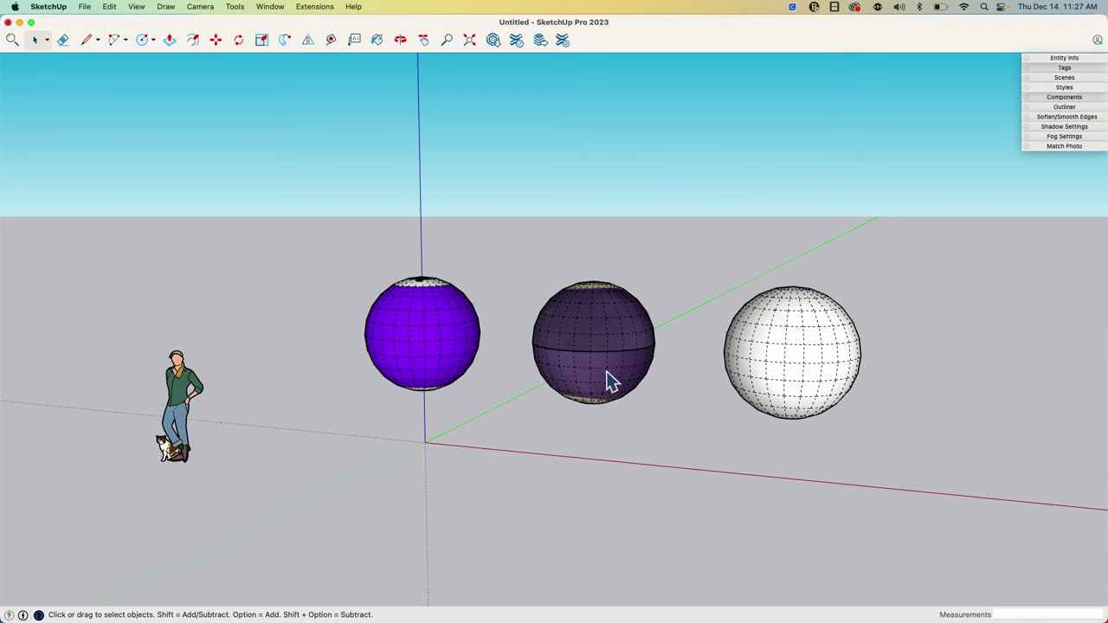
Step: Compare the painted first ball and the projected second ball up close, from above and from the side
middle_drag(593, 374, 526, 381)
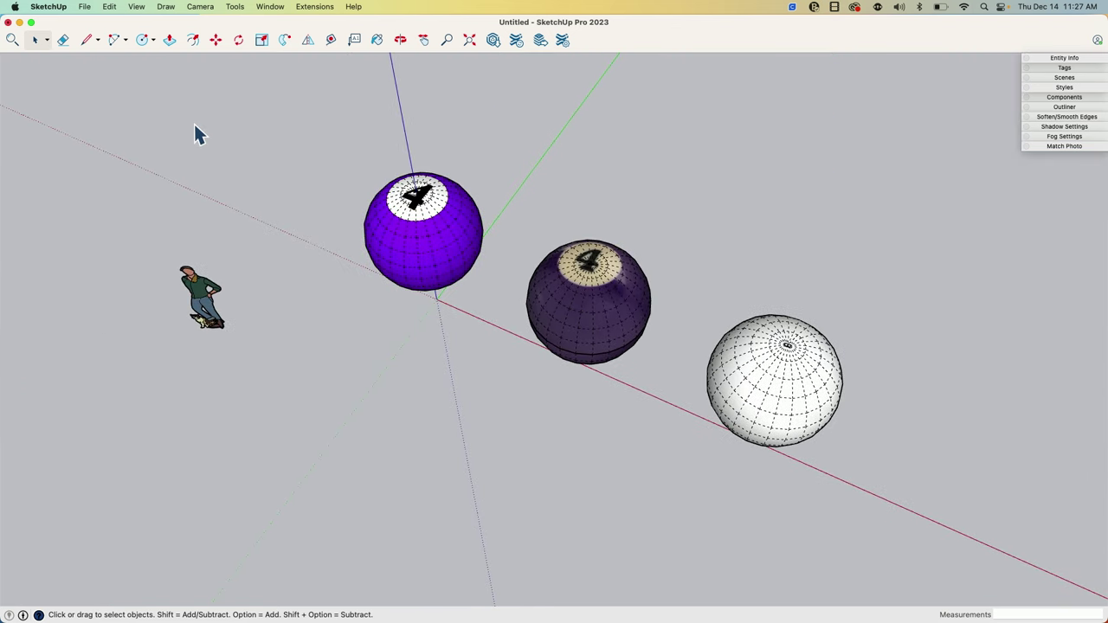
click(136, 7)
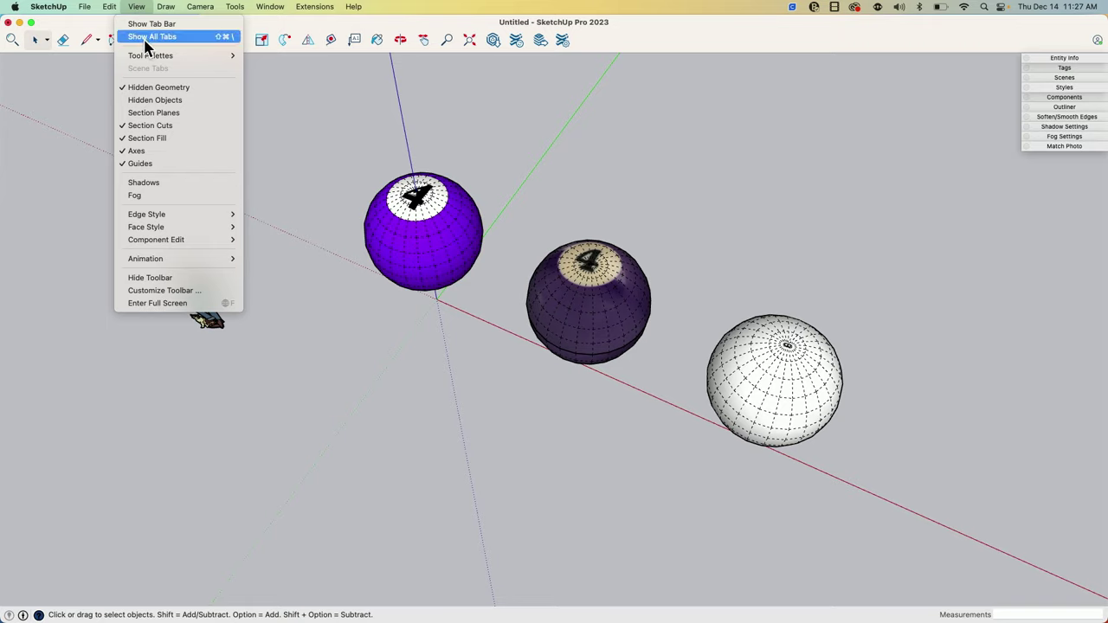
click(636, 270)
scroll(614, 292, up, 5)
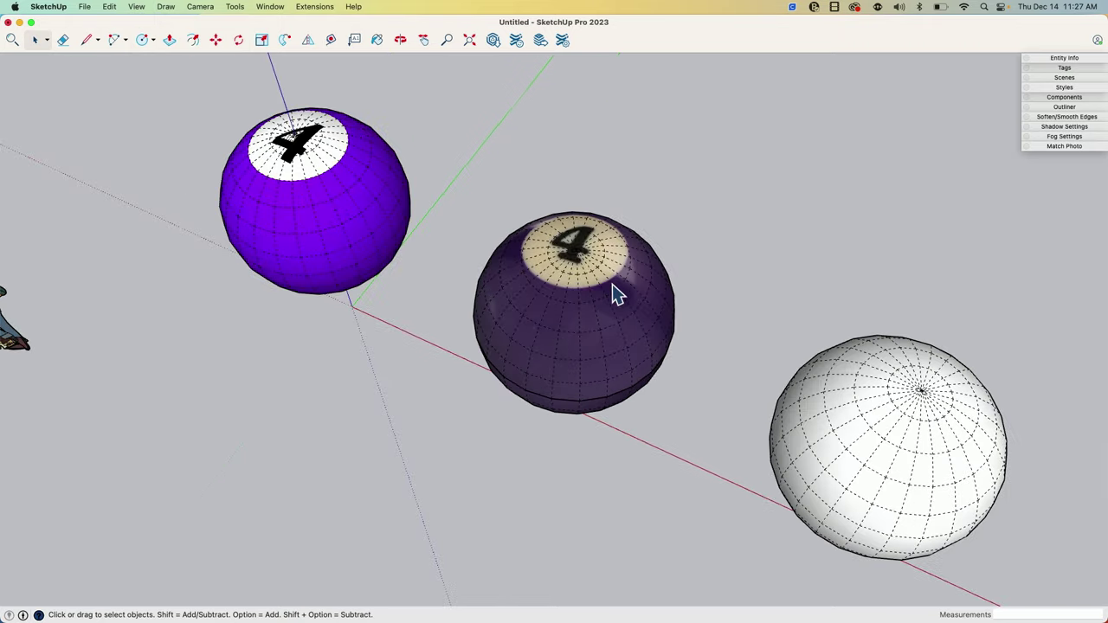
mouse_move(541, 309)
middle_down()
mouse_move(507, 271)
mouse_move(649, 505)
mouse_move(579, 450)
mouse_move(450, 253)
middle_up()
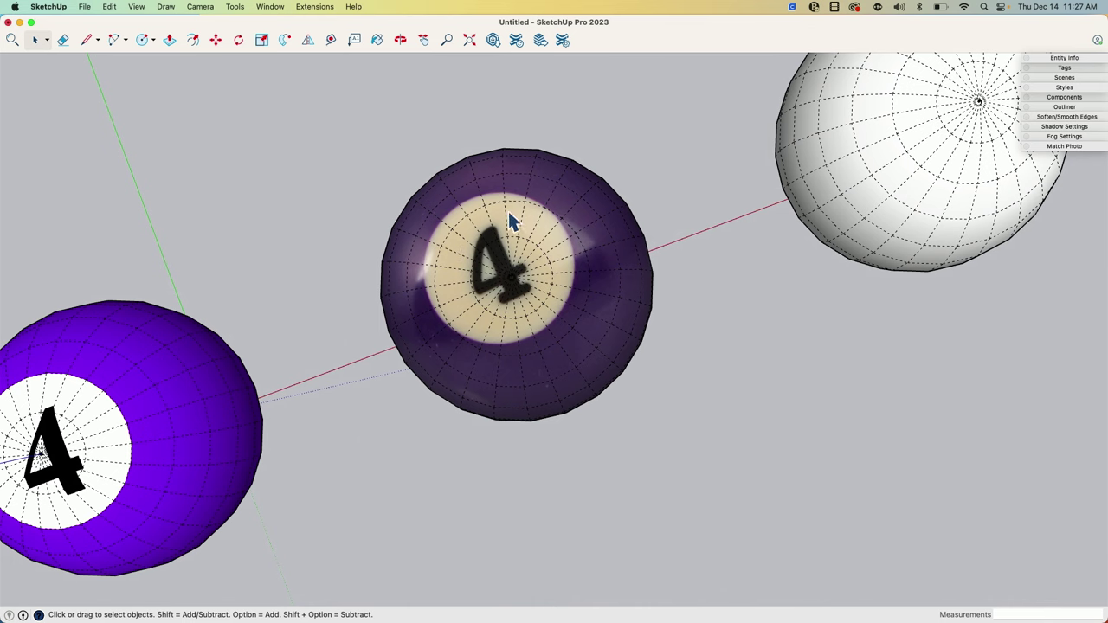
scroll(583, 224, down, 2)
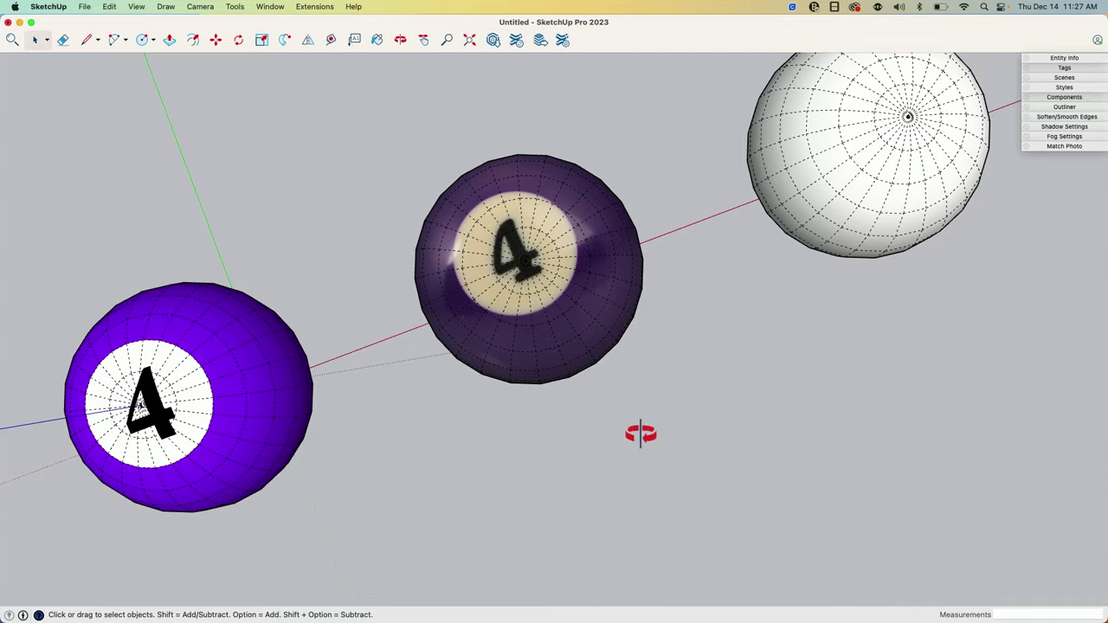
mouse_move(641, 433)
middle_down()
mouse_move(398, 240)
mouse_move(623, 510)
mouse_move(346, 230)
mouse_move(463, 281)
mouse_move(203, 8)
mouse_move(455, 304)
mouse_move(620, 299)
mouse_move(122, 7)
middle_up()
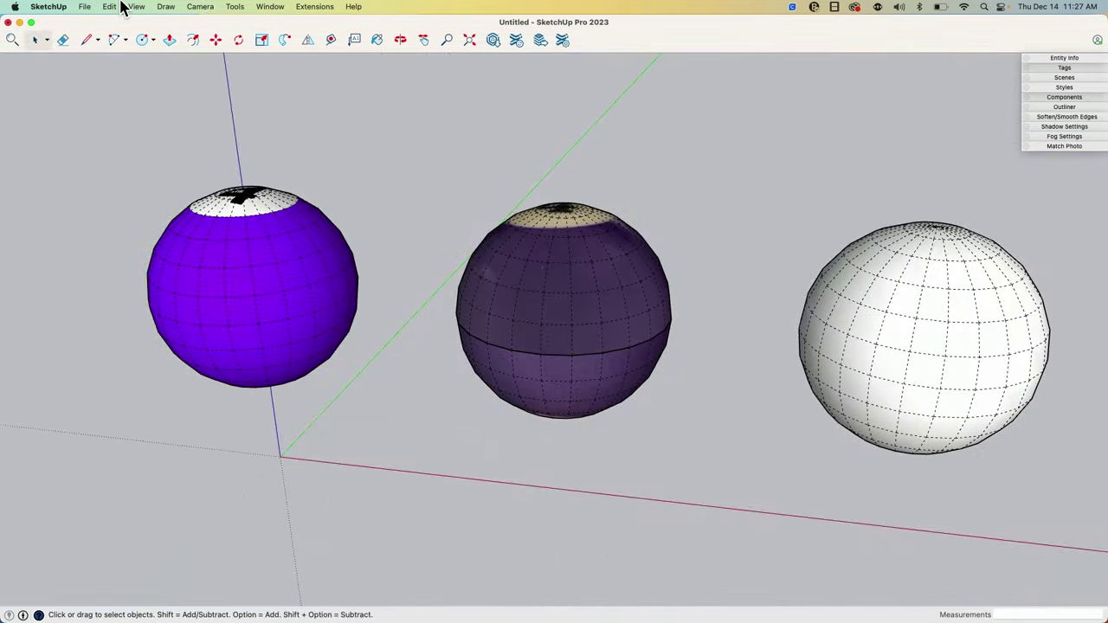
middle_drag(653, 335, 675, 408)
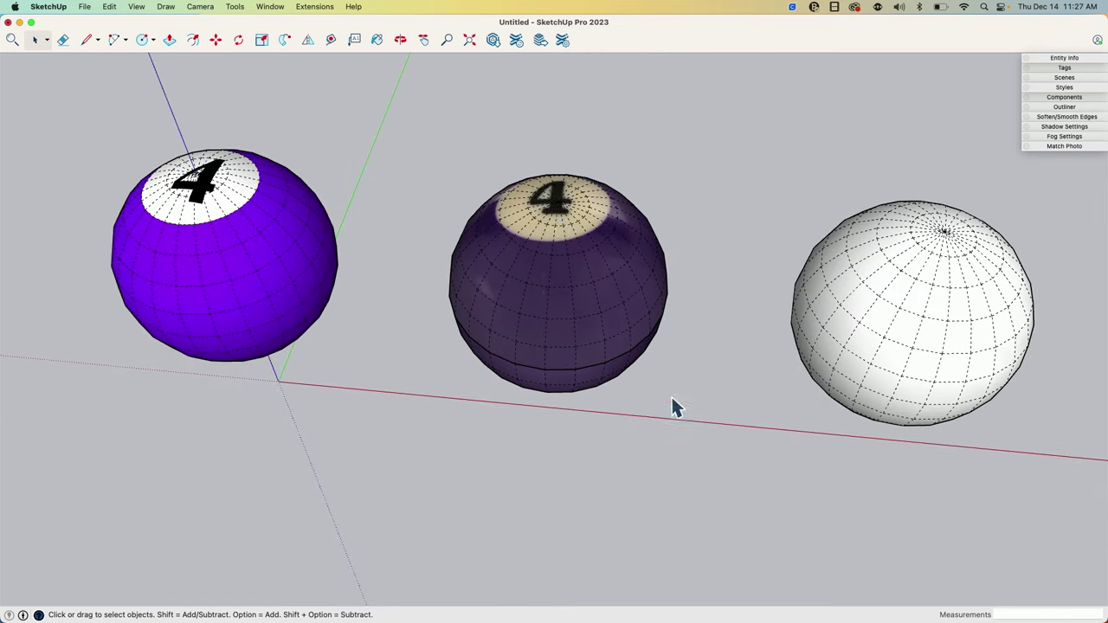
Step: Turn off the display of Hidden Geometry
click(165, 7)
mouse_move(195, 10)
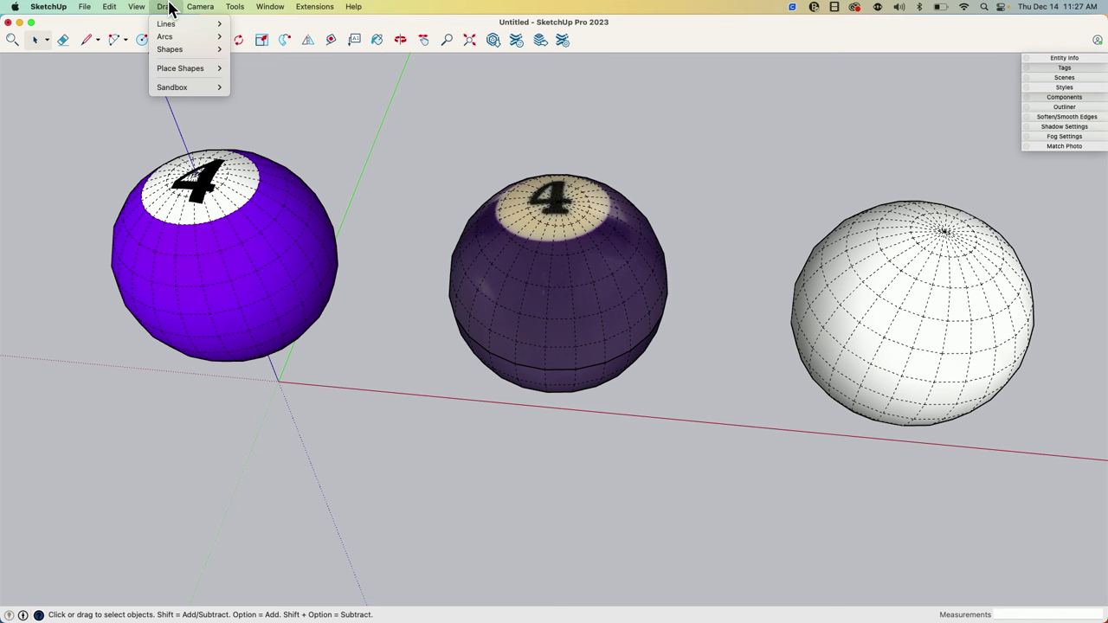
mouse_move(135, 6)
click(147, 85)
Step: Inspect the two finished 4-balls beside the plain white sphere from several angles and distances
middle_drag(606, 210, 646, 505)
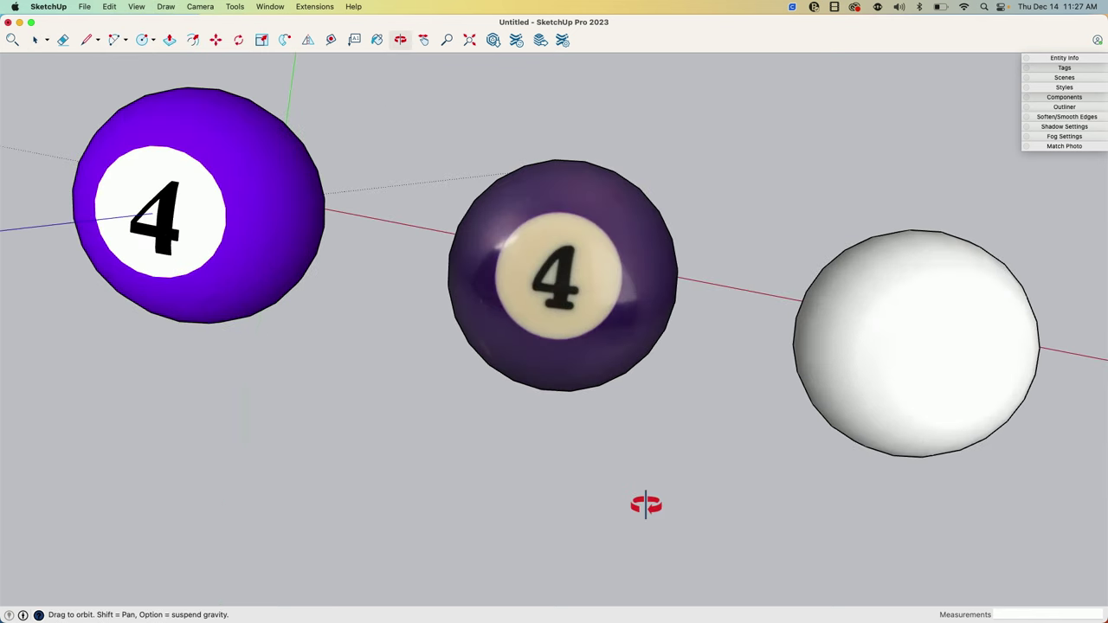
middle_drag(550, 242, 618, 340)
middle_drag(554, 424, 719, 433)
drag(724, 515, 686, 479)
key(space)
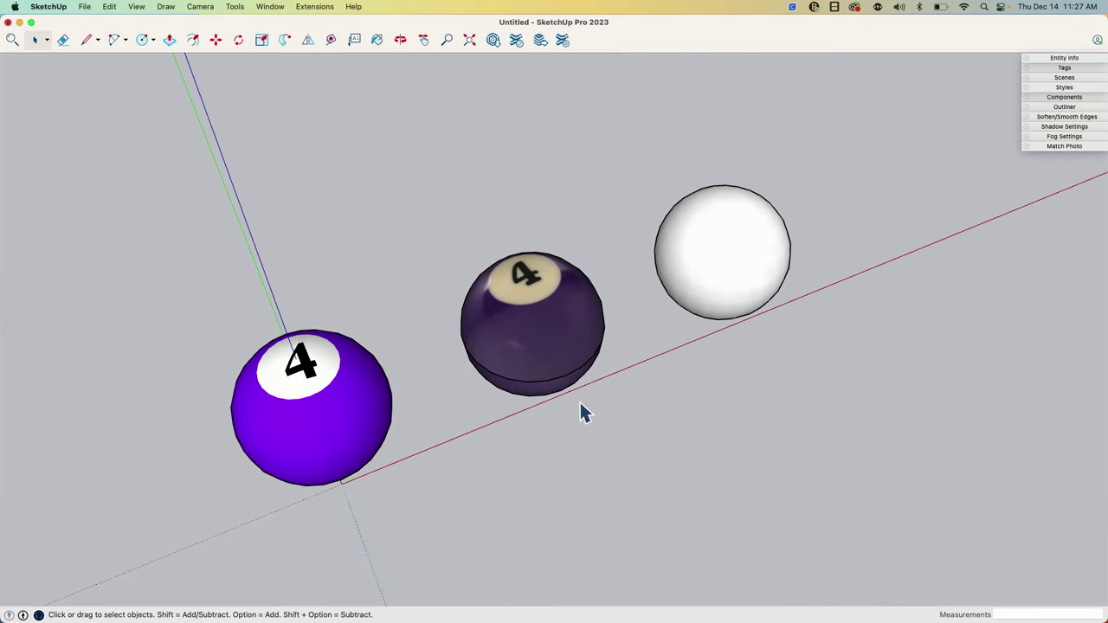
scroll(716, 297, down, 2)
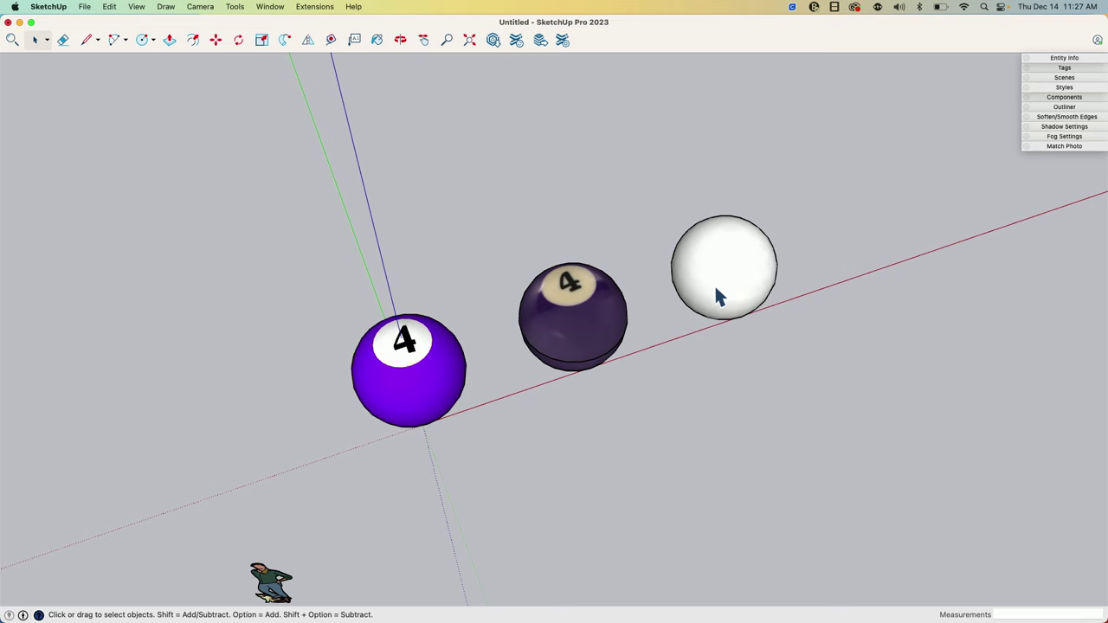
scroll(396, 408, up, 3)
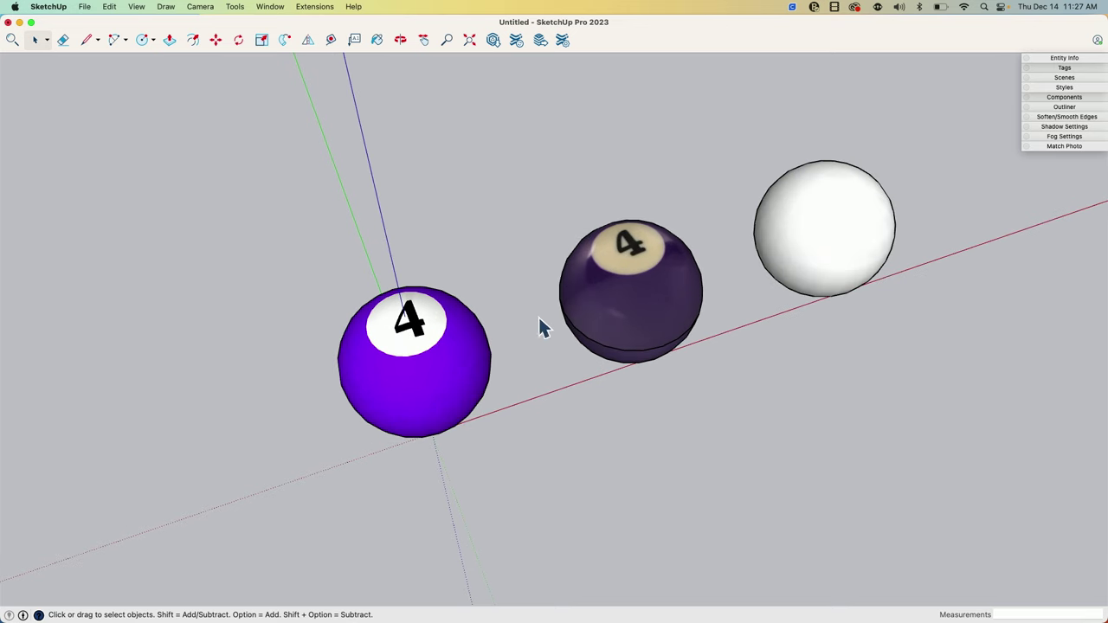
mouse_move(708, 414)
middle_down()
mouse_move(680, 425)
mouse_move(693, 407)
middle_up()
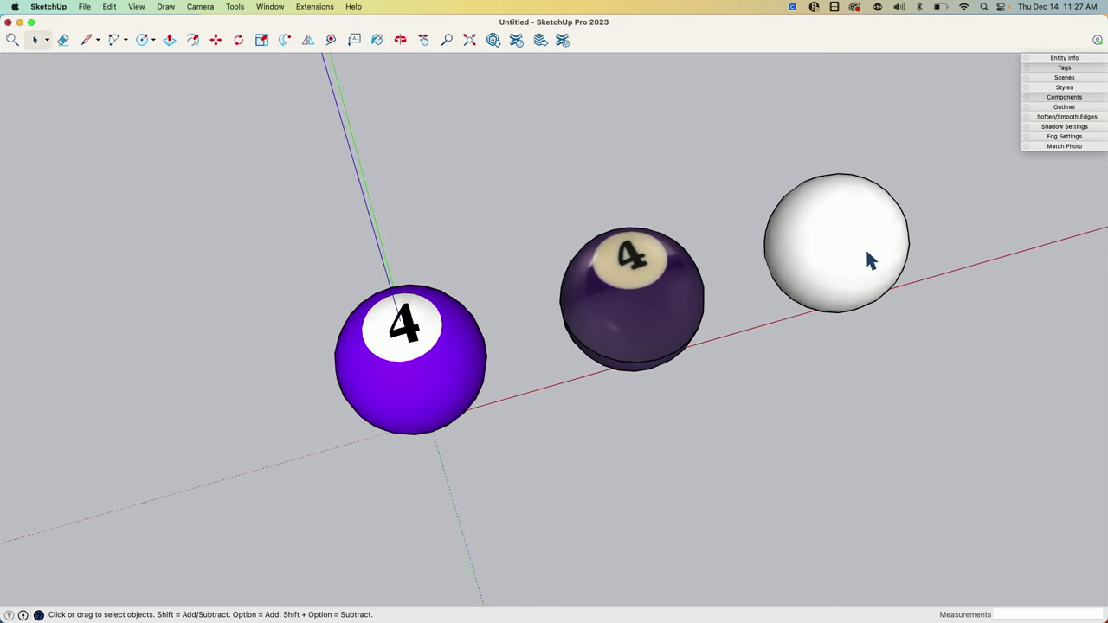
scroll(745, 322, up, 1)
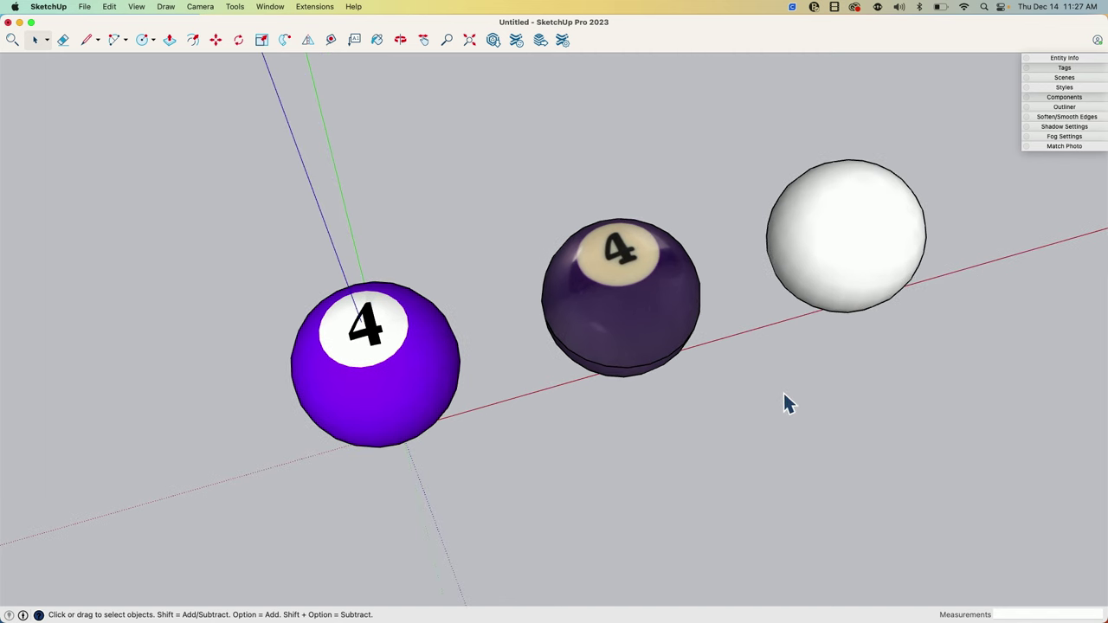
mouse_move(735, 462)
middle_down()
mouse_move(747, 431)
mouse_move(727, 446)
middle_up()
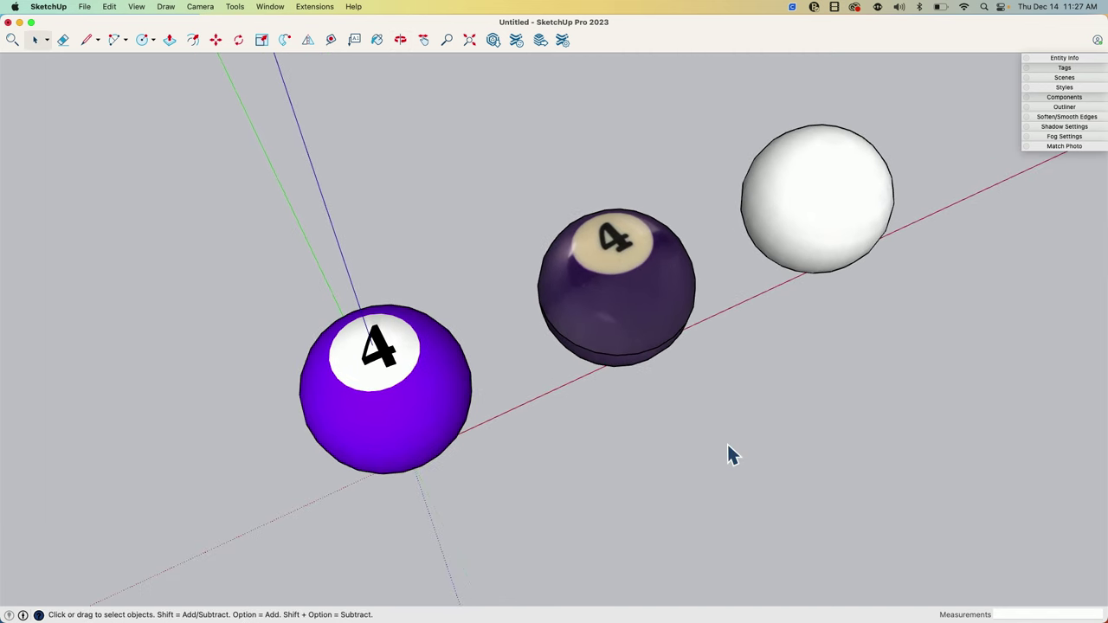